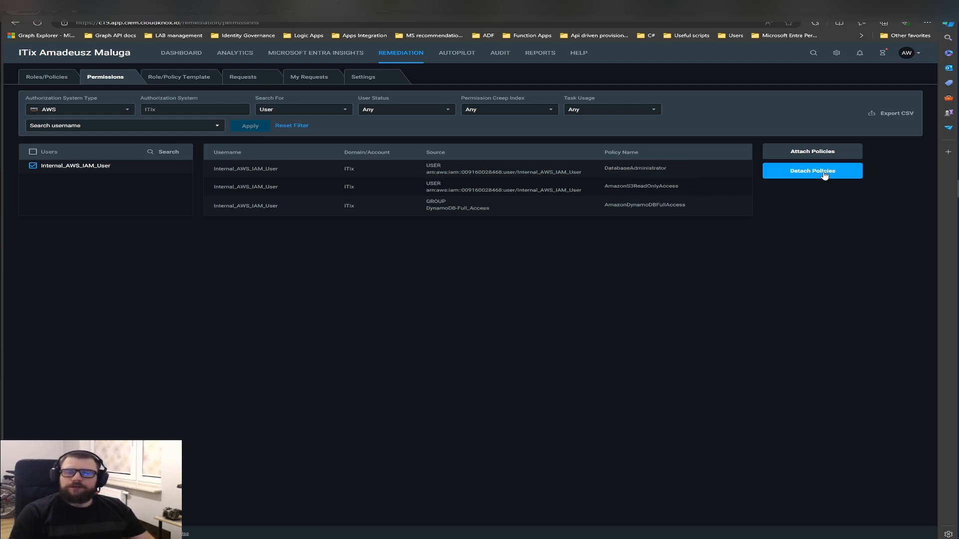
{"action": "left_click", "coordinate": [824, 174]}
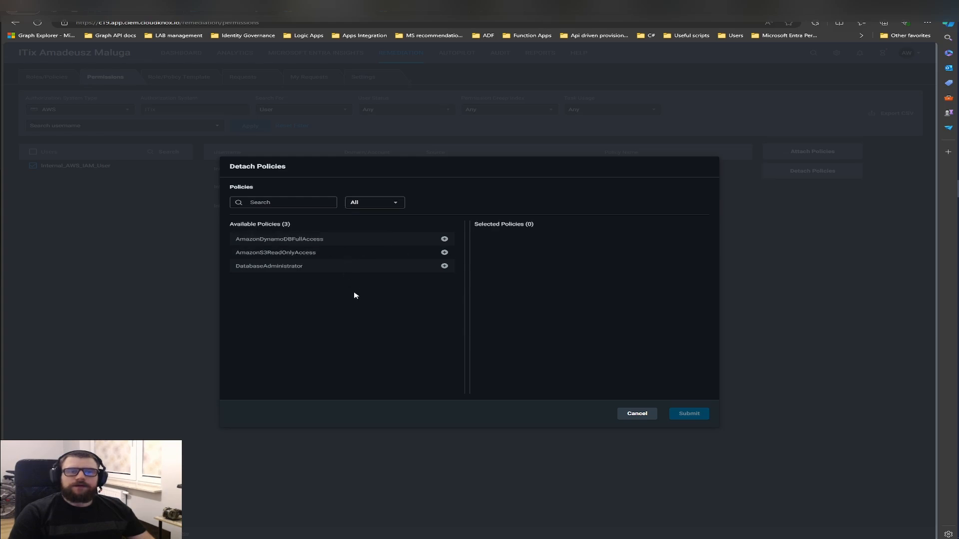
{"action": "left_click", "coordinate": [444, 238]}
{"action": "left_click", "coordinate": [444, 239]}
{"action": "left_click", "coordinate": [444, 239]}
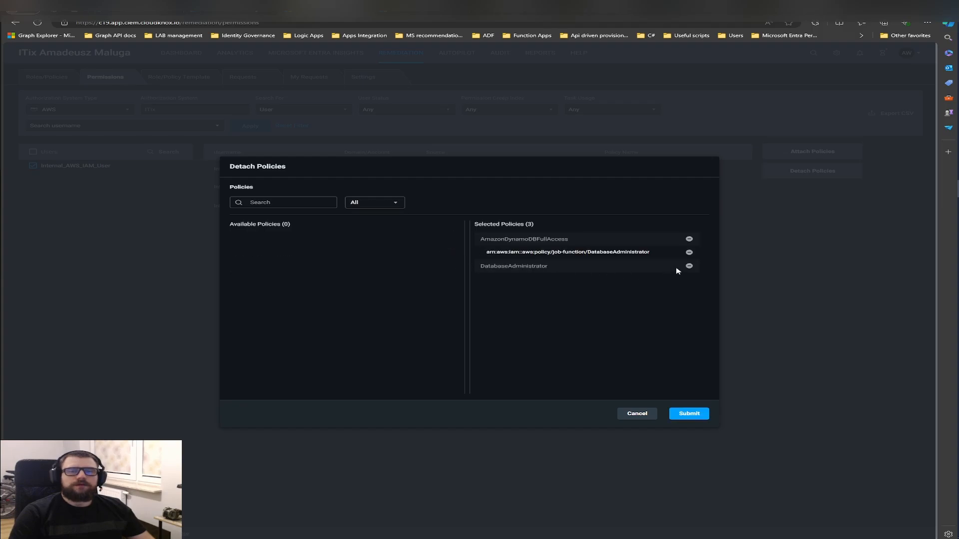
{"action": "left_click", "coordinate": [689, 266]}
{"action": "left_click", "coordinate": [690, 252]}
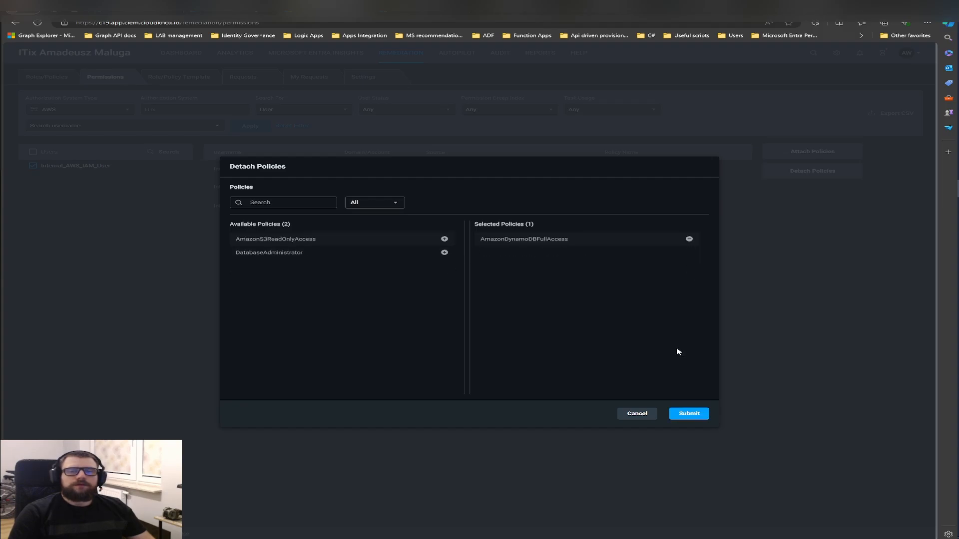
{"action": "left_click", "coordinate": [638, 413]}
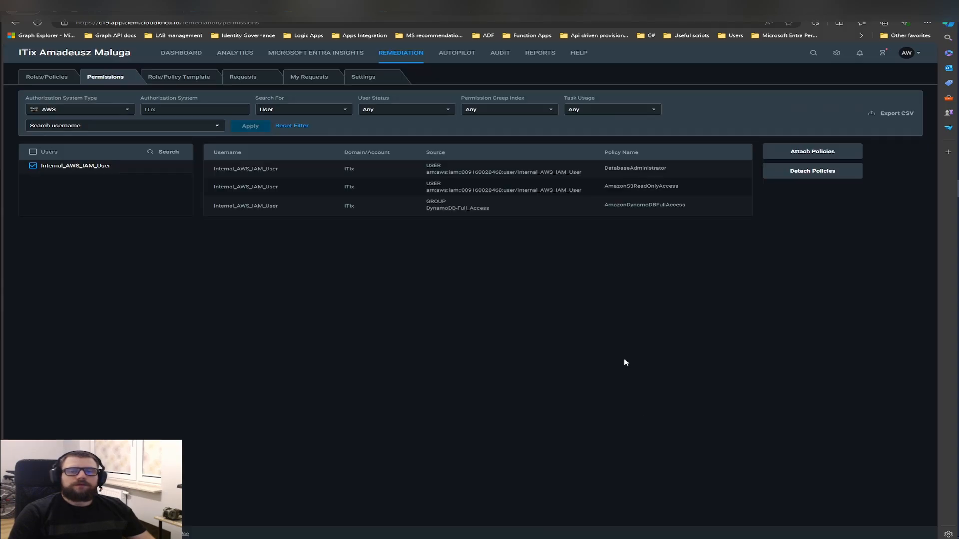
Step: Start a new AWS policy for ITix based on Activity of User(s), with the first listed user selected, and continue to its tasks
{"action": "left_click", "coordinate": [243, 55]}
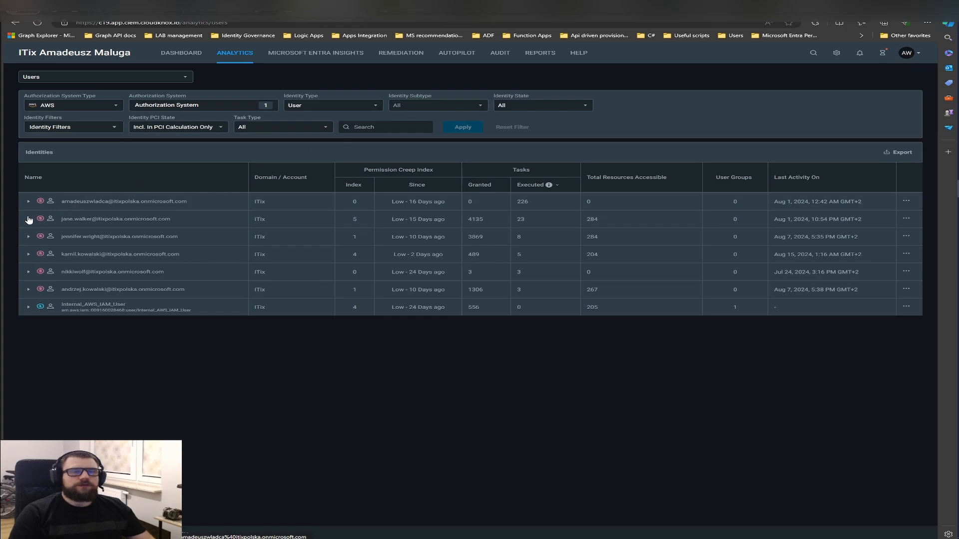
{"action": "left_click", "coordinate": [397, 54]}
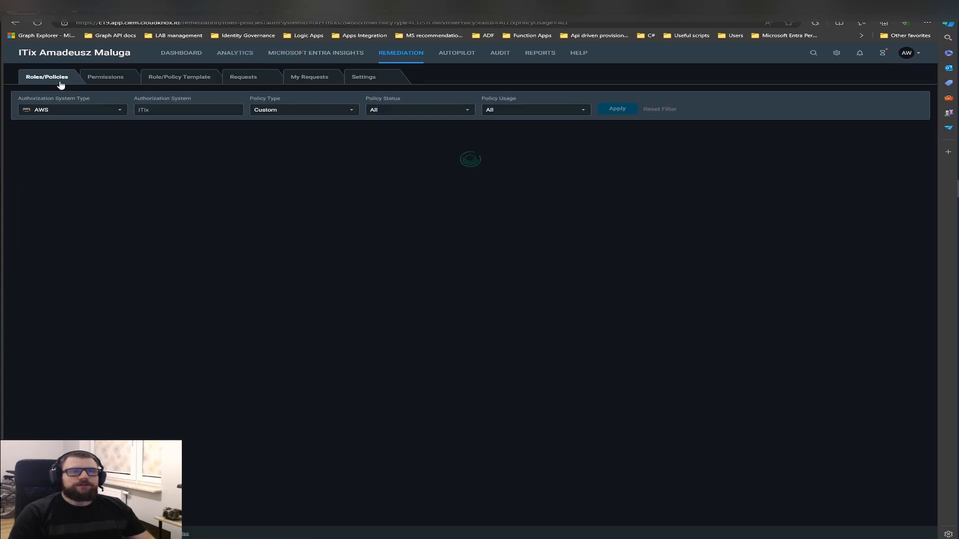
{"action": "left_click", "coordinate": [900, 141]}
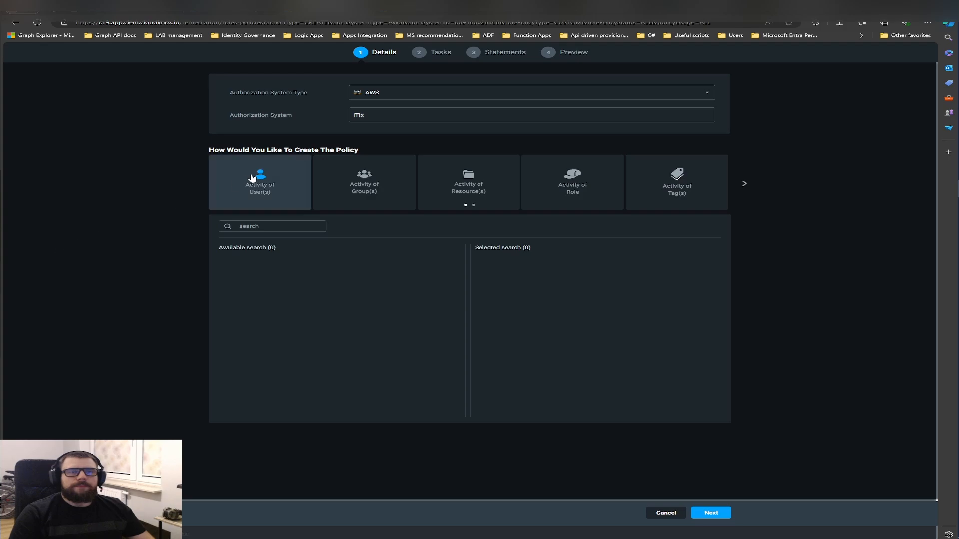
{"action": "left_click", "coordinate": [255, 183]}
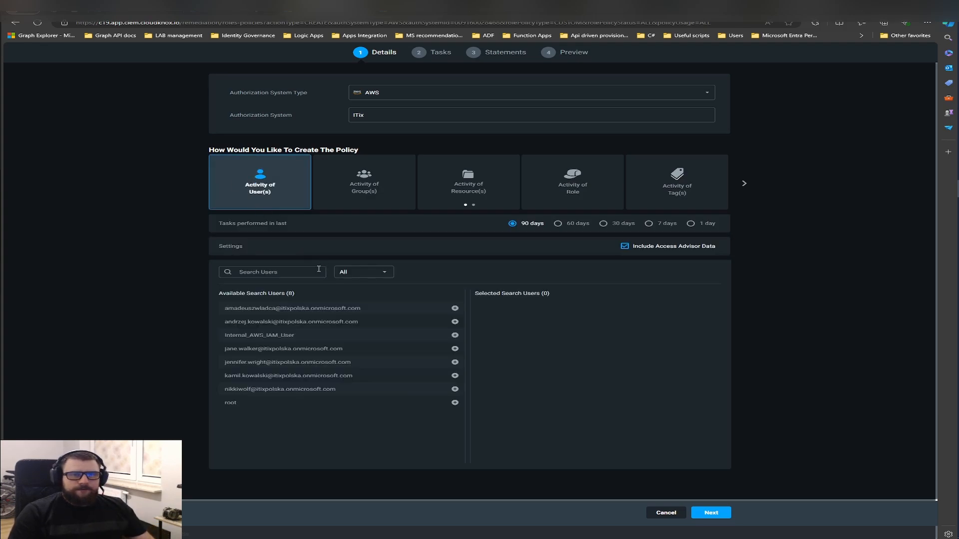
{"action": "left_click", "coordinate": [454, 309]}
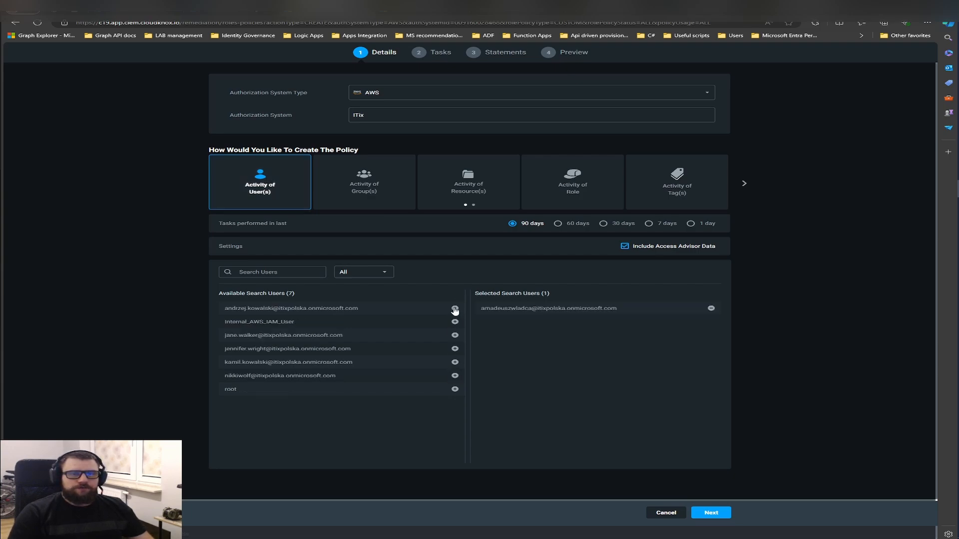
{"action": "left_click", "coordinate": [711, 512]}
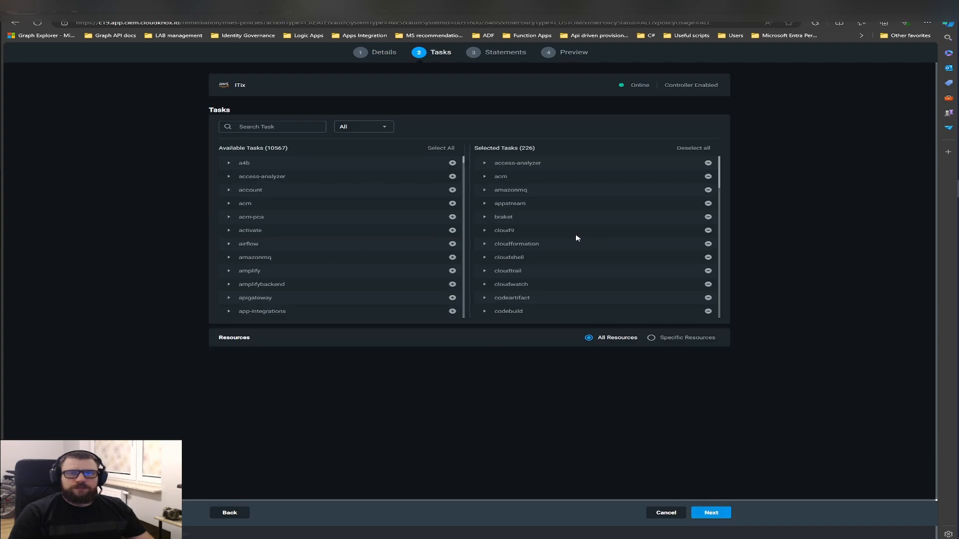
Step: Review the policy's selected tasks, including the individual actions under sso
{"action": "scroll", "coordinate": [577, 238], "scroll_direction": "down", "scroll_amount": 13}
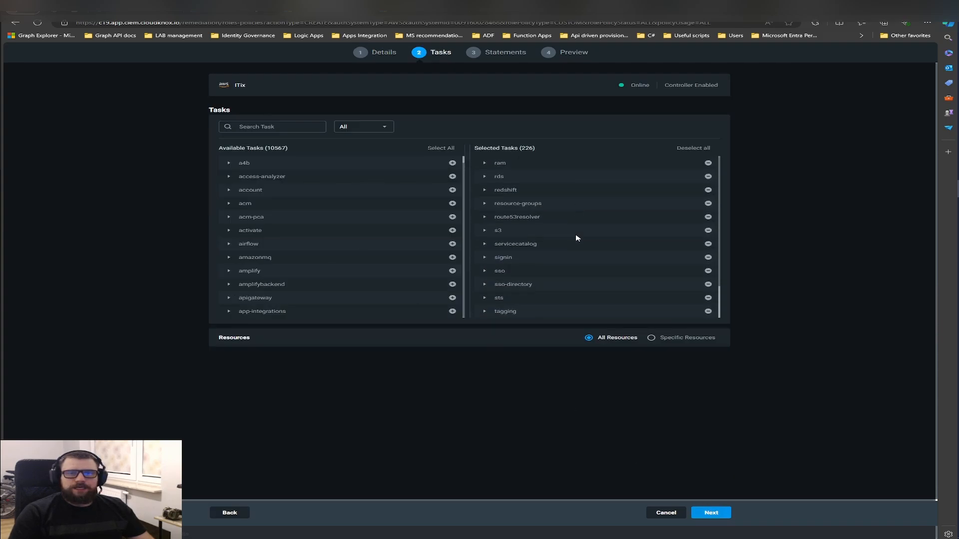
{"action": "left_click", "coordinate": [485, 272]}
{"action": "scroll", "coordinate": [487, 274], "scroll_direction": "down", "scroll_amount": 3}
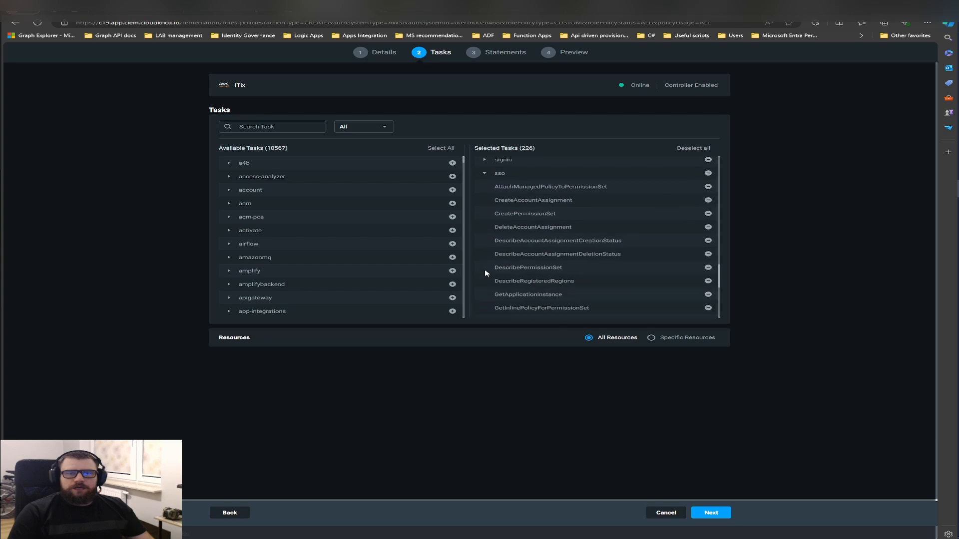
{"action": "left_click", "coordinate": [484, 196]}
{"action": "scroll", "coordinate": [487, 210], "scroll_direction": "up", "scroll_amount": 15}
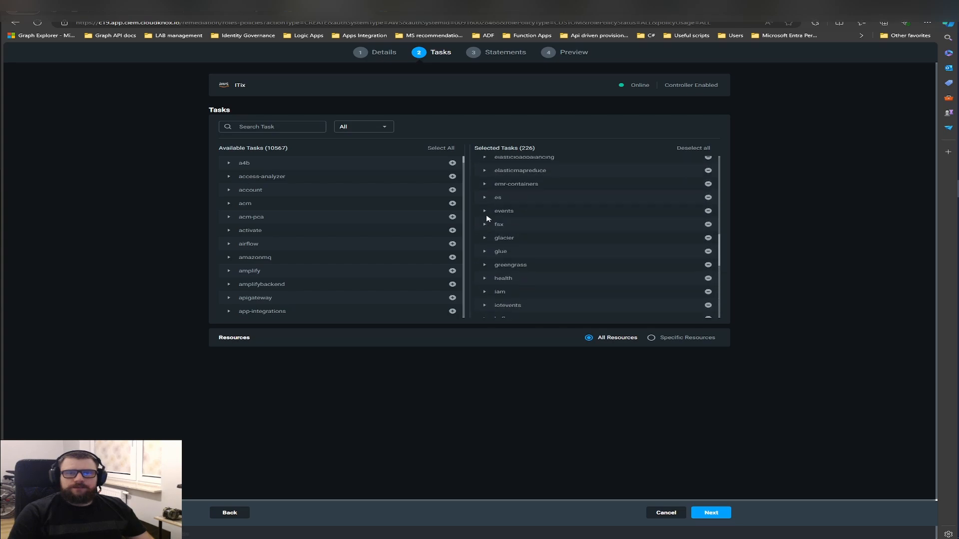
{"action": "scroll", "coordinate": [487, 219], "scroll_direction": "down", "scroll_amount": 7}
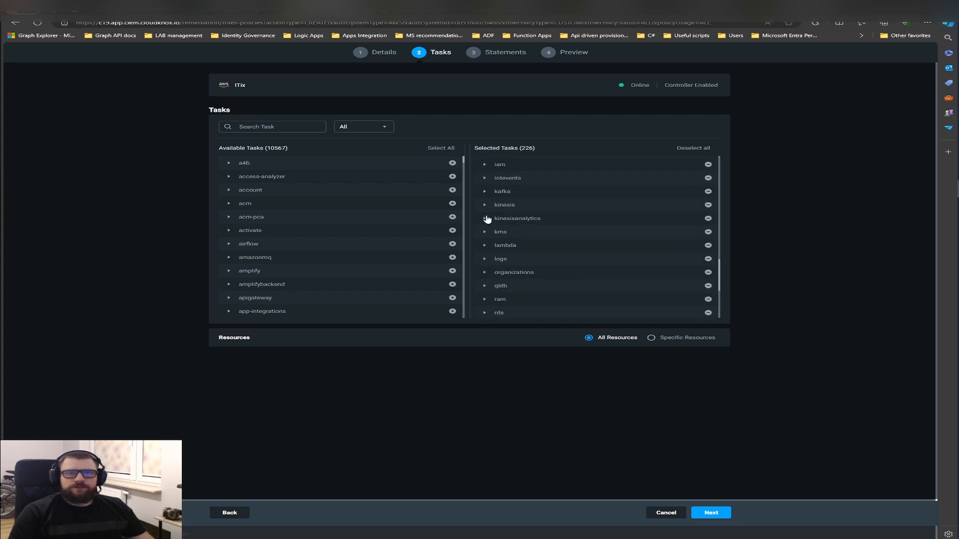
{"action": "scroll", "coordinate": [488, 220], "scroll_direction": "up", "scroll_amount": 2}
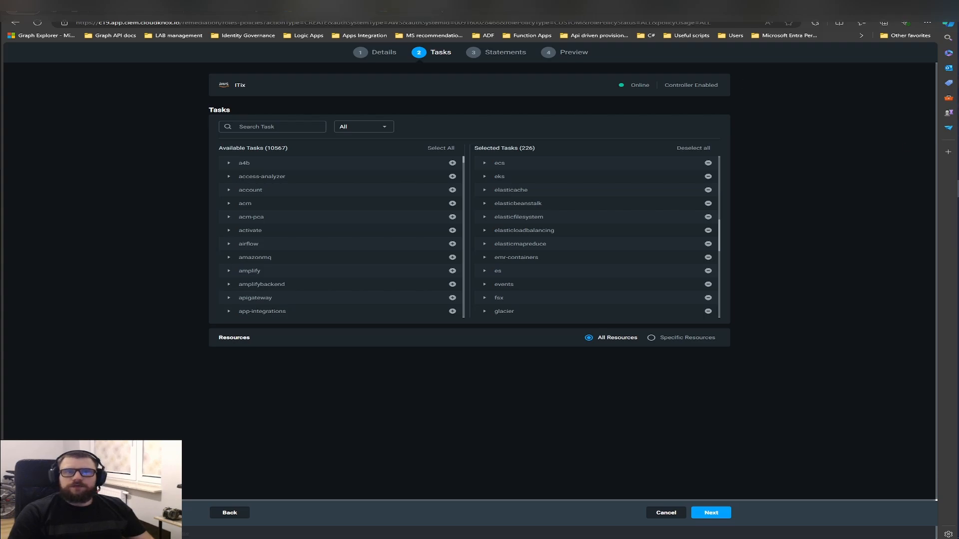
Step: Open My Apps in a new browser tab and enter the AWS console for the ITix account with AdministratorAccess
{"action": "key", "text": "ctrl+t"}
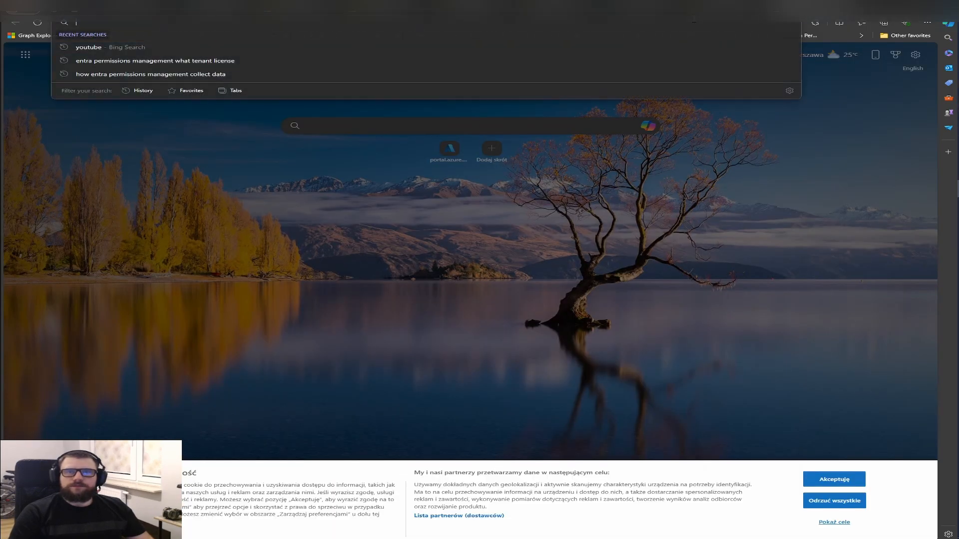
{"action": "type", "text": "myapps"}
{"action": "key", "text": "Return"}
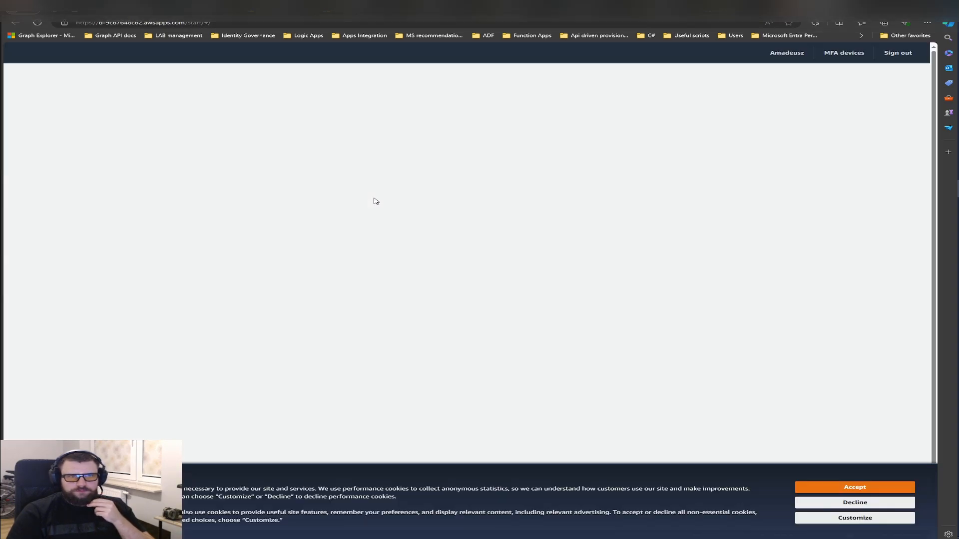
{"action": "left_click", "coordinate": [296, 198]}
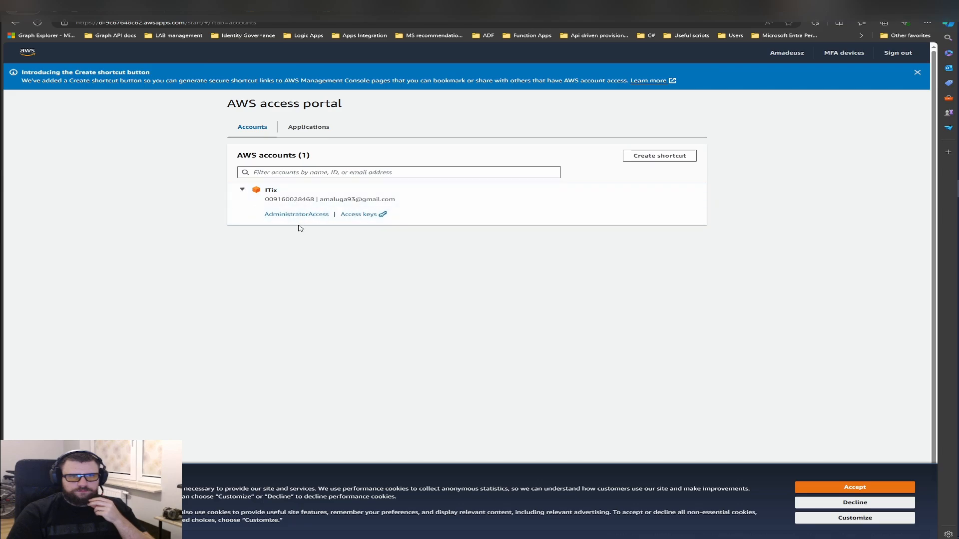
{"action": "left_click", "coordinate": [304, 215]}
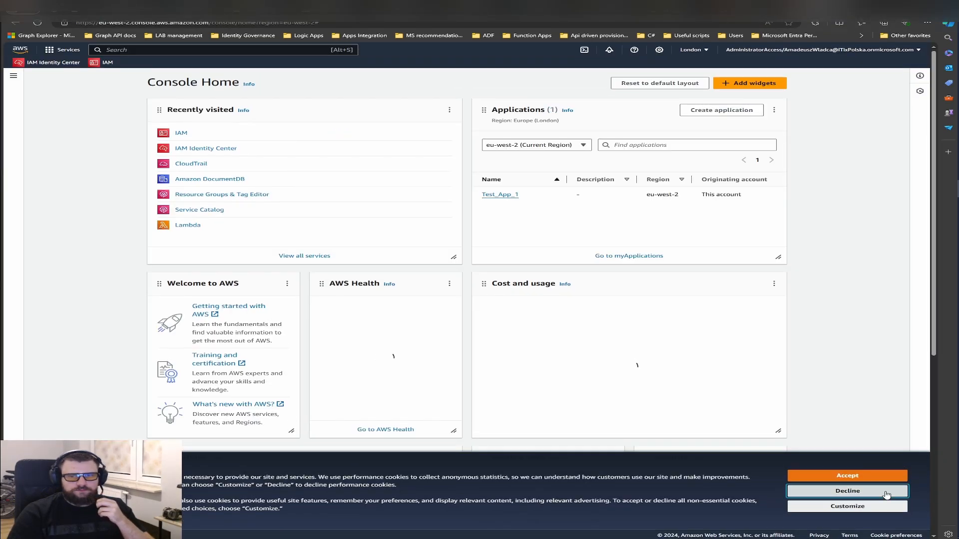
Step: Decline the AWS cookies and view the users list in IAM Identity Center
{"action": "left_click", "coordinate": [886, 492]}
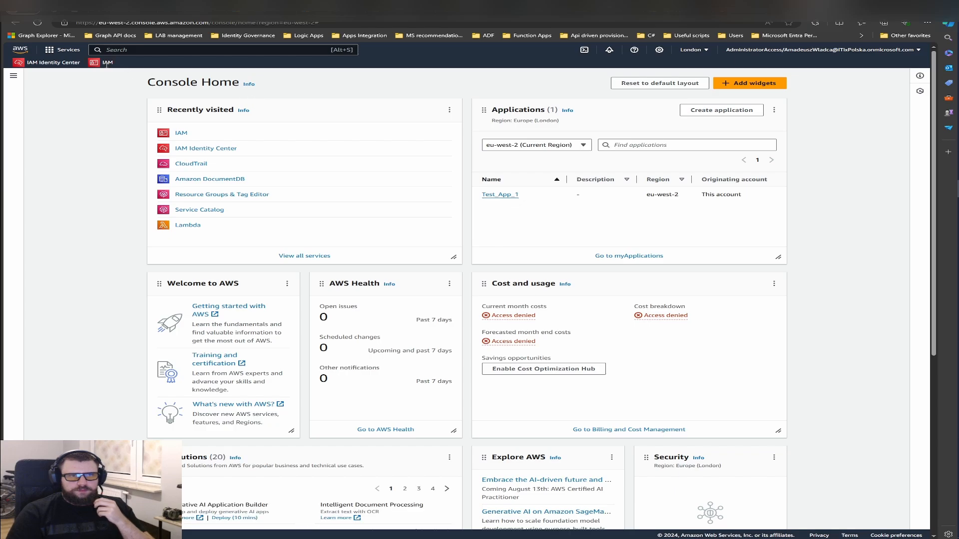
{"action": "left_click", "coordinate": [50, 61]}
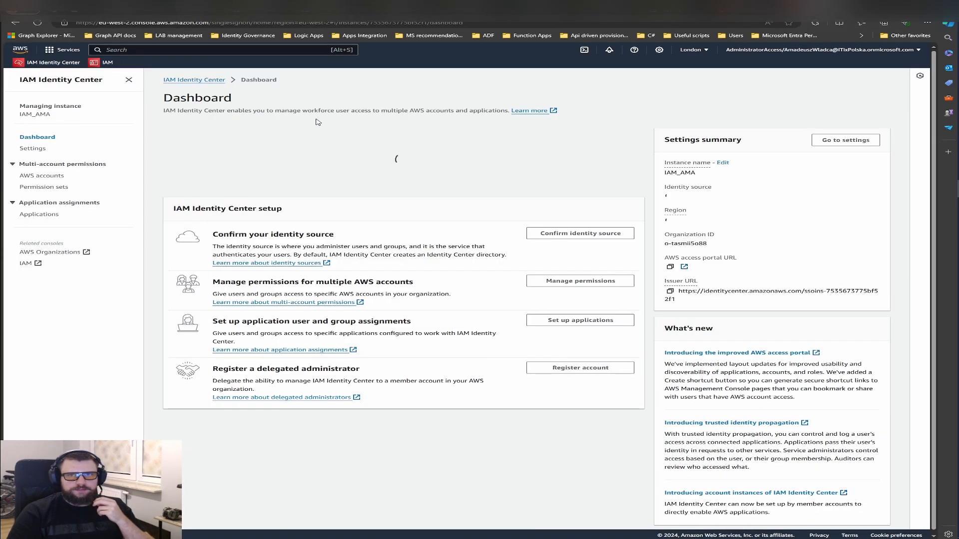
{"action": "left_click", "coordinate": [29, 148]}
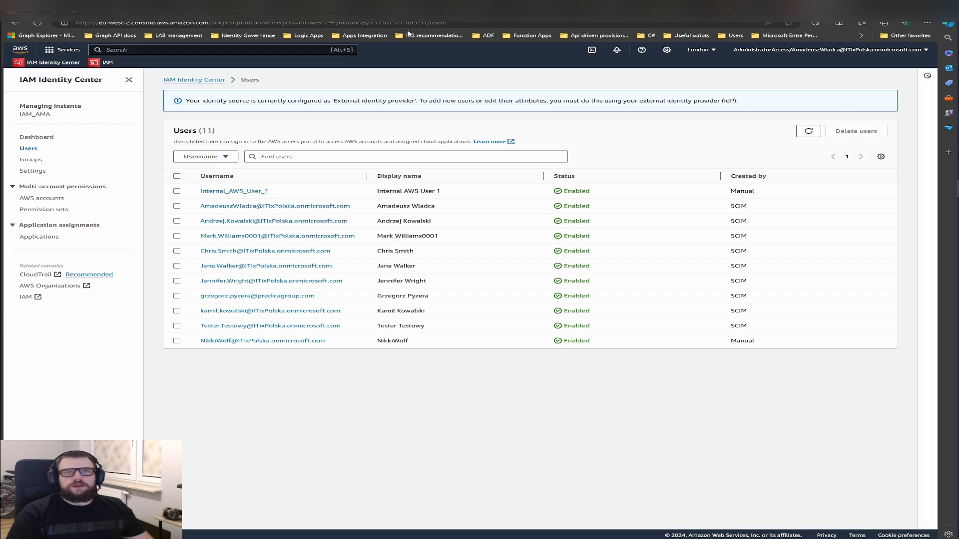
Step: Switch back to the Permissions Management policy wizard and remove sso from the selected tasks
{"action": "left_click", "coordinate": [596, 11]}
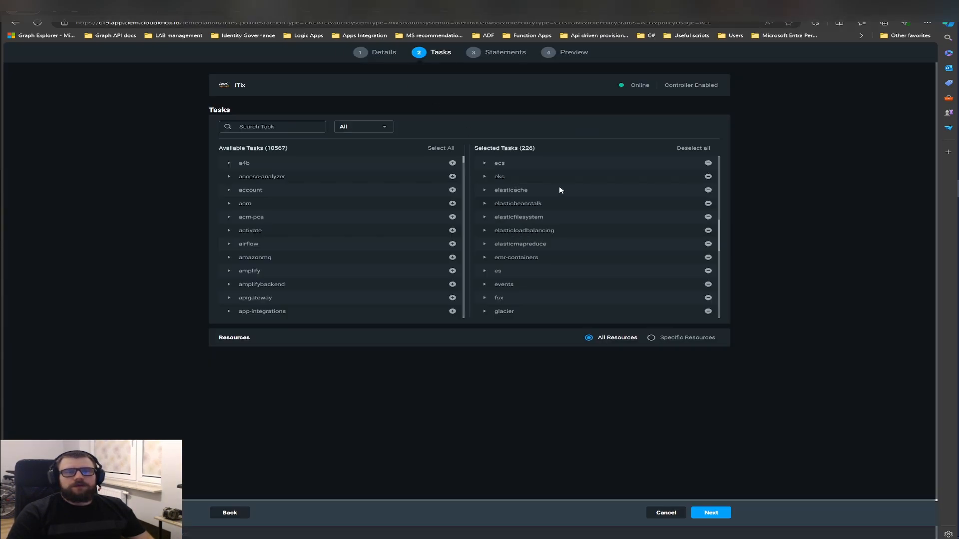
{"action": "scroll", "coordinate": [561, 190], "scroll_direction": "down", "scroll_amount": 8}
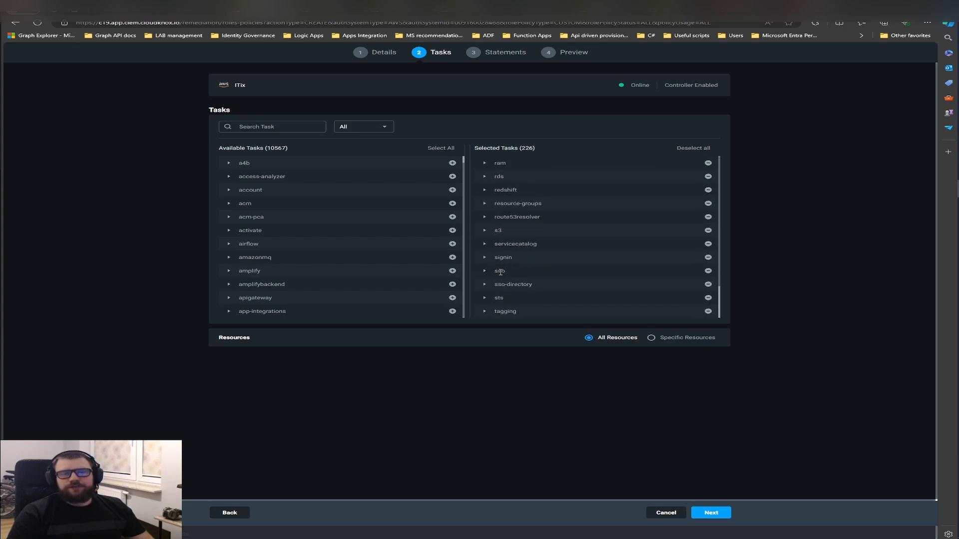
{"action": "left_click_drag", "start_coordinate": [497, 273], "coordinate": [557, 287]}
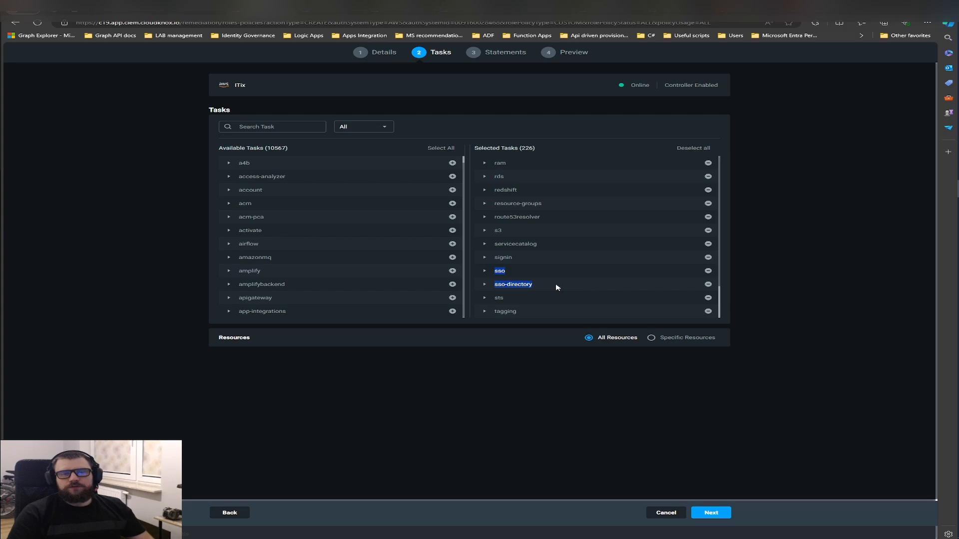
{"action": "left_click", "coordinate": [587, 286]}
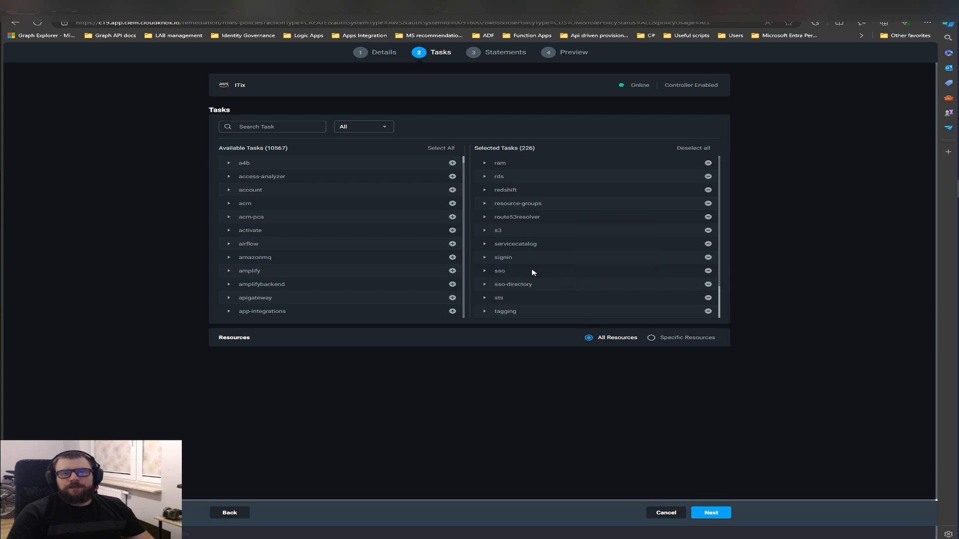
{"action": "left_click", "coordinate": [708, 270]}
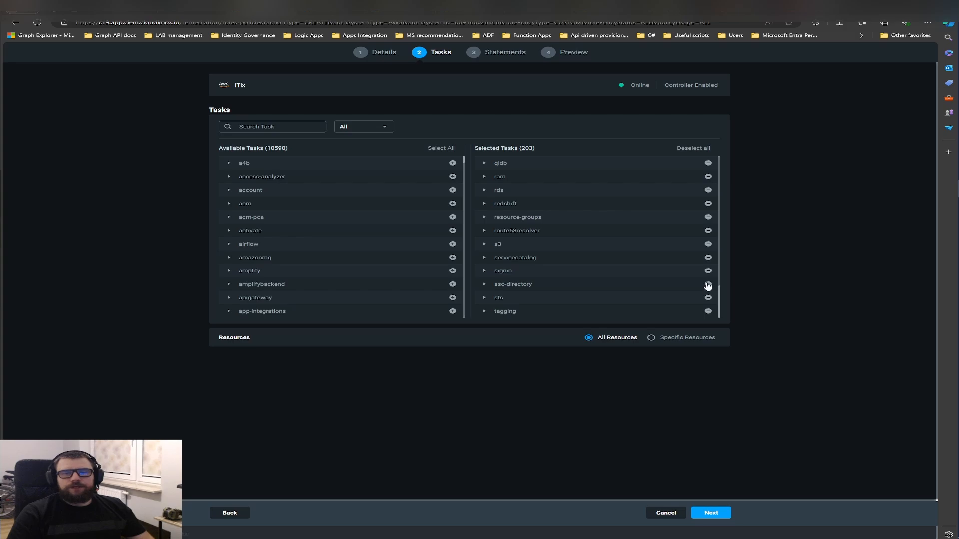
Step: Inspect the actions under sso-directory and remove sso-directory from the selected tasks
{"action": "left_click", "coordinate": [484, 284]}
{"action": "scroll", "coordinate": [550, 259], "scroll_direction": "down", "scroll_amount": 2}
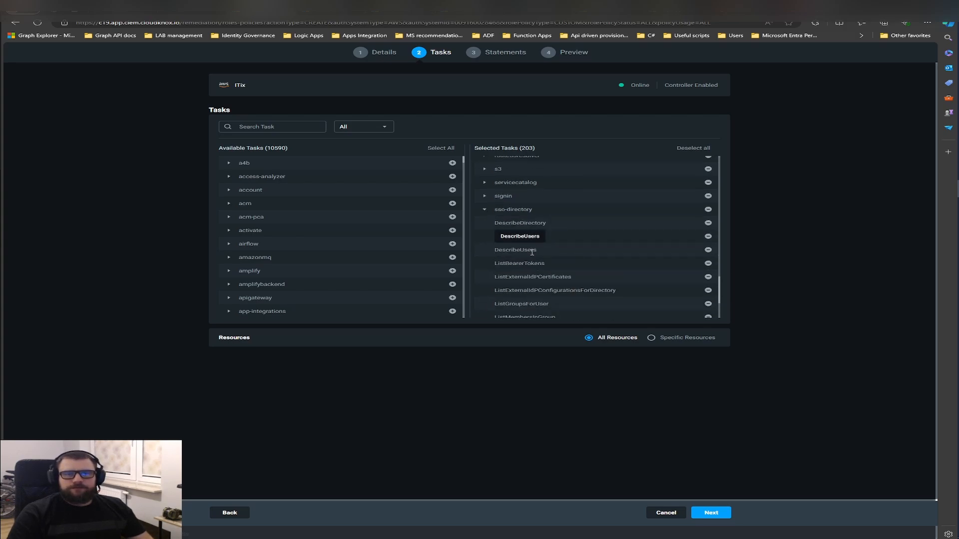
{"action": "scroll", "coordinate": [540, 291], "scroll_direction": "down", "scroll_amount": 2}
{"action": "scroll", "coordinate": [544, 287], "scroll_direction": "up", "scroll_amount": 3}
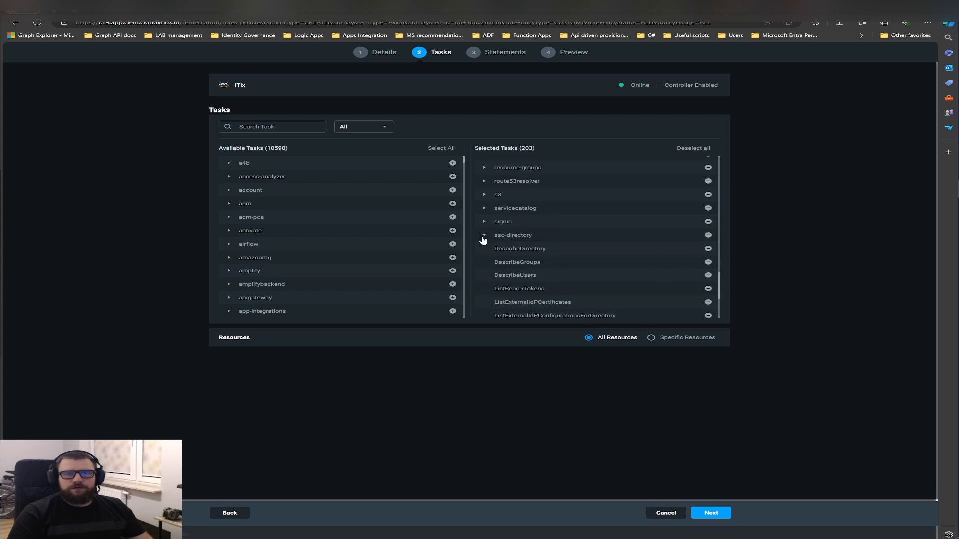
{"action": "left_click", "coordinate": [483, 237]}
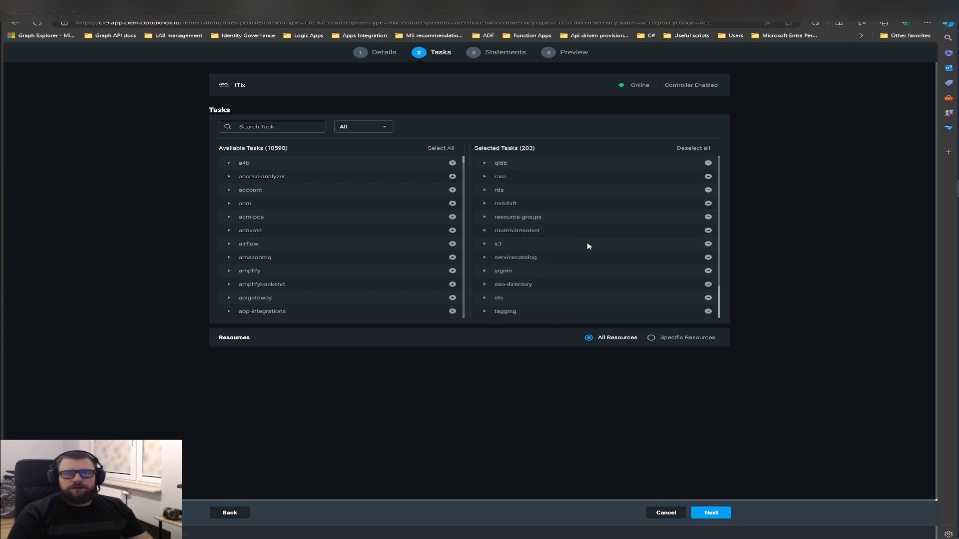
{"action": "left_click", "coordinate": [708, 284]}
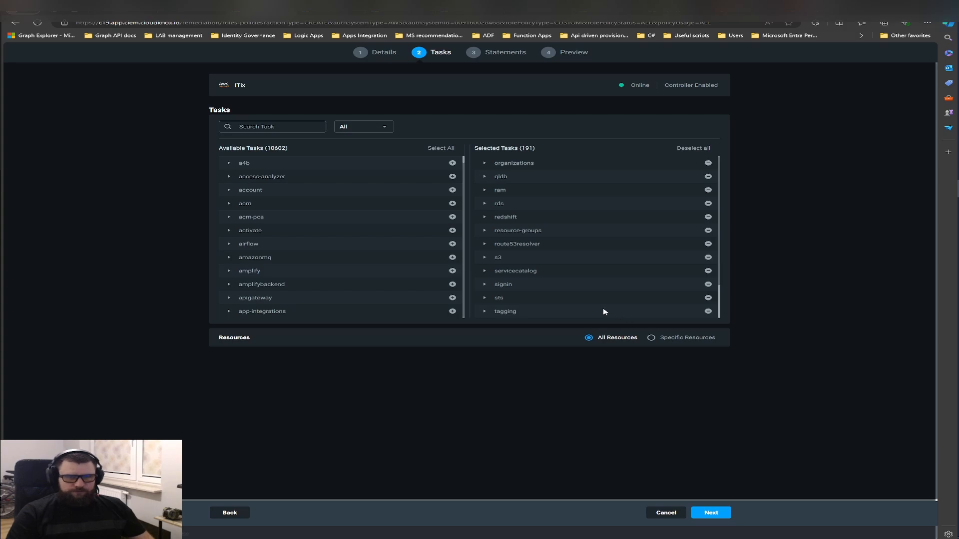
Step: Continue to the policy statements and name the policy "AmaDemo test"
{"action": "left_click", "coordinate": [711, 513]}
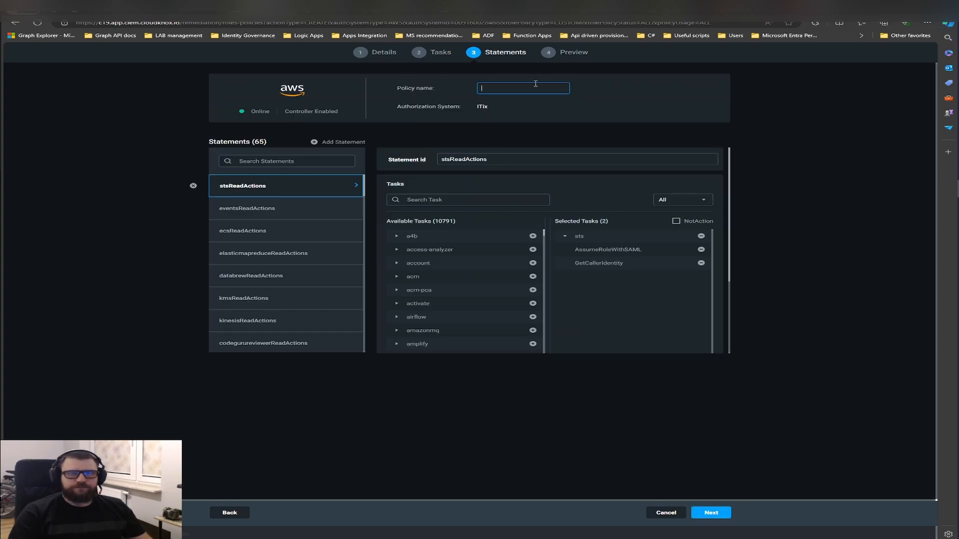
{"action": "type", "text": "AmaDemo te"}
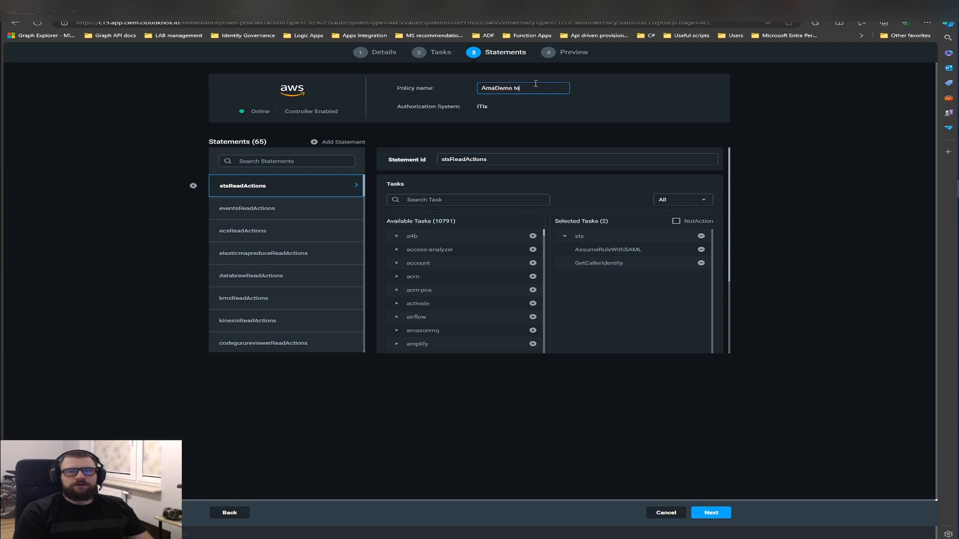
{"action": "type", "text": "st"}
Step: Look through the generated policy statements, ending on stsReadActions
{"action": "left_click", "coordinate": [287, 231]}
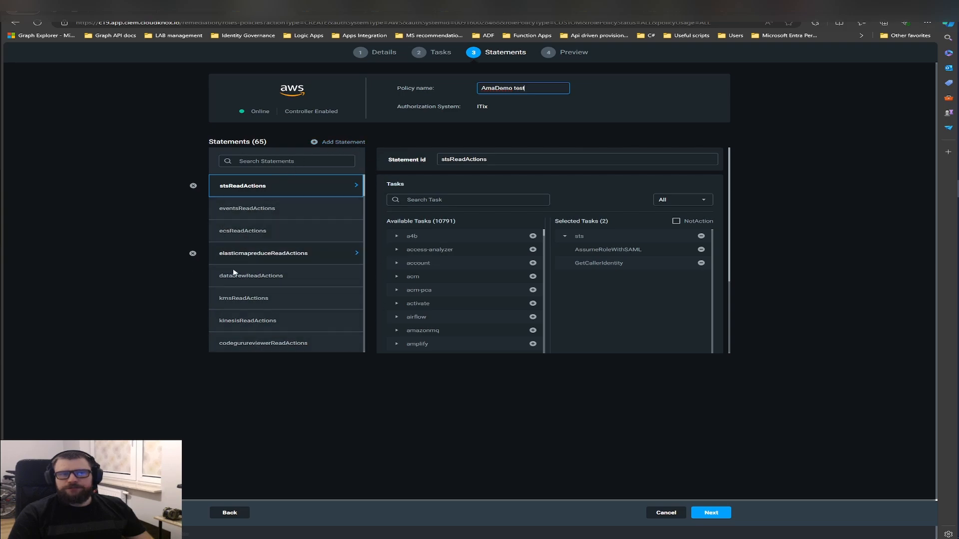
{"action": "scroll", "coordinate": [230, 286], "scroll_direction": "down", "scroll_amount": 3}
{"action": "scroll", "coordinate": [233, 284], "scroll_direction": "up", "scroll_amount": 3}
{"action": "left_click", "coordinate": [328, 209]}
{"action": "left_click", "coordinate": [331, 189]}
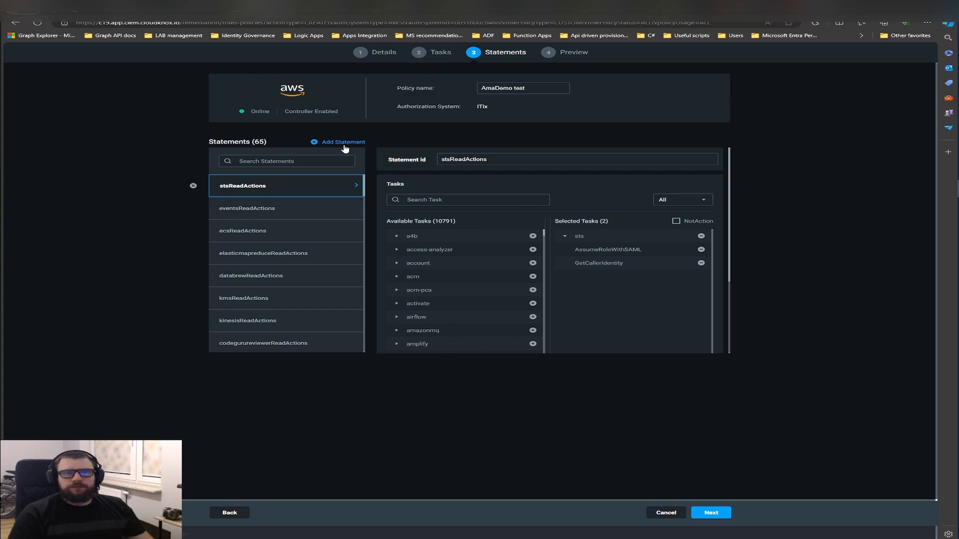
Step: Return to the task selection, remove sso and sso-directory from the selected tasks again, and continue to the statements
{"action": "left_click", "coordinate": [220, 515]}
{"action": "scroll", "coordinate": [513, 275], "scroll_direction": "down", "scroll_amount": 15}
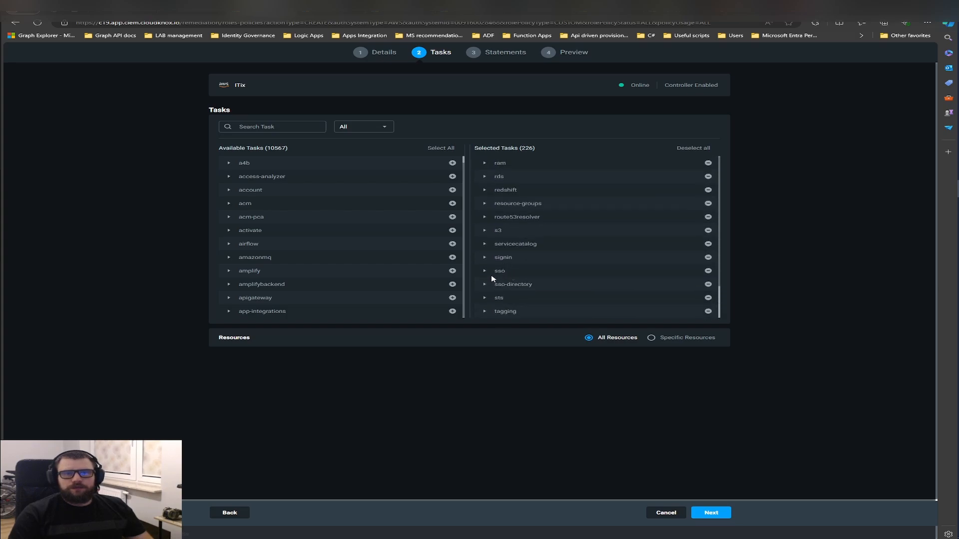
{"action": "left_click", "coordinate": [708, 271]}
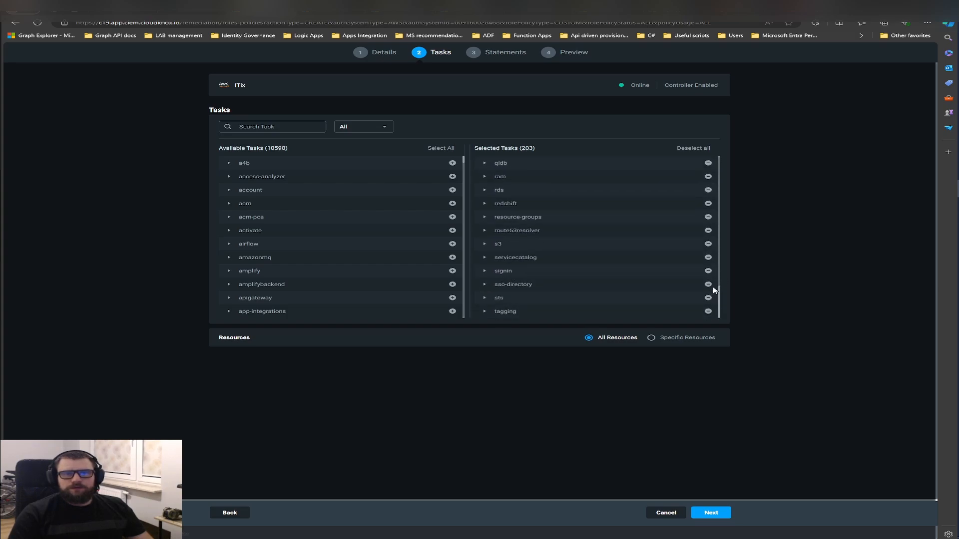
{"action": "left_click", "coordinate": [709, 285]}
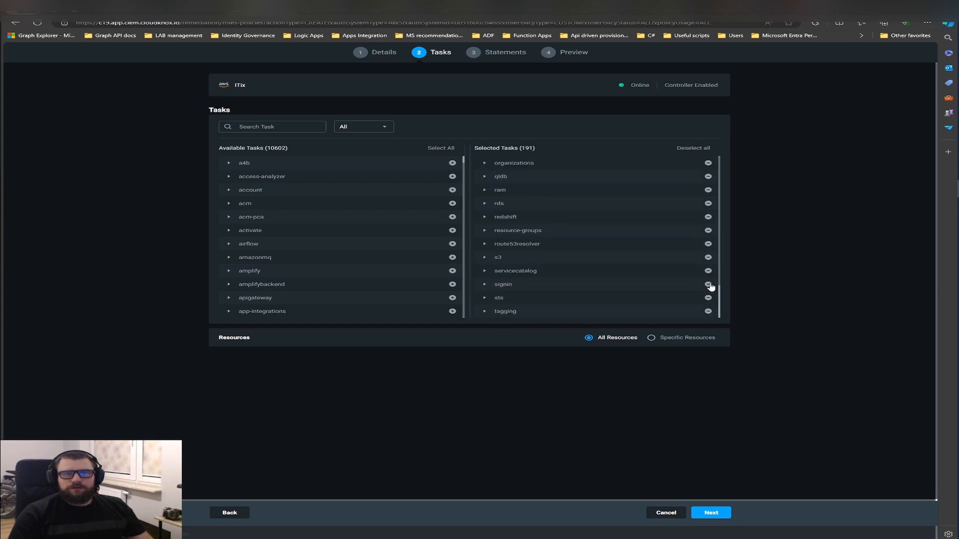
{"action": "left_click", "coordinate": [717, 513]}
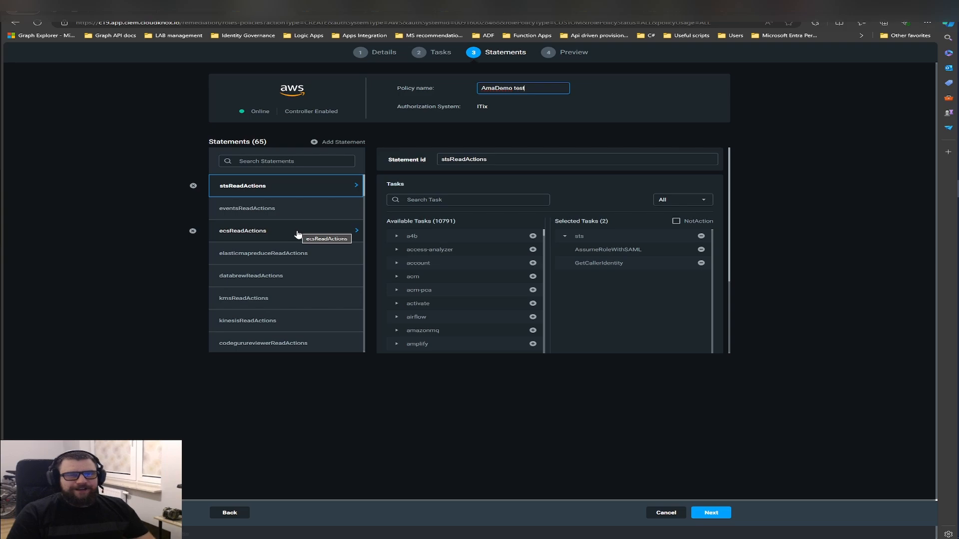
Step: Rename the policy as "AmaDemo_test" and continue to the policy preview
{"action": "scroll", "coordinate": [290, 260], "scroll_direction": "down", "scroll_amount": 5}
{"action": "scroll", "coordinate": [273, 329], "scroll_direction": "up", "scroll_amount": 5}
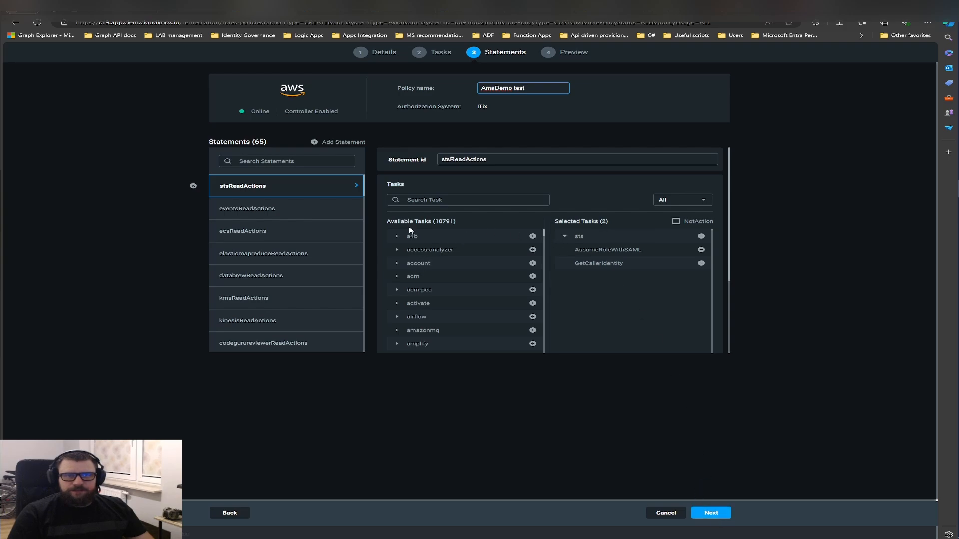
{"action": "scroll", "coordinate": [430, 242], "scroll_direction": "down", "scroll_amount": 3}
{"action": "scroll", "coordinate": [432, 243], "scroll_direction": "up", "scroll_amount": 3}
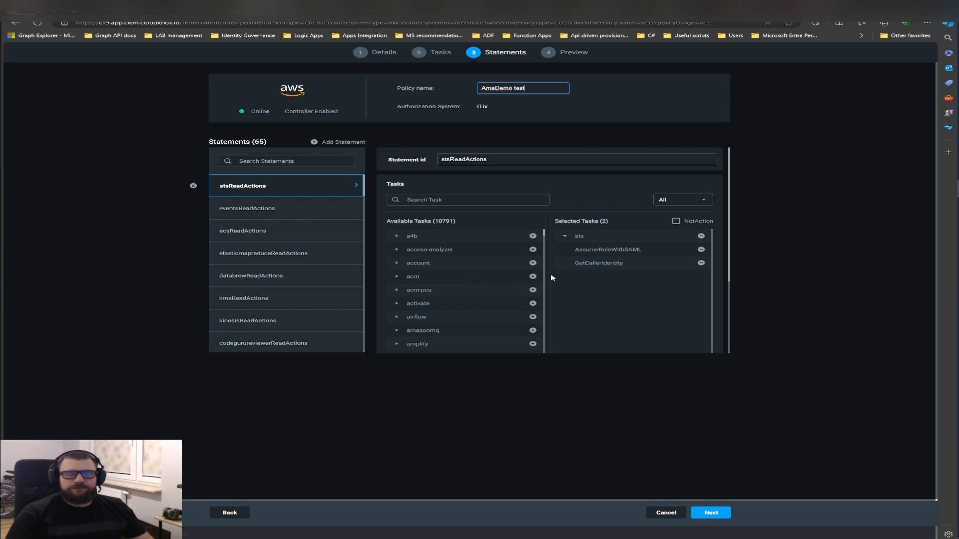
{"action": "left_click", "coordinate": [711, 513]}
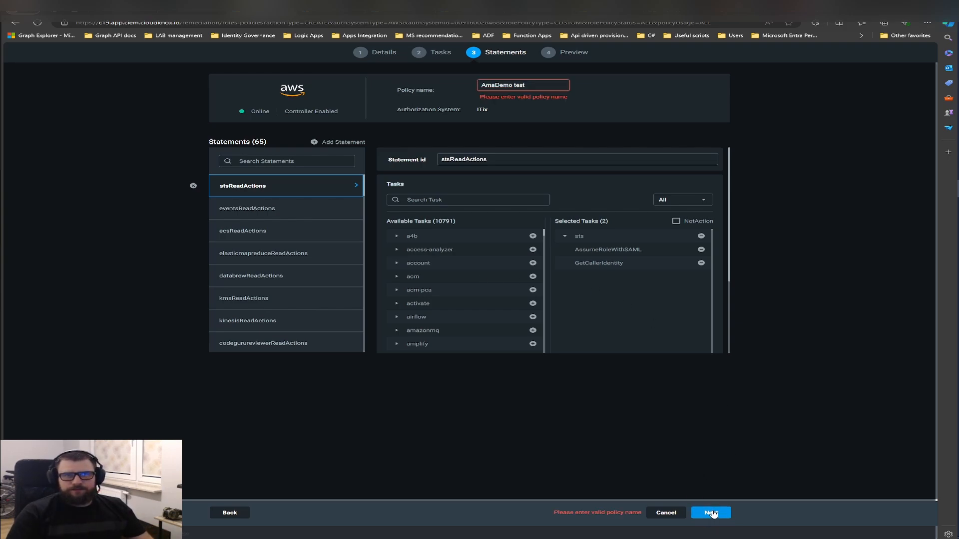
{"action": "left_click", "coordinate": [546, 84]}
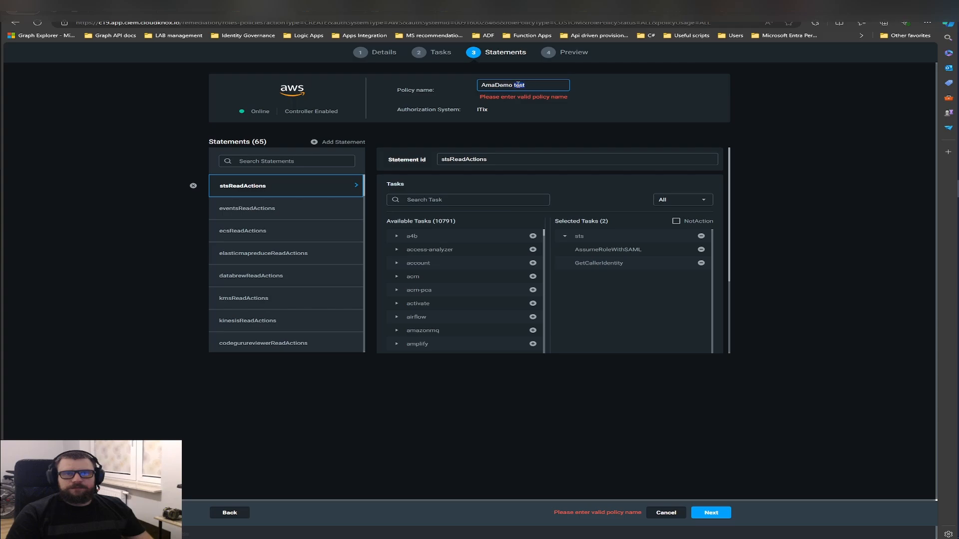
{"action": "key", "text": "BackSpace"}
{"action": "key", "text": "BackSpace"}
{"action": "type", "text": "_te"}
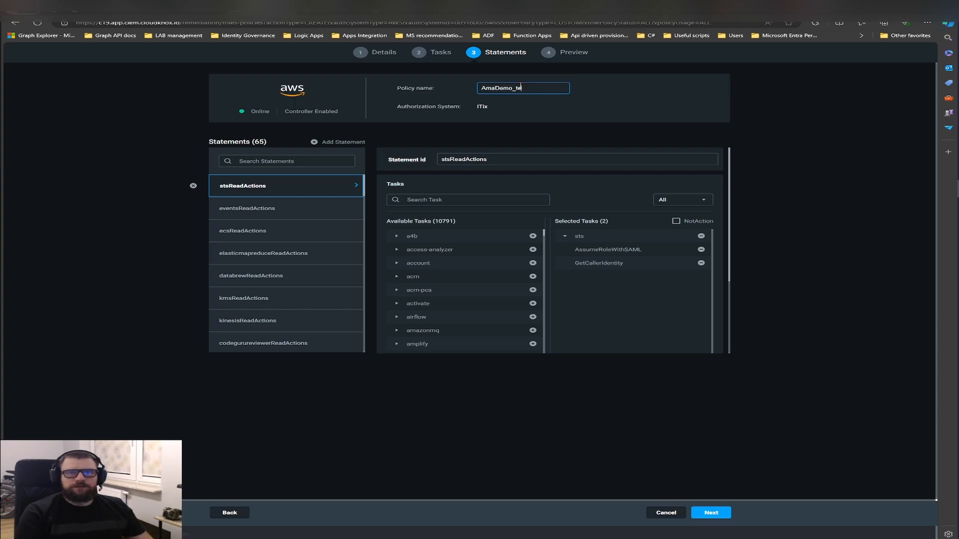
{"action": "type", "text": "st"}
{"action": "left_click", "coordinate": [711, 513]}
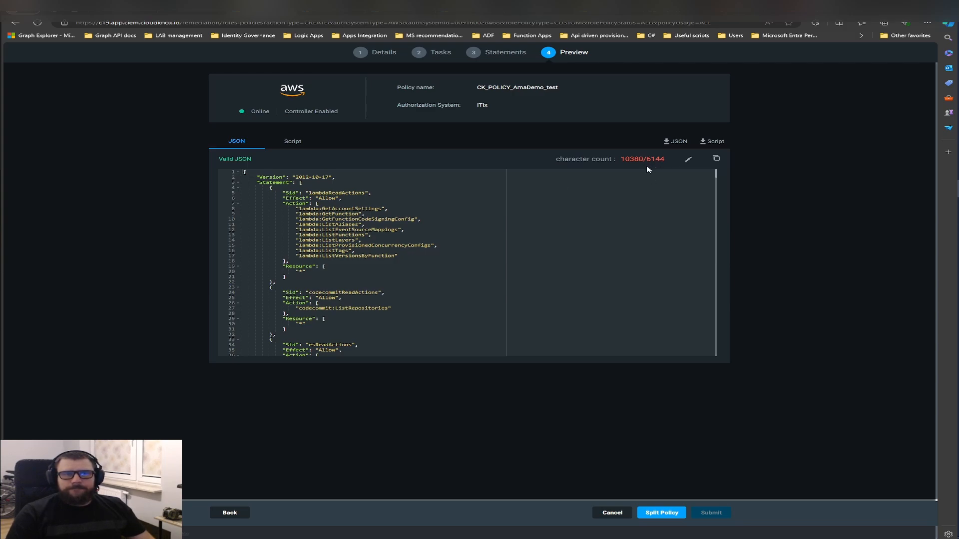
Step: Split the policy to fit the character limit, check the JSON of both parts, and submit them for creation
{"action": "left_click_drag", "start_coordinate": [556, 160], "coordinate": [666, 160]}
{"action": "left_click", "coordinate": [406, 206]}
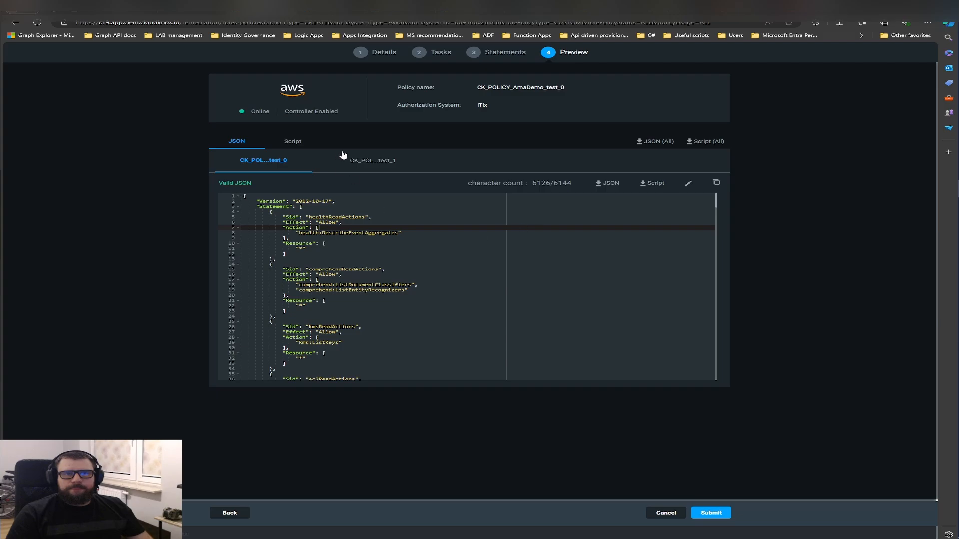
{"action": "left_click", "coordinate": [372, 160]}
{"action": "left_click", "coordinate": [275, 160]}
{"action": "left_click", "coordinate": [364, 165]}
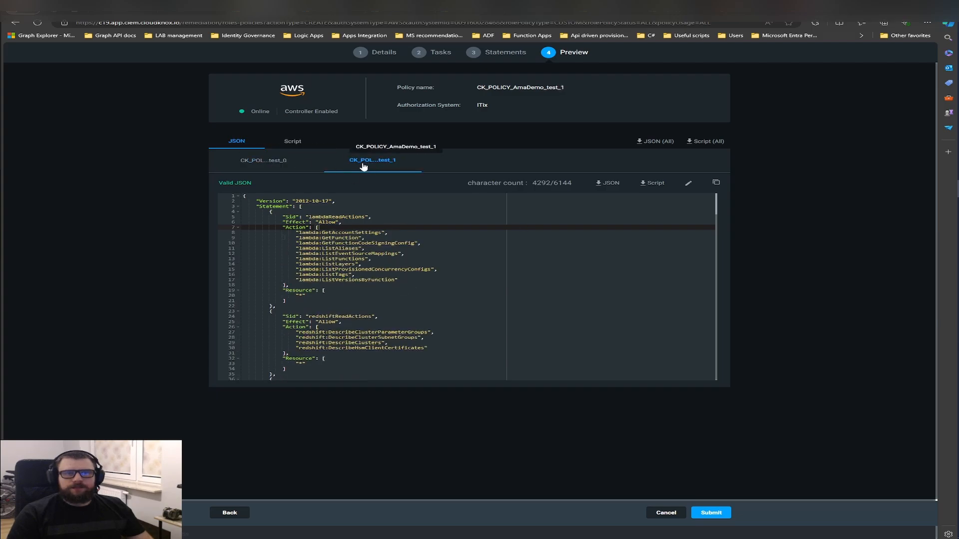
{"action": "left_click", "coordinate": [263, 160]}
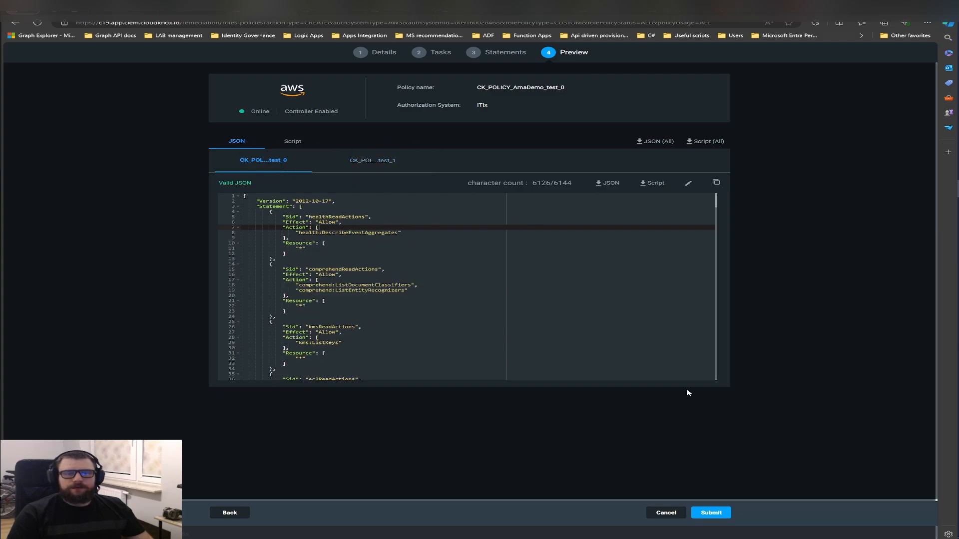
{"action": "left_click", "coordinate": [712, 513]}
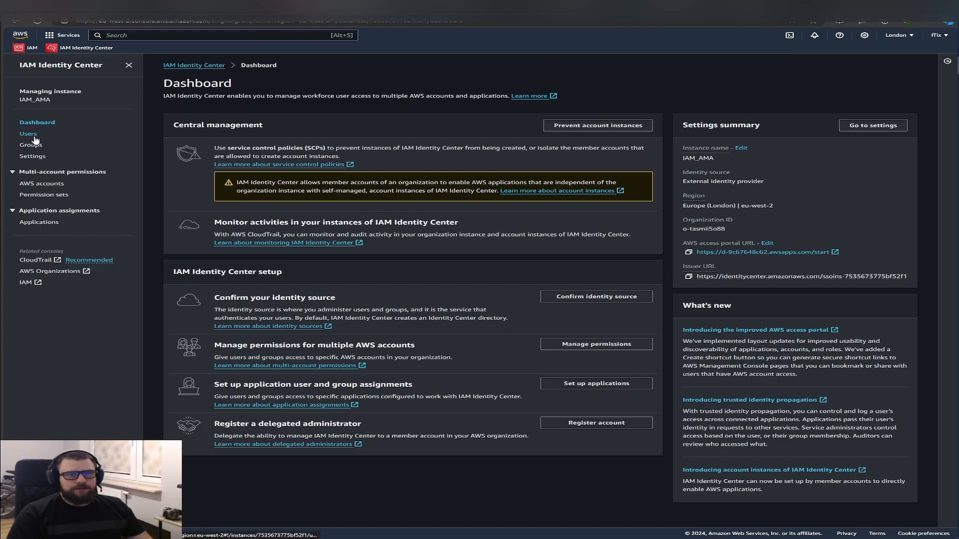
Step: Switch to AWS IAM Identity Center and view the user list, ending on the permission sets
{"action": "left_click", "coordinate": [29, 134]}
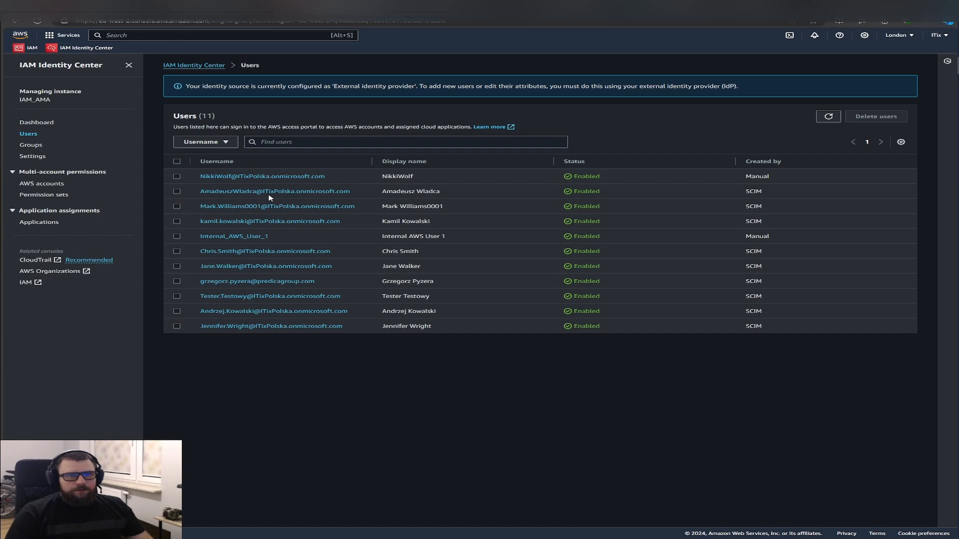
{"action": "left_click", "coordinate": [59, 195]}
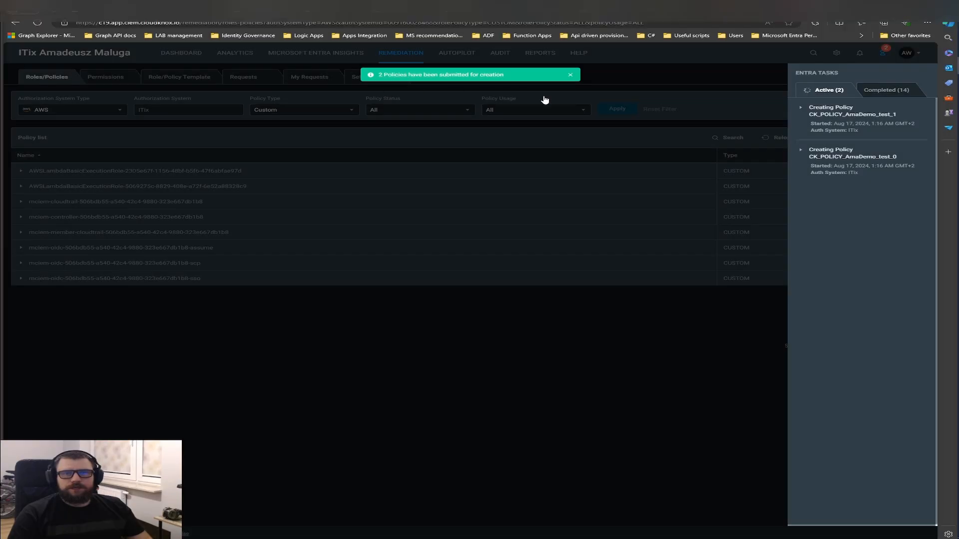
Step: Switch back to Permissions Management and check the first user's policies and AWS roles in the user analytics
{"action": "left_click", "coordinate": [739, 88]}
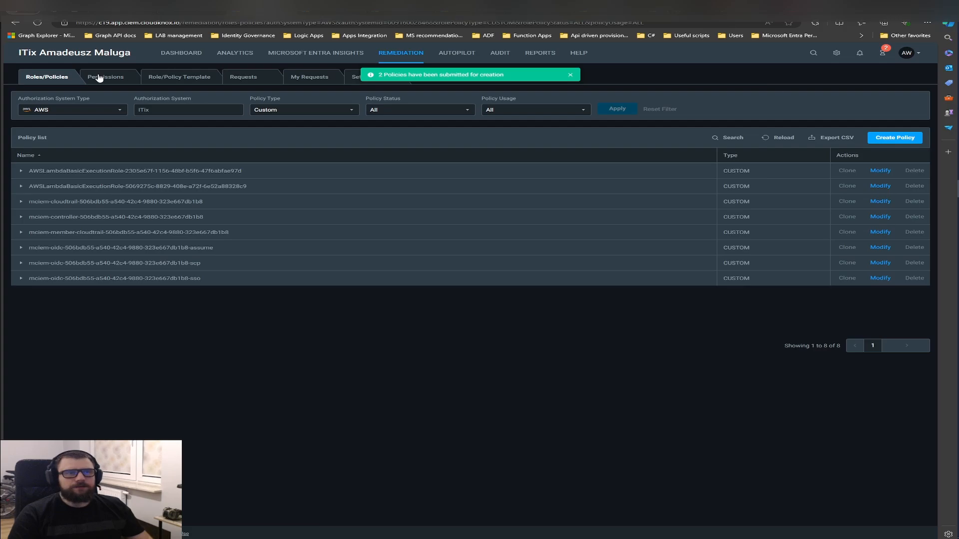
{"action": "left_click", "coordinate": [244, 56]}
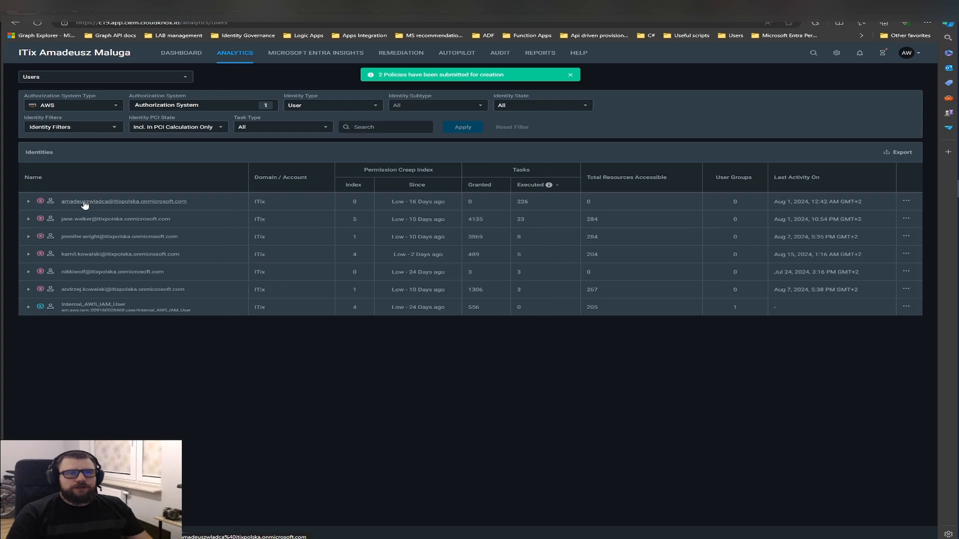
{"action": "left_click", "coordinate": [33, 202]}
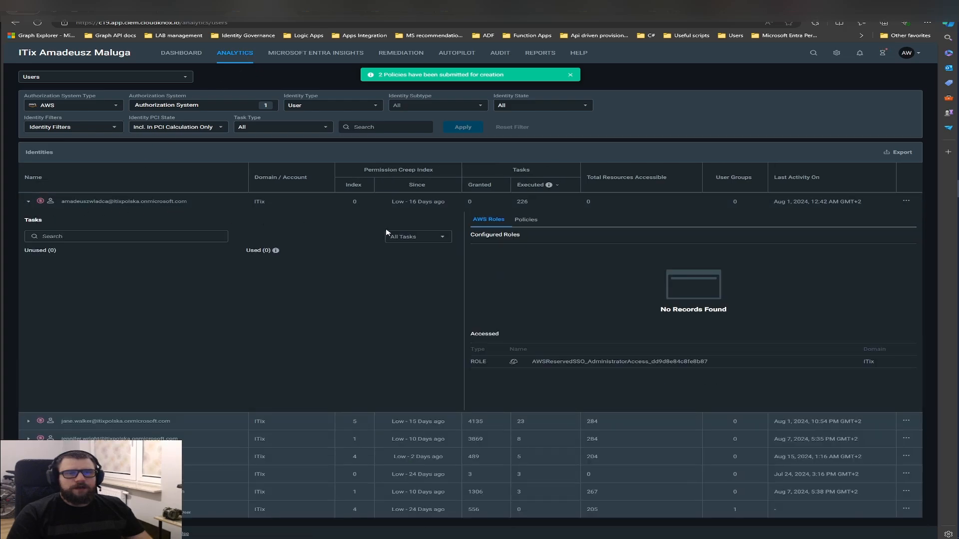
{"action": "left_click", "coordinate": [524, 220]}
{"action": "left_click", "coordinate": [491, 221]}
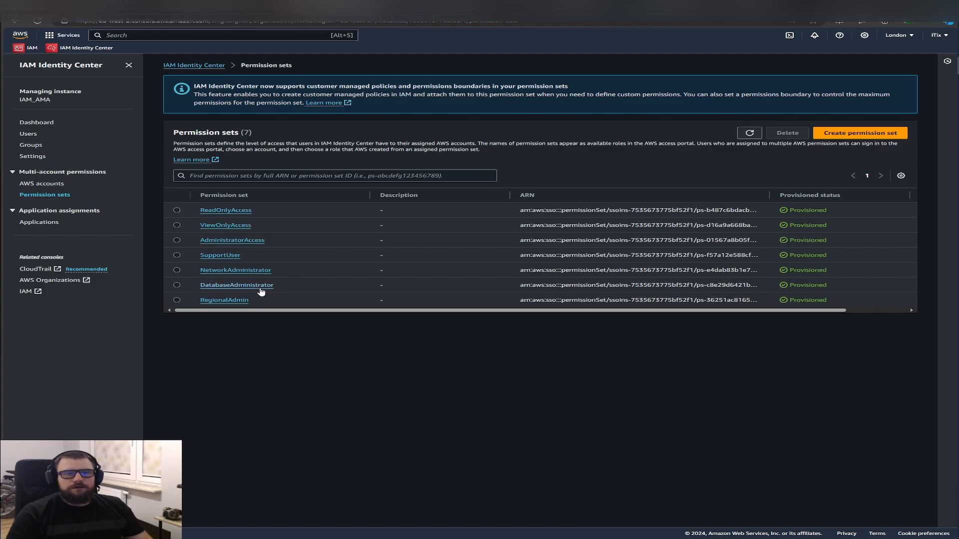
Step: Switch to IAM Identity Center and remove the ITix account access of the user assigned to the AdministratorAccess permission set
{"action": "left_click", "coordinate": [244, 242]}
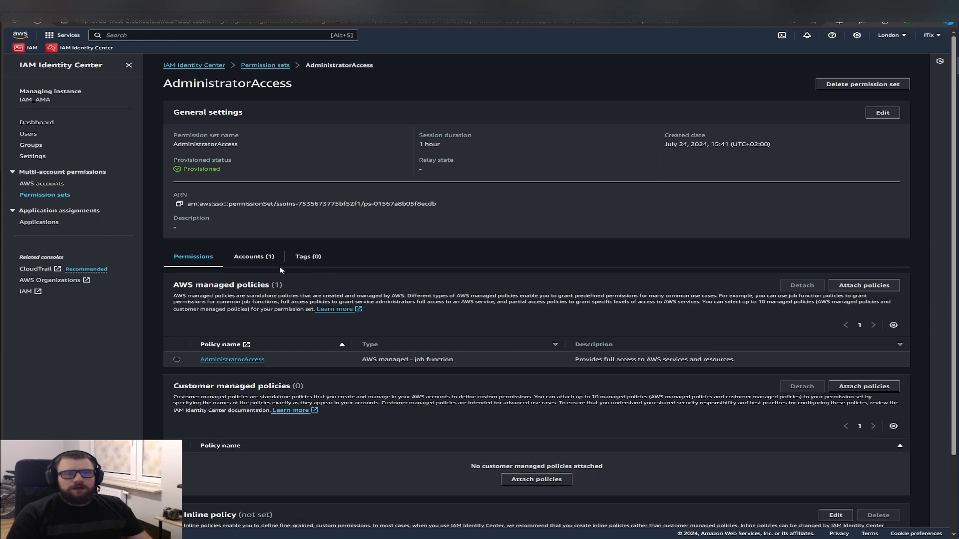
{"action": "left_click", "coordinate": [248, 256]}
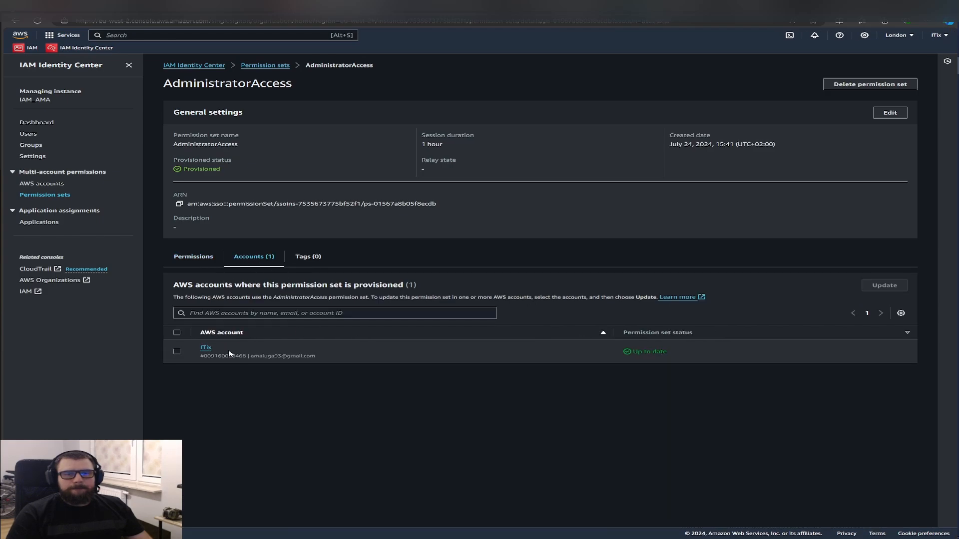
{"action": "left_click", "coordinate": [206, 350]}
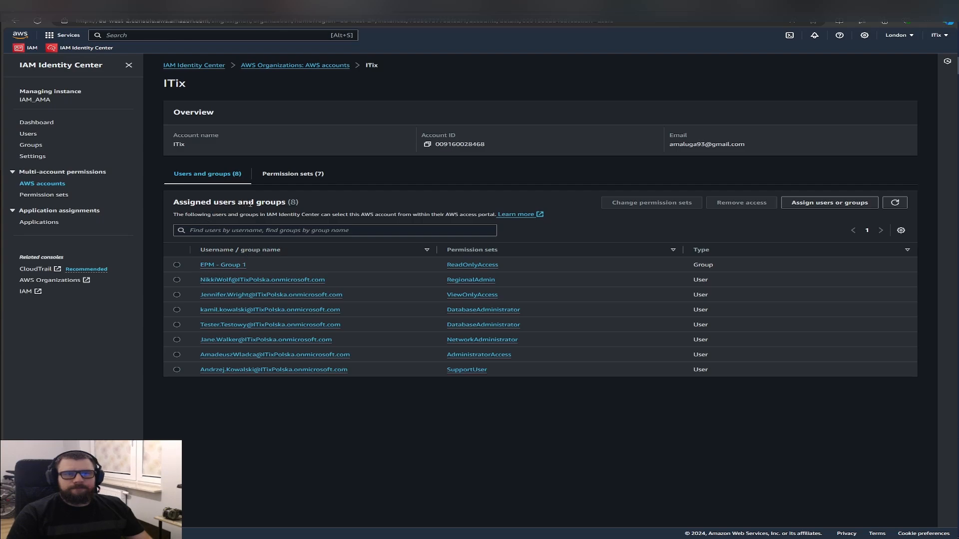
{"action": "left_click", "coordinate": [177, 355]}
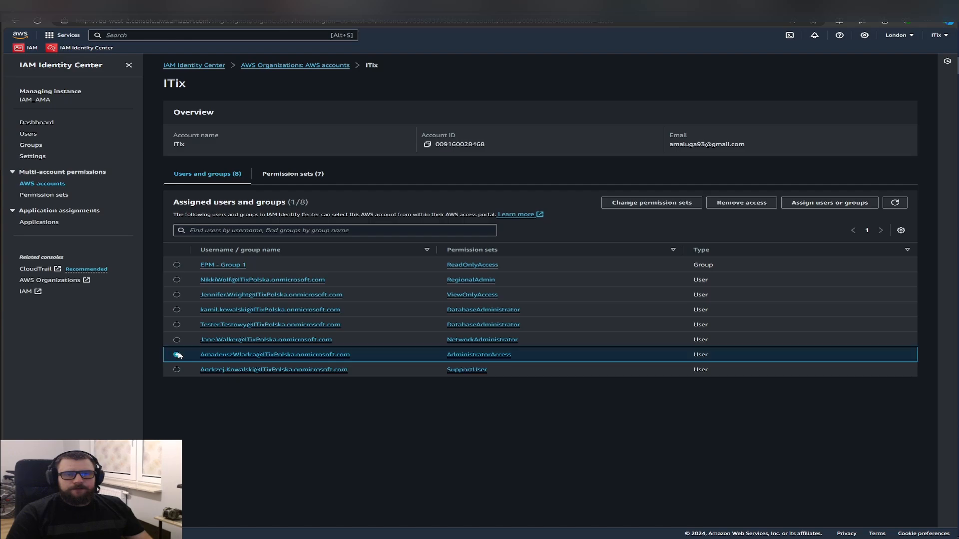
{"action": "left_click", "coordinate": [736, 205]}
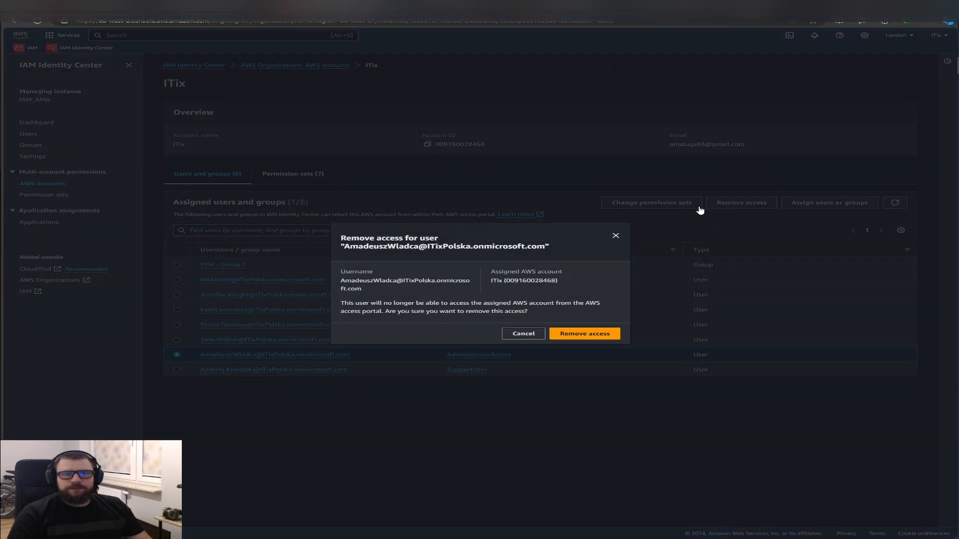
{"action": "left_click", "coordinate": [585, 334]}
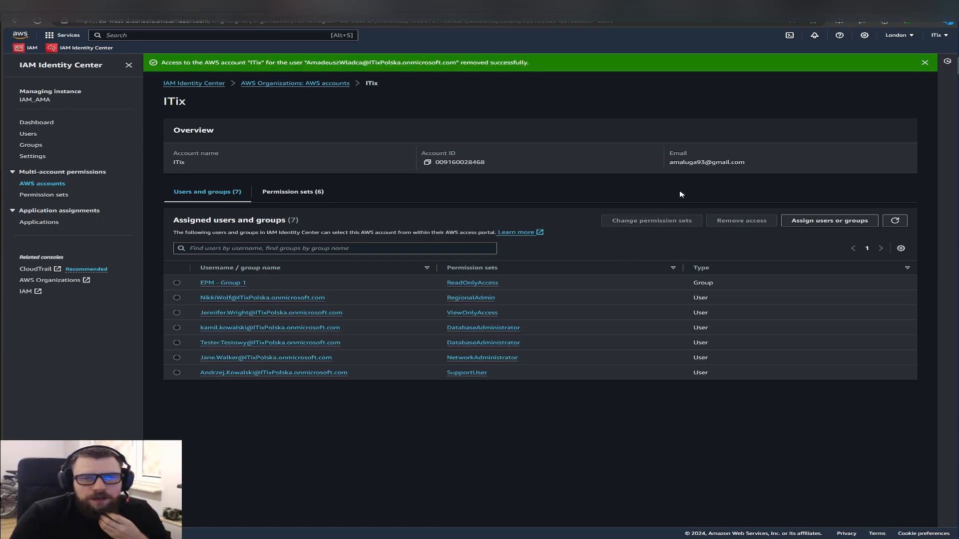
Step: Start creating a custom permission set and continue to its policies and permissions boundary
{"action": "left_click", "coordinate": [49, 186]}
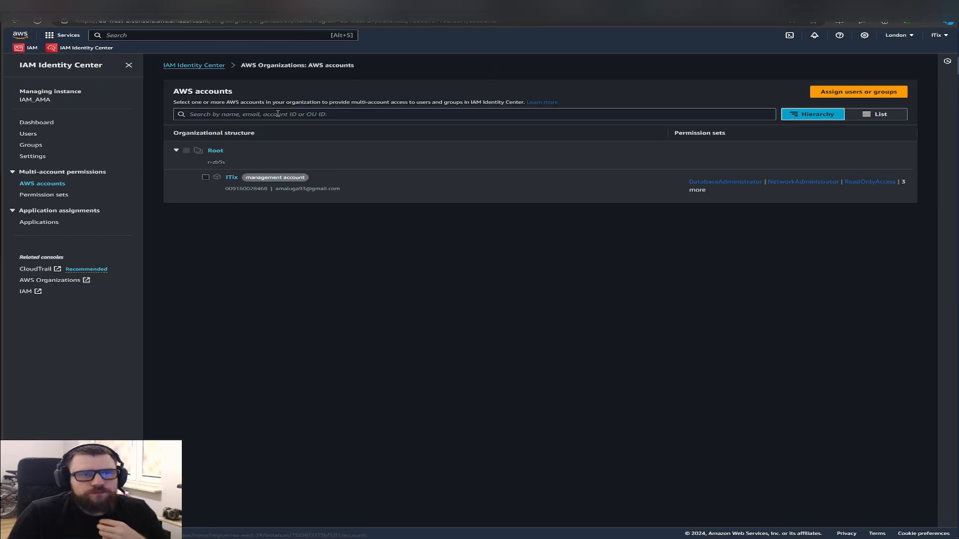
{"action": "left_click", "coordinate": [42, 196]}
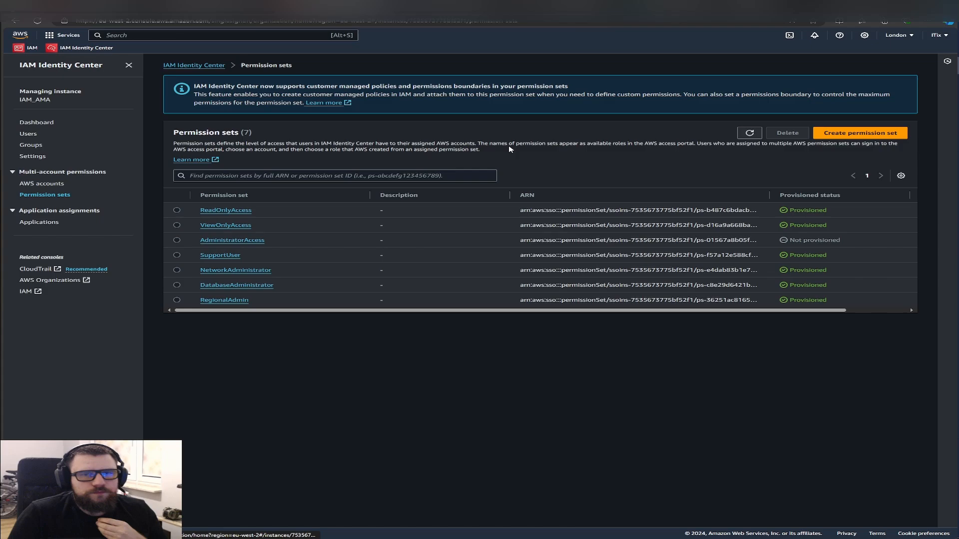
{"action": "left_click", "coordinate": [865, 133]}
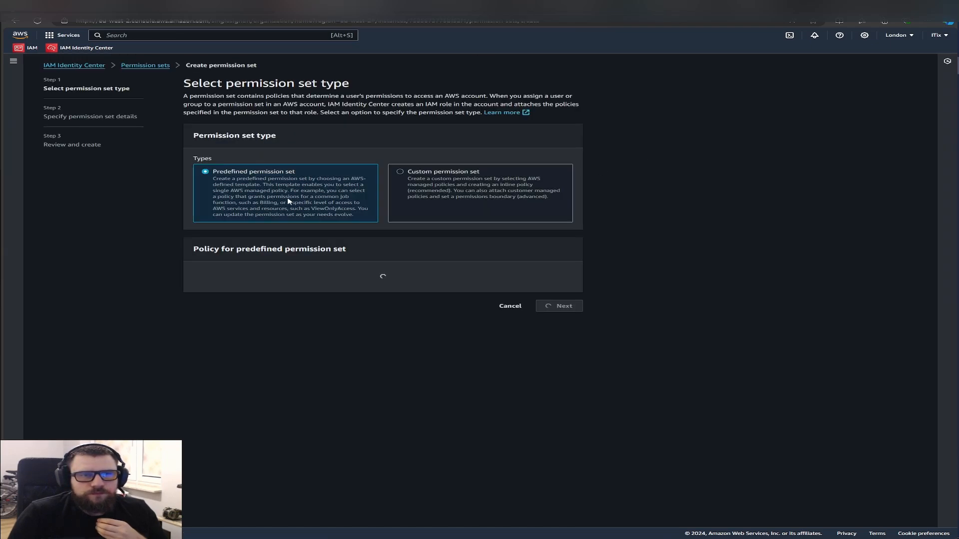
{"action": "left_click", "coordinate": [407, 175]}
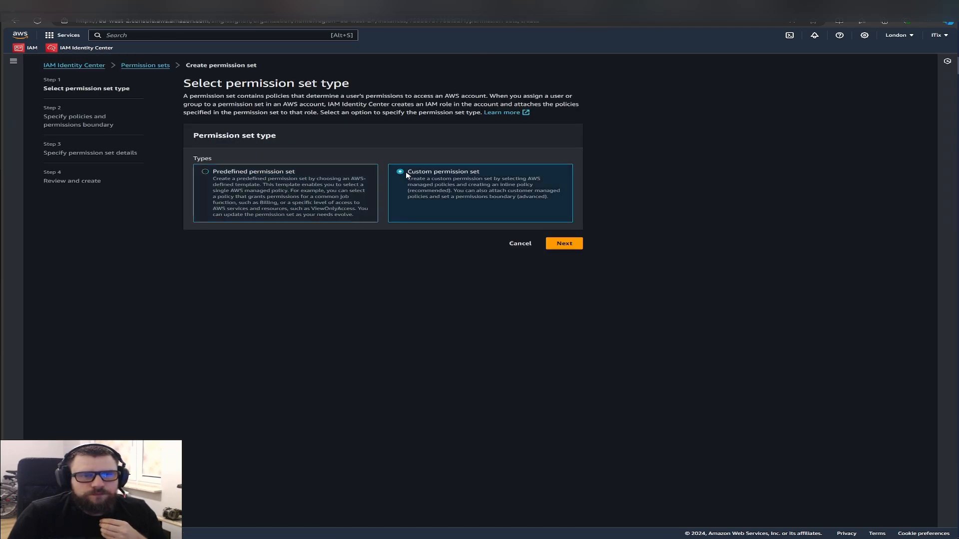
{"action": "left_click", "coordinate": [565, 245]}
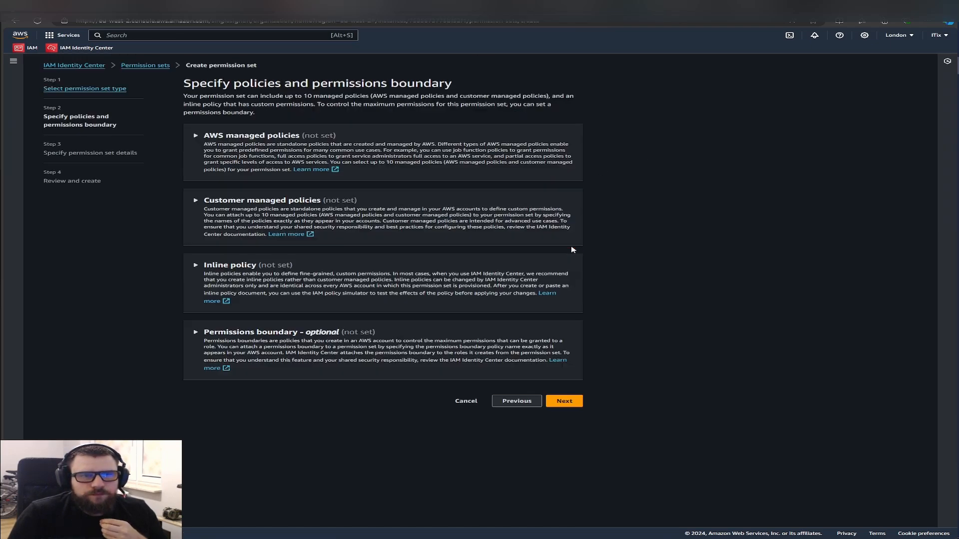
Step: Expand the customer managed policies, look briefly at the available AWS managed policies, and switch back to Permissions Management
{"action": "left_click", "coordinate": [196, 201]}
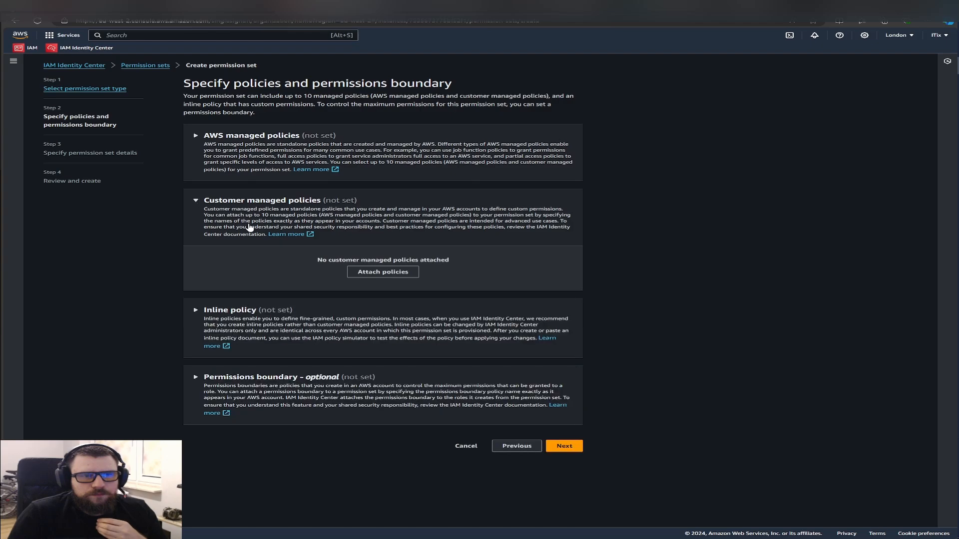
{"action": "left_click", "coordinate": [196, 136]}
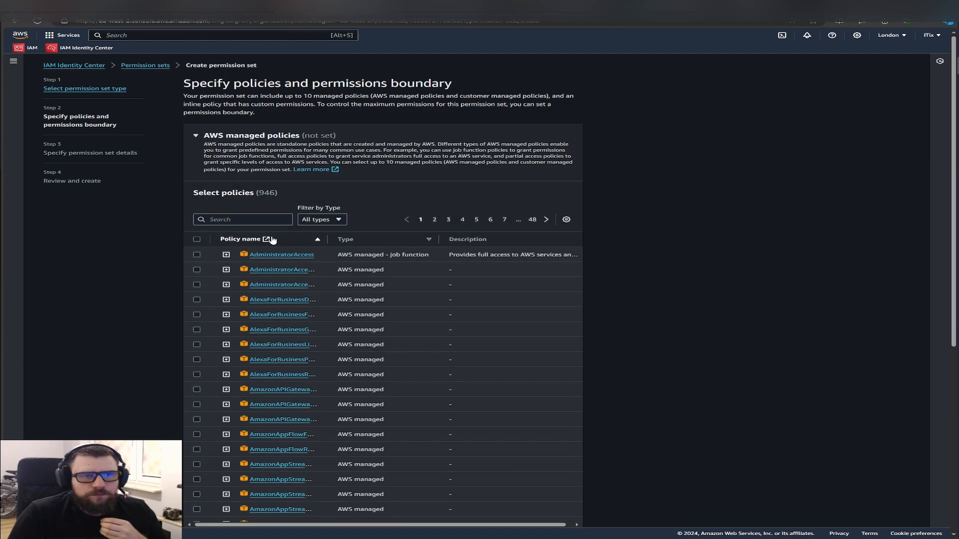
{"action": "left_click", "coordinate": [198, 137]}
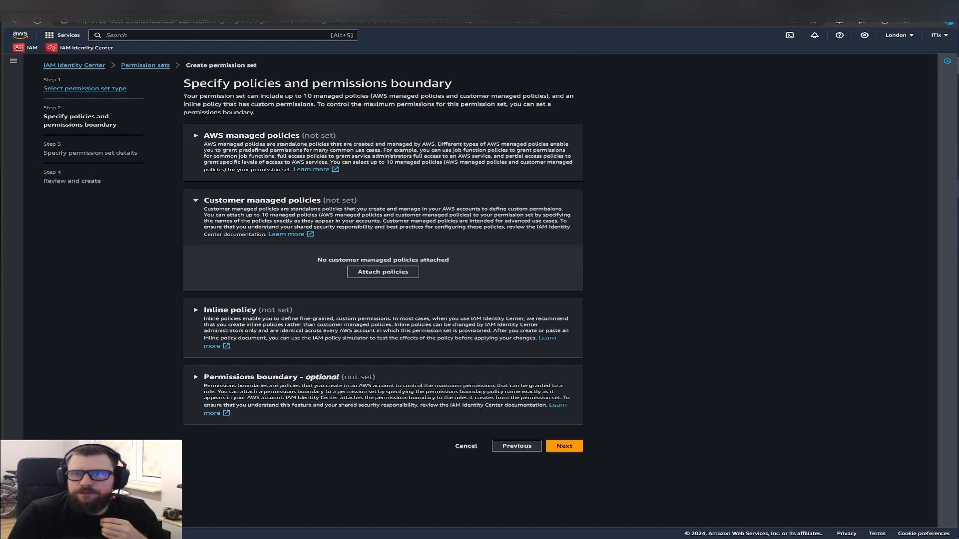
{"action": "left_click", "coordinate": [958, 189]}
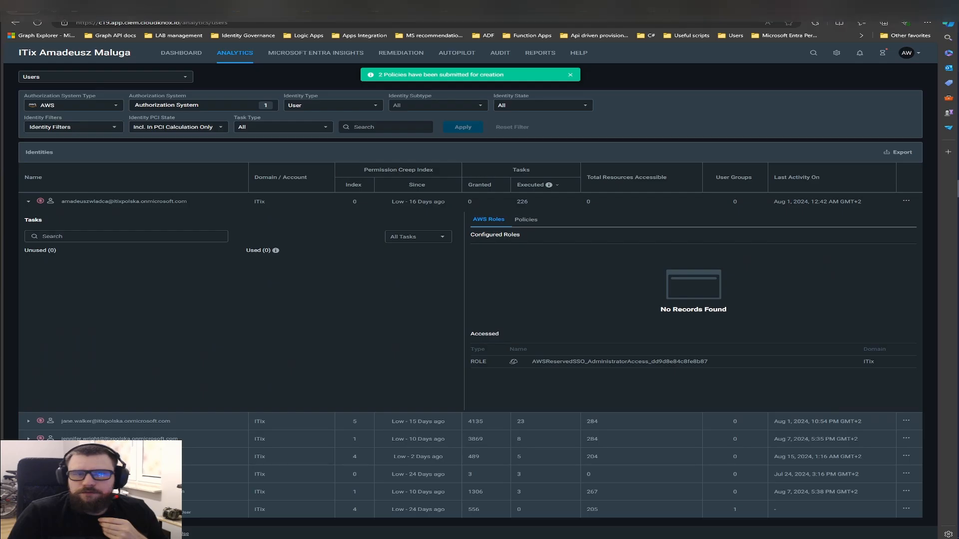
Step: Check the completed Entra tasks for the policy creations, and switch back to the permission set wizard in IAM Identity Center
{"action": "left_click", "coordinate": [881, 55]}
{"action": "left_click", "coordinate": [889, 94]}
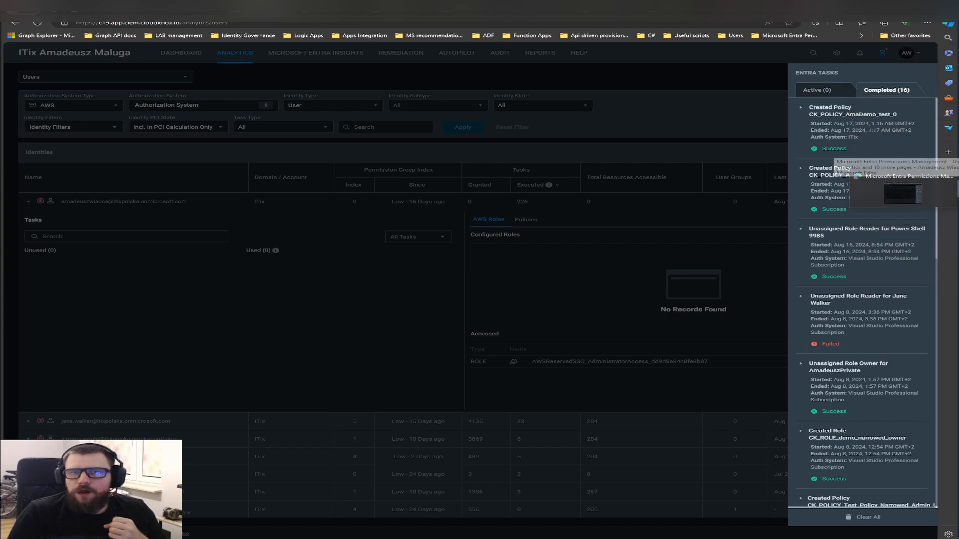
{"action": "left_click", "coordinate": [897, 187]}
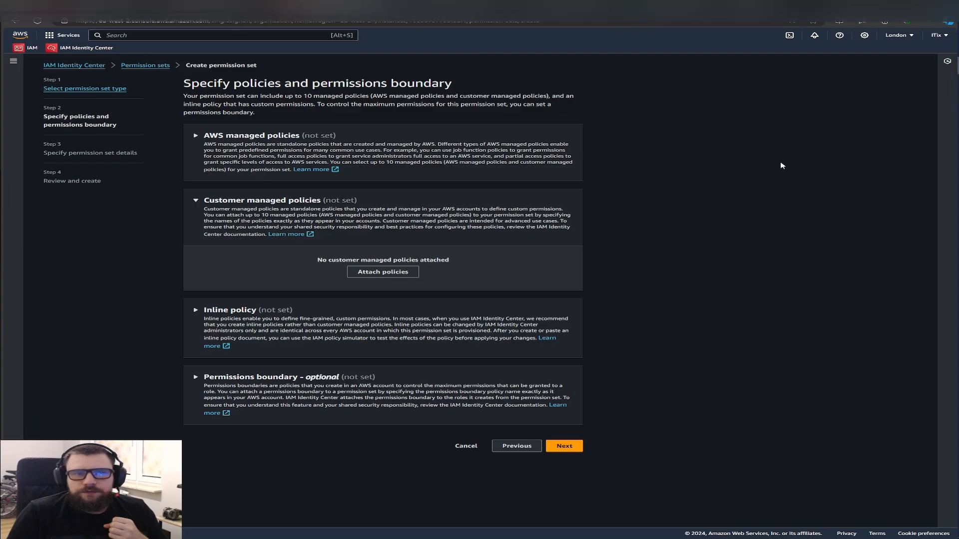
Step: Add two empty policy name entries under the customer managed policies of the permission set
{"action": "left_click", "coordinate": [392, 271]}
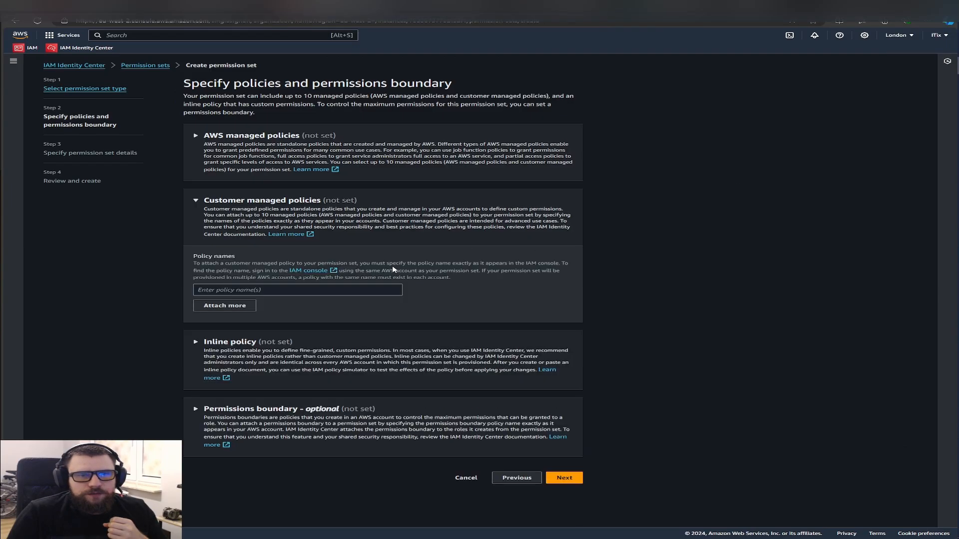
{"action": "left_click", "coordinate": [236, 306]}
{"action": "left_click", "coordinate": [351, 293]}
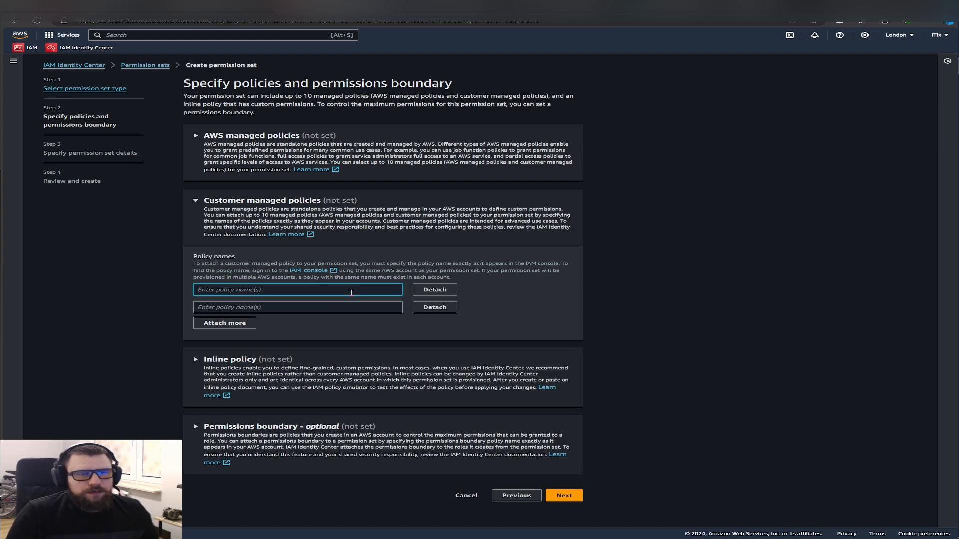
{"action": "type", "text": "a"}
{"action": "key", "text": "BackSpace"}
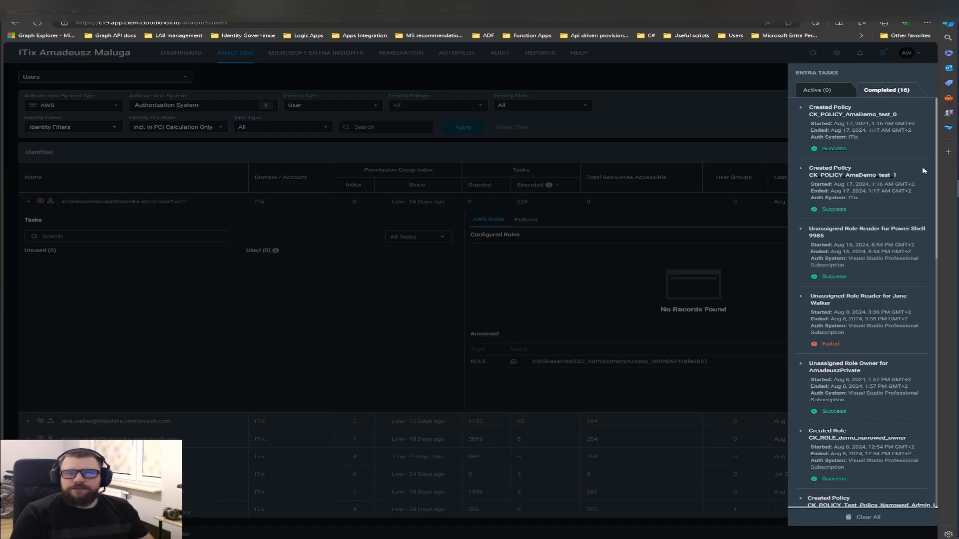
Step: Copy CK_POLICY_AmaDemo_test_0 from its completed task in Permissions Management and enter it as the first customer managed policy in the AWS wizard
{"action": "left_click", "coordinate": [856, 115]}
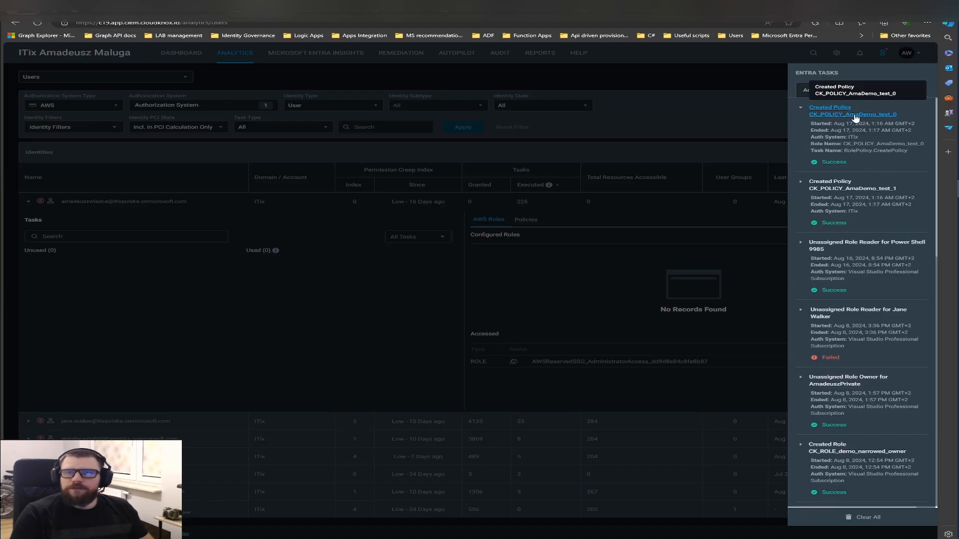
{"action": "left_click", "coordinate": [837, 115]}
{"action": "left_click", "coordinate": [829, 116]}
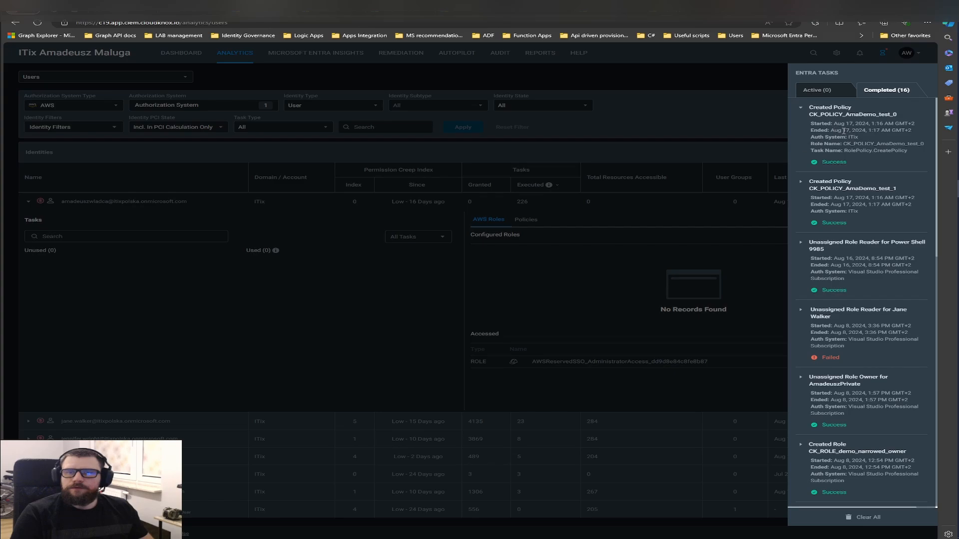
{"action": "left_click_drag", "start_coordinate": [902, 143], "coordinate": [845, 143]}
{"action": "key", "text": "ctrl+c"}
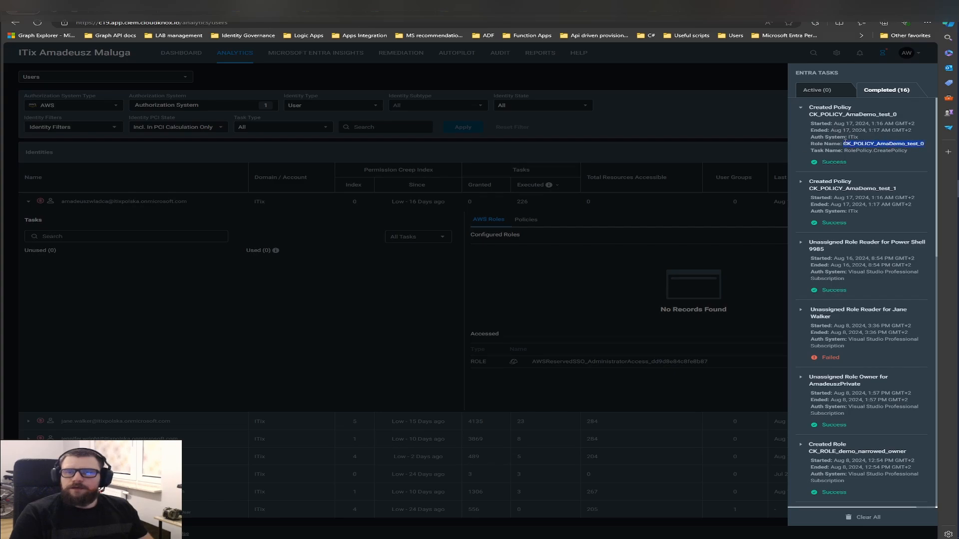
{"action": "key", "text": "alt+Tab"}
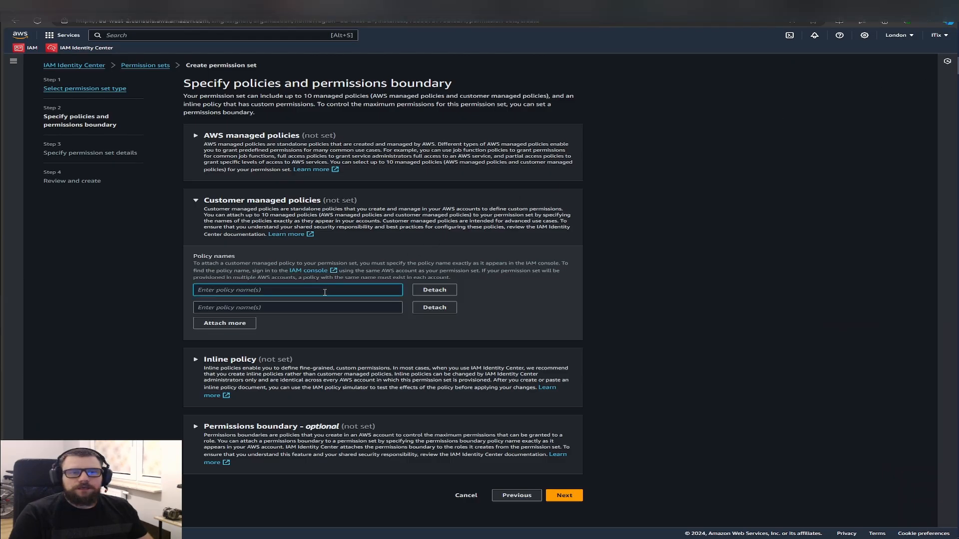
{"action": "key", "text": "ctrl+v"}
{"action": "key", "text": "Tab"}
{"action": "key", "text": "Tab"}
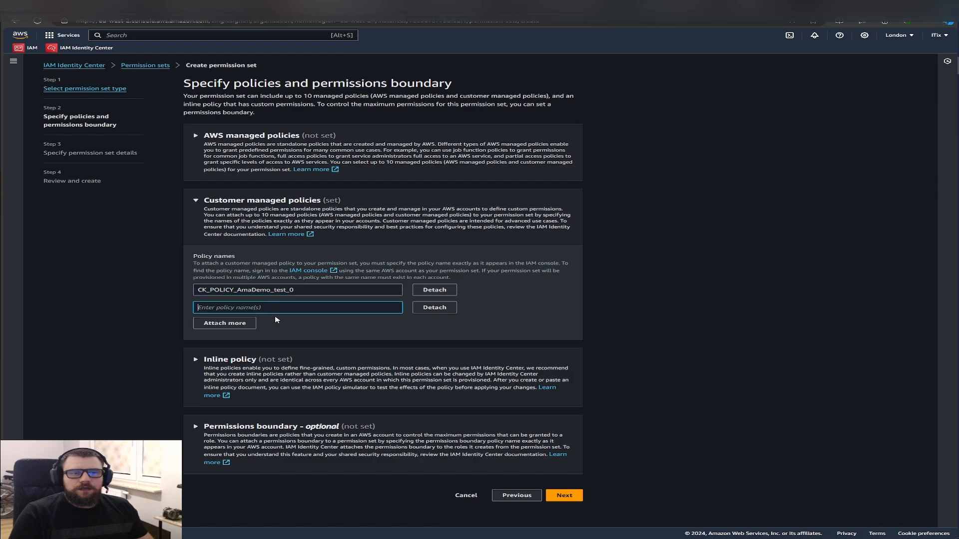
Step: Search the AWS managed policies for CK_POLICY_AmaDemo_test_0, clear the search and collapse the policy list
{"action": "left_click_drag", "start_coordinate": [233, 264], "coordinate": [303, 264]}
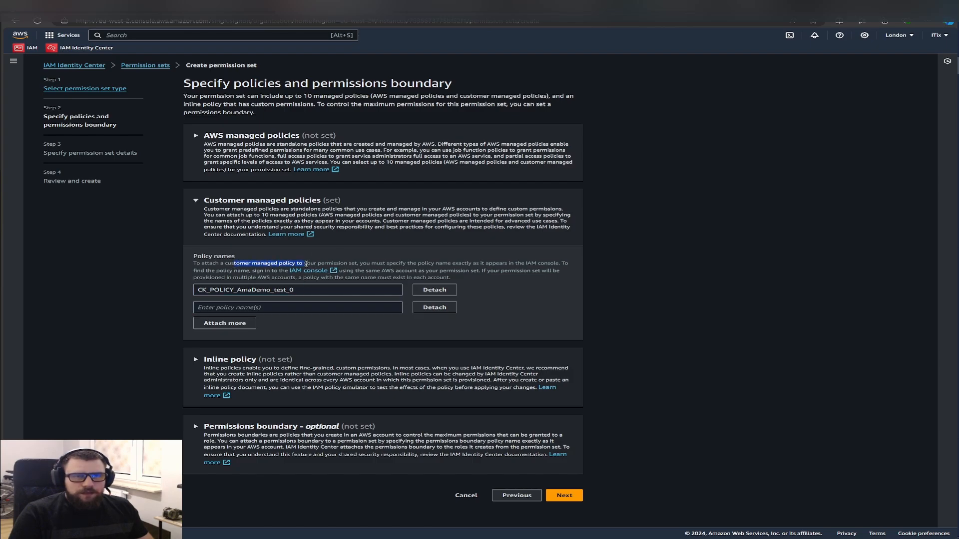
{"action": "left_click", "coordinate": [199, 139]}
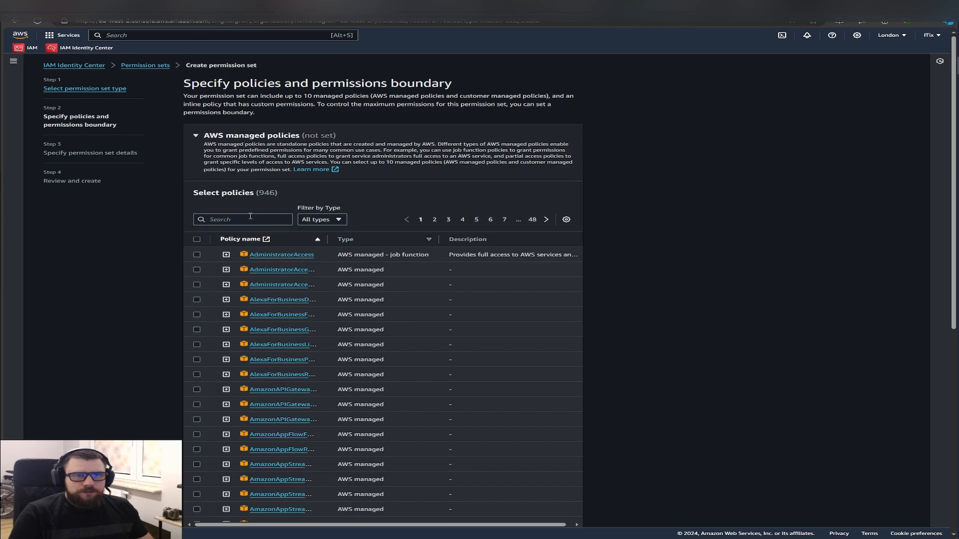
{"action": "left_click", "coordinate": [251, 218]}
{"action": "key", "text": "ctrl+v"}
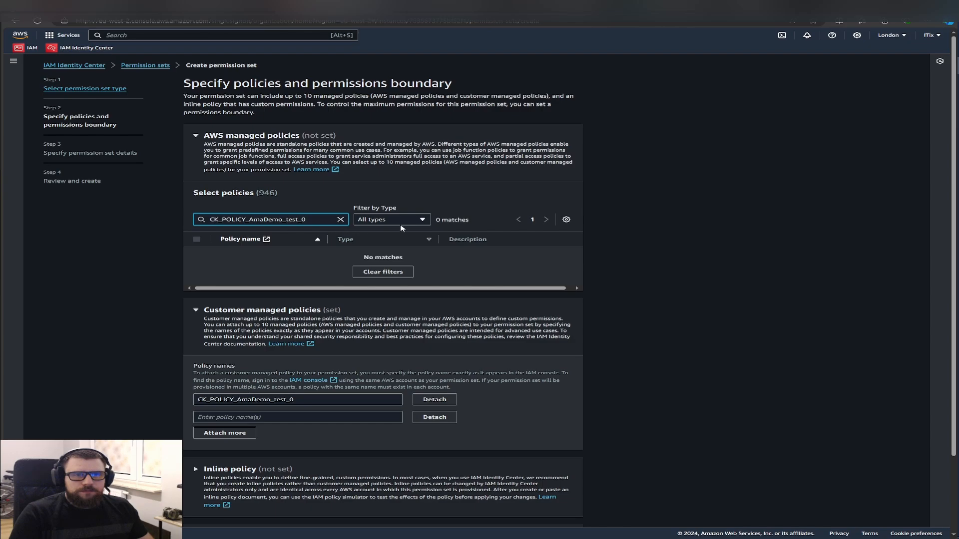
{"action": "left_click", "coordinate": [340, 219]}
{"action": "left_click", "coordinate": [325, 219]}
{"action": "left_click", "coordinate": [325, 220]}
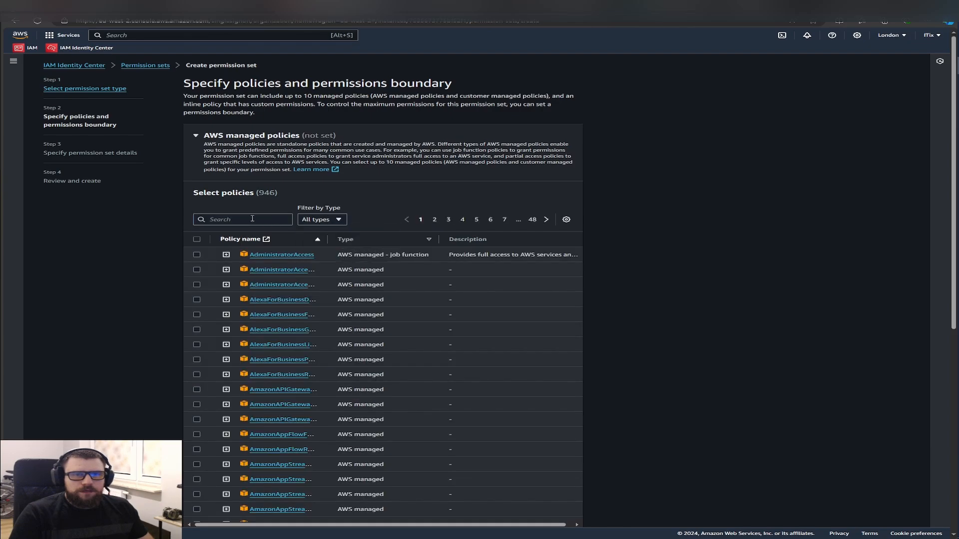
{"action": "left_click", "coordinate": [252, 219]}
{"action": "key", "text": "ctrl+v"}
{"action": "key", "text": "ctrl+z"}
{"action": "scroll", "coordinate": [285, 242], "scroll_direction": "down", "scroll_amount": 3}
{"action": "scroll", "coordinate": [282, 241], "scroll_direction": "up", "scroll_amount": 3}
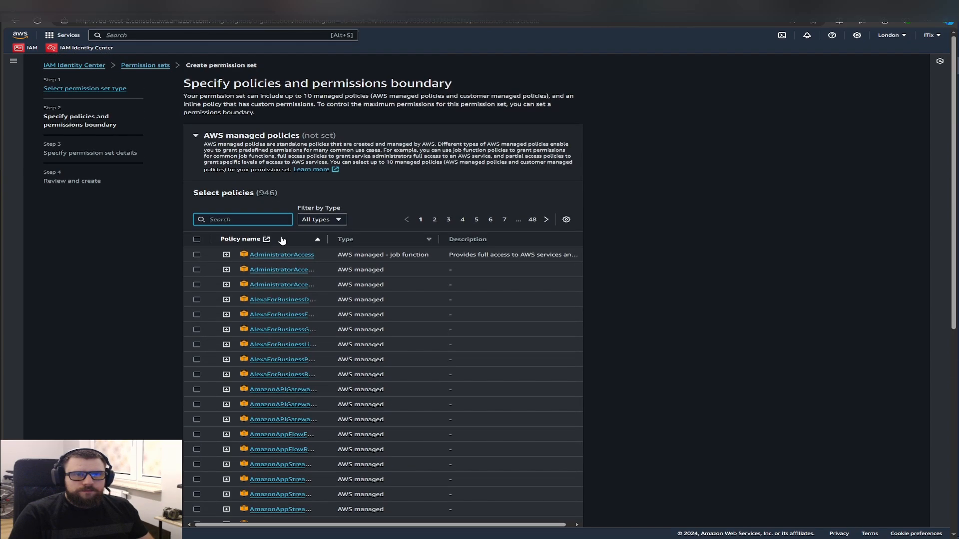
{"action": "left_click", "coordinate": [197, 144]}
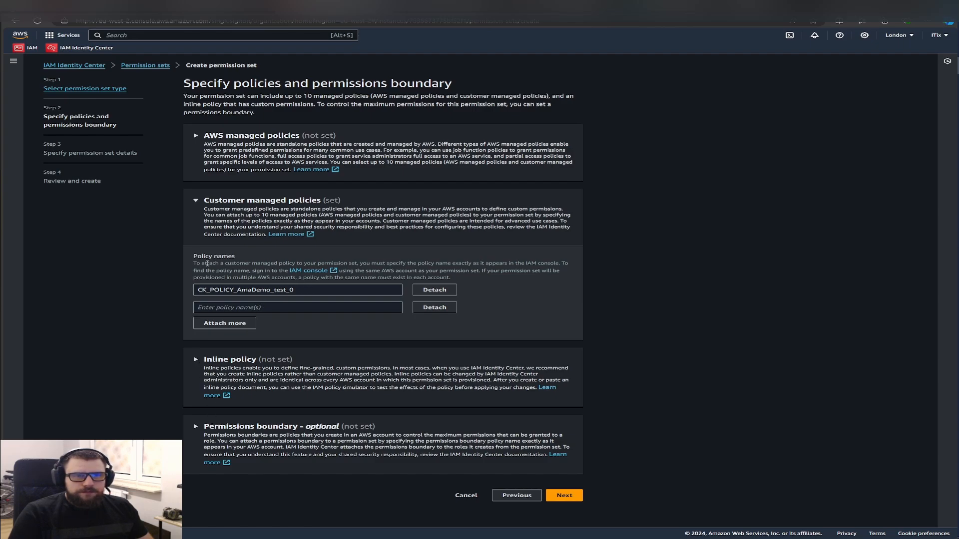
Step: Read the policy naming instruction, look up CK_POLICY_AmaDemo_test_0 among the policies in the IAM console, and copy its name
{"action": "left_click_drag", "start_coordinate": [208, 263], "coordinate": [557, 263]}
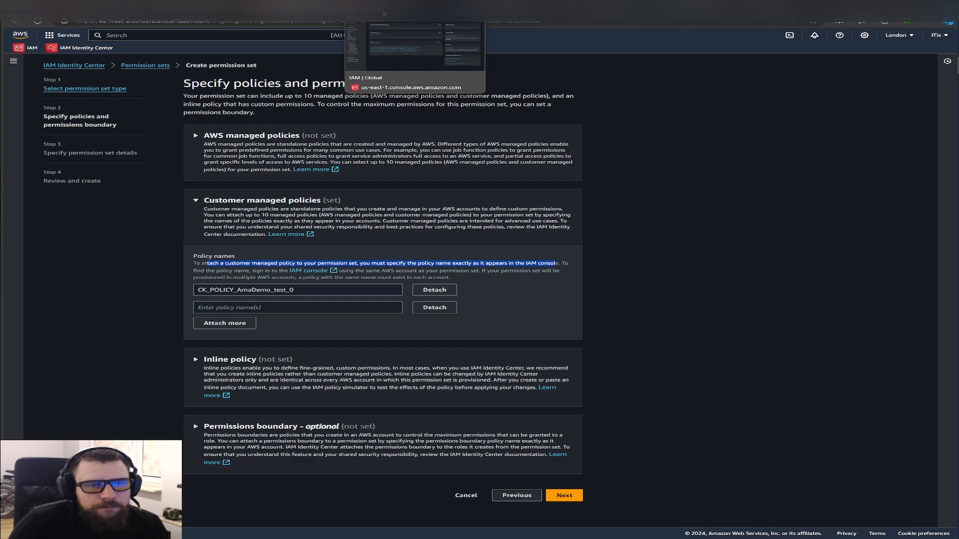
{"action": "left_click", "coordinate": [385, 14]}
{"action": "left_click", "coordinate": [33, 189]}
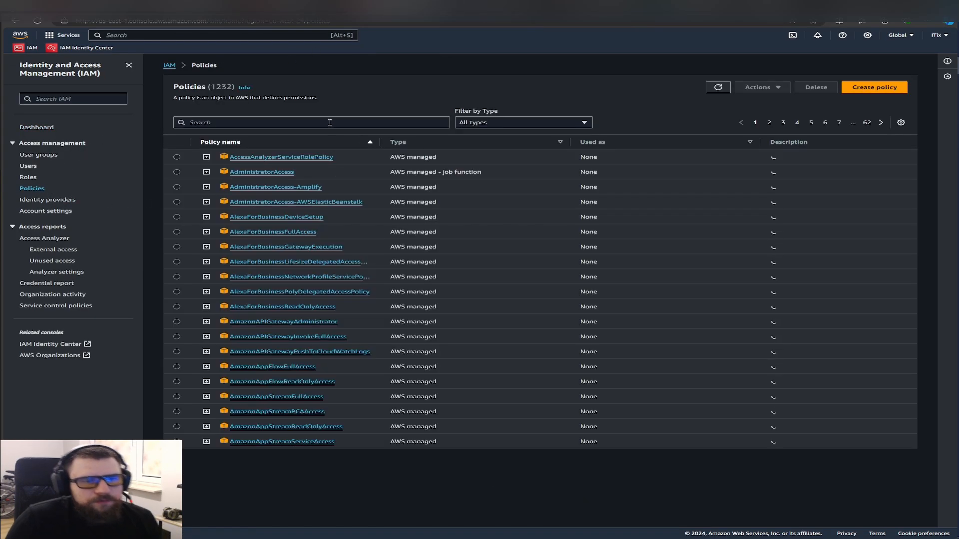
{"action": "left_click", "coordinate": [290, 120]}
{"action": "key", "text": "ctrl+v"}
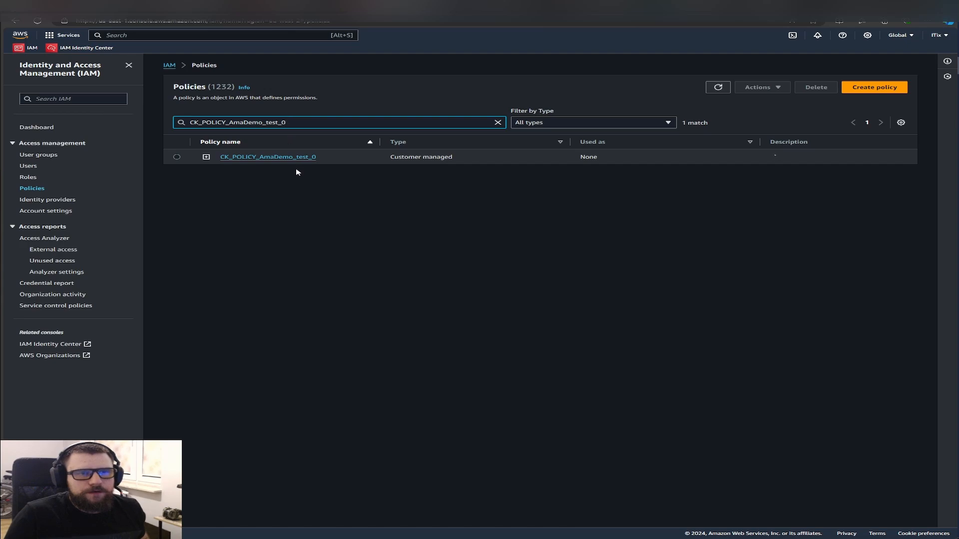
{"action": "key", "text": "ctrl+a"}
{"action": "key", "text": "ctrl+c"}
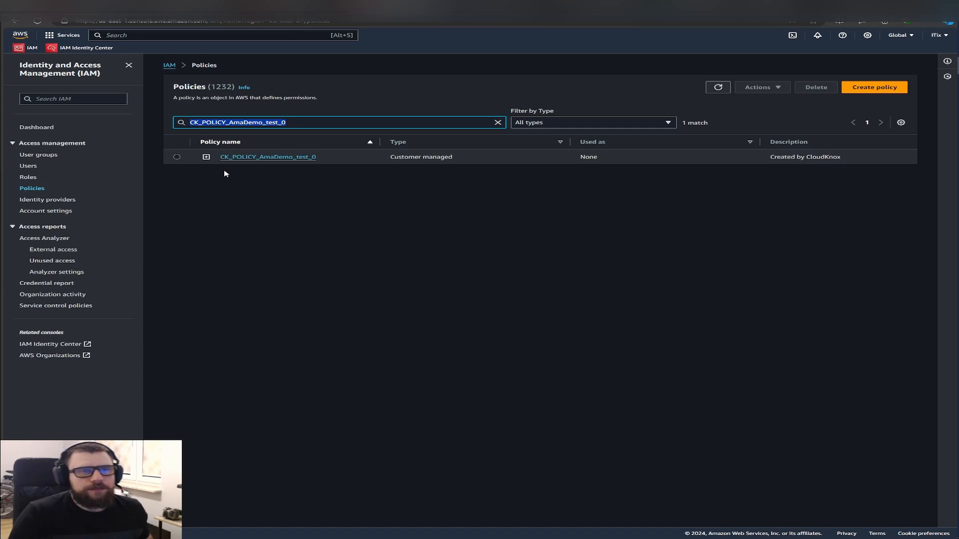
Step: Return to the permission set wizard and enter CK_POLICY_AmaDemo_test_1 as the second customer managed policy
{"action": "left_click", "coordinate": [90, 8]}
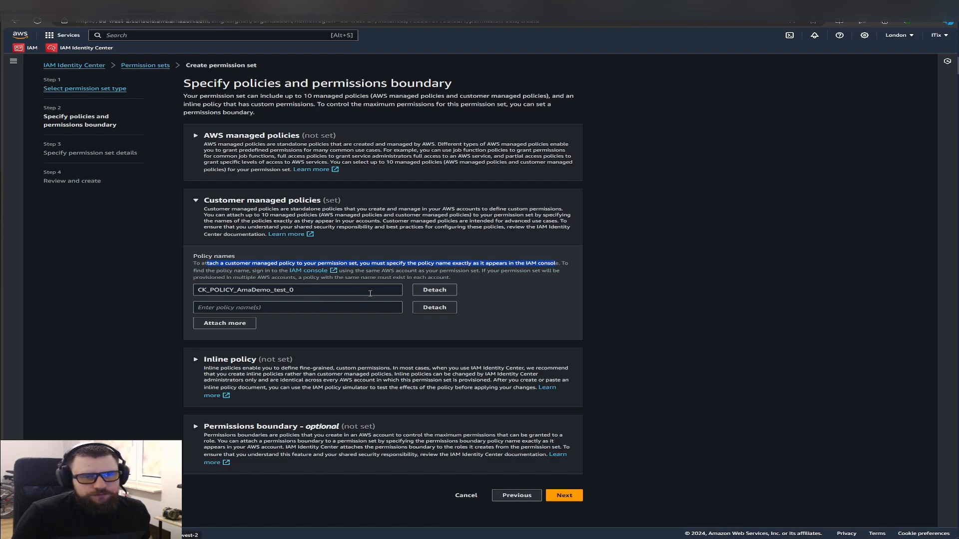
{"action": "left_click", "coordinate": [157, 7]}
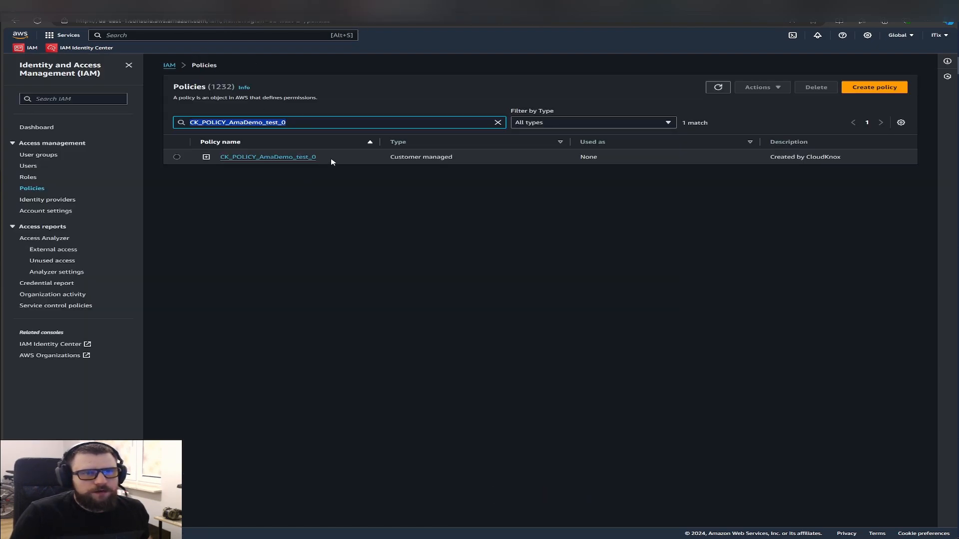
{"action": "key", "text": "ctrl+Tab"}
{"action": "left_click", "coordinate": [263, 307]}
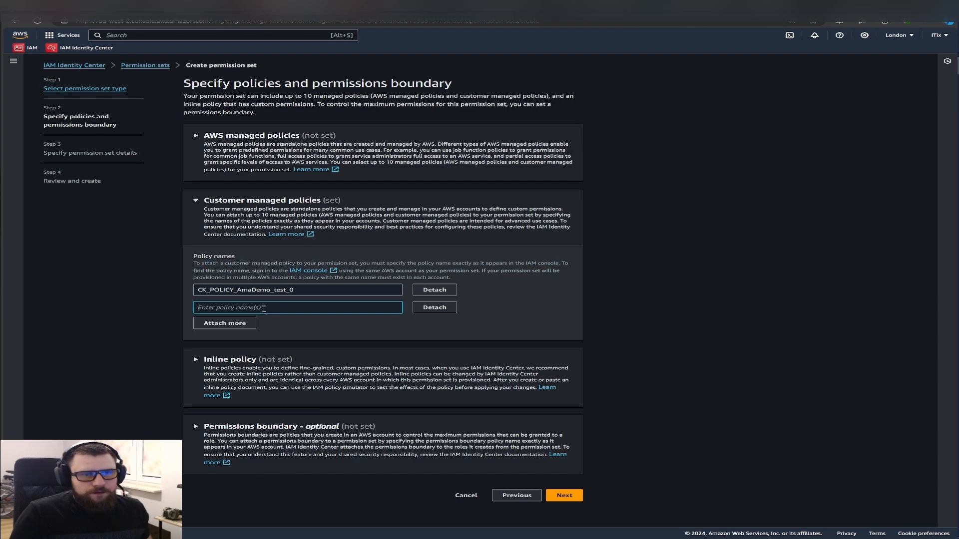
{"action": "key", "text": "ctrl+v"}
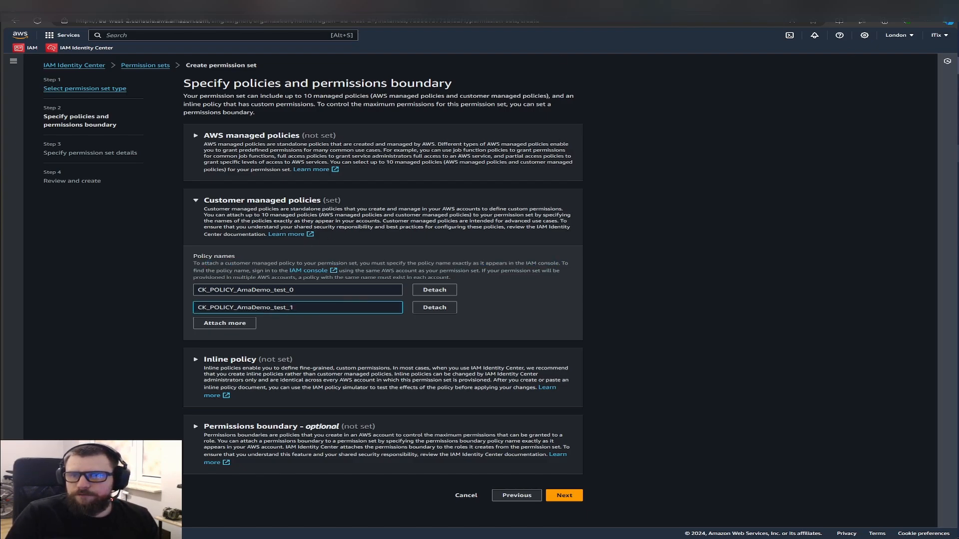
Step: Continue to the permission set details, name the permission set AmaDemo_AWS_TEST, and proceed to the review
{"action": "left_click", "coordinate": [564, 495]}
{"action": "left_click", "coordinate": [276, 164]}
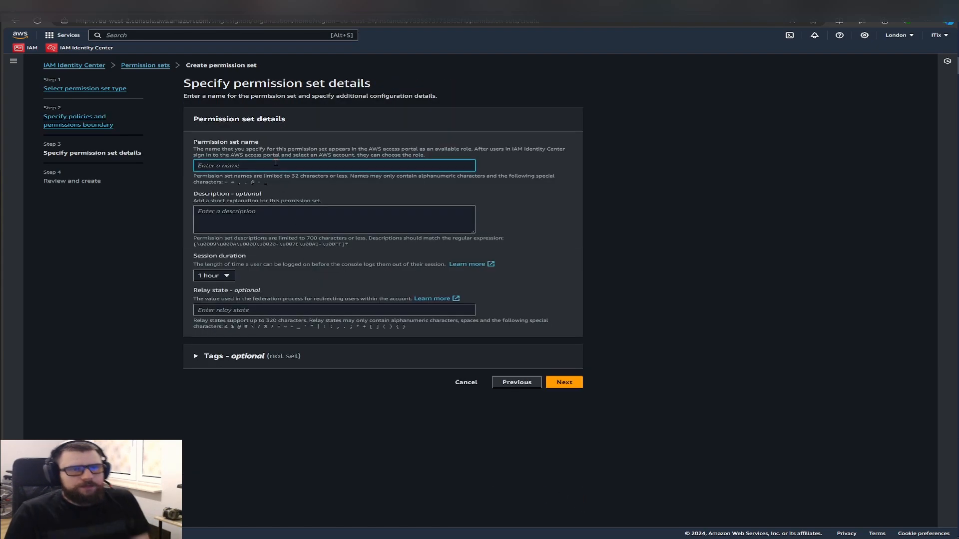
{"action": "type", "text": "AmaD"}
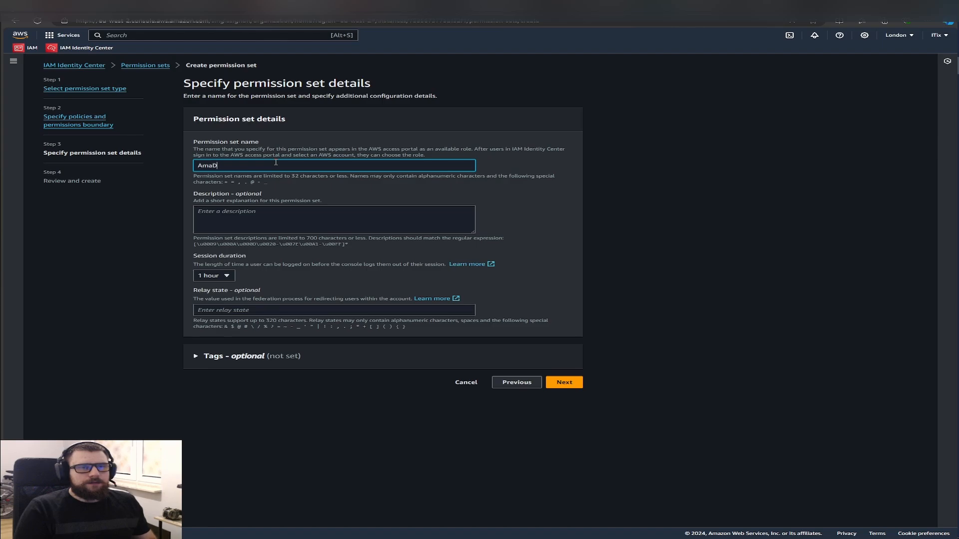
{"action": "type", "text": "emo_AWS"}
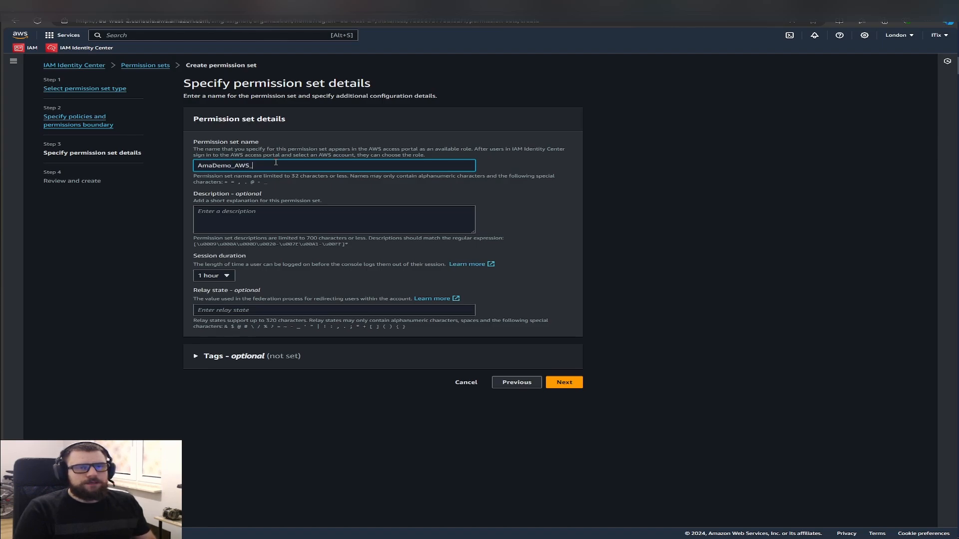
{"action": "type", "text": "_TEST"}
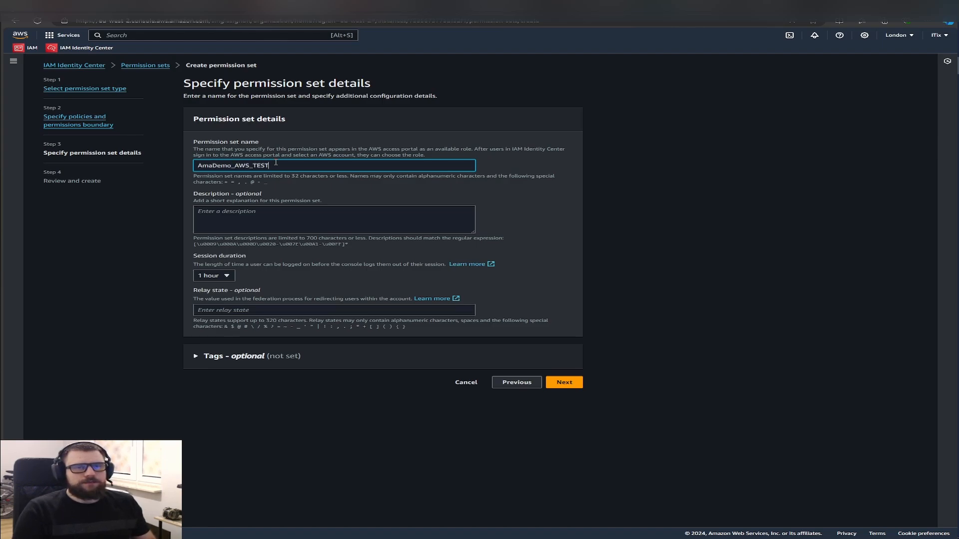
{"action": "left_click", "coordinate": [567, 383]}
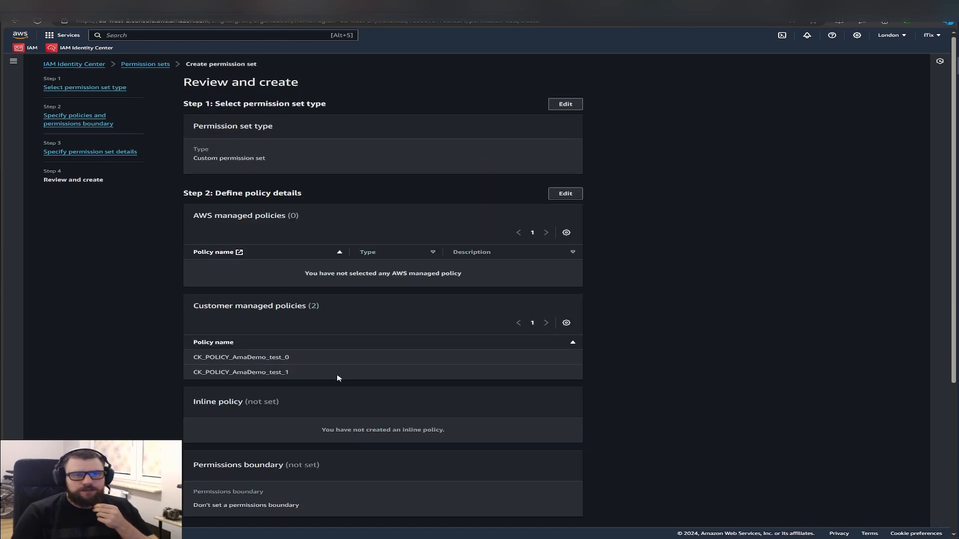
Step: Review the permission set's policies and details, and create the permission set
{"action": "scroll", "coordinate": [337, 378], "scroll_direction": "down", "scroll_amount": 3}
{"action": "scroll", "coordinate": [337, 378], "scroll_direction": "down", "scroll_amount": 2}
{"action": "scroll", "coordinate": [342, 395], "scroll_direction": "up", "scroll_amount": 4}
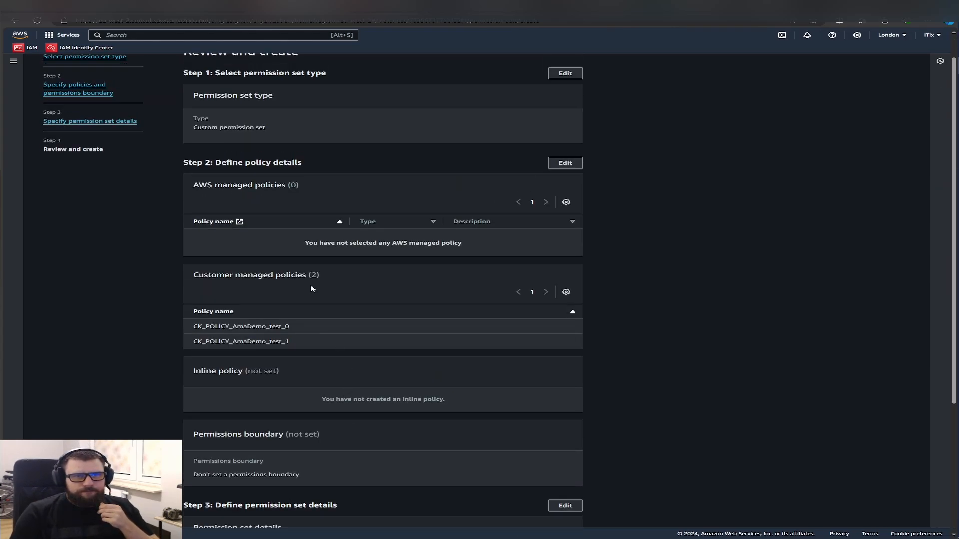
{"action": "scroll", "coordinate": [258, 330], "scroll_direction": "down", "scroll_amount": 3}
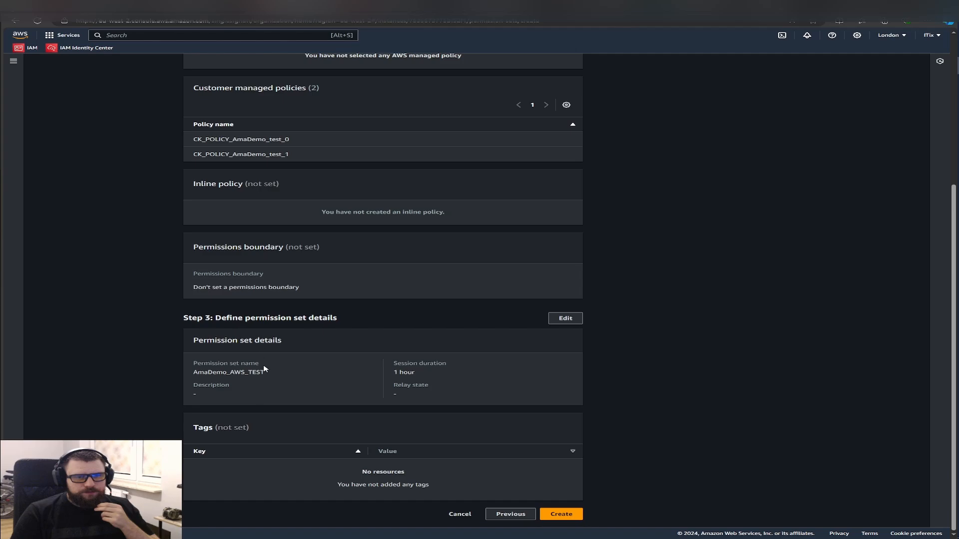
{"action": "left_click", "coordinate": [548, 514]}
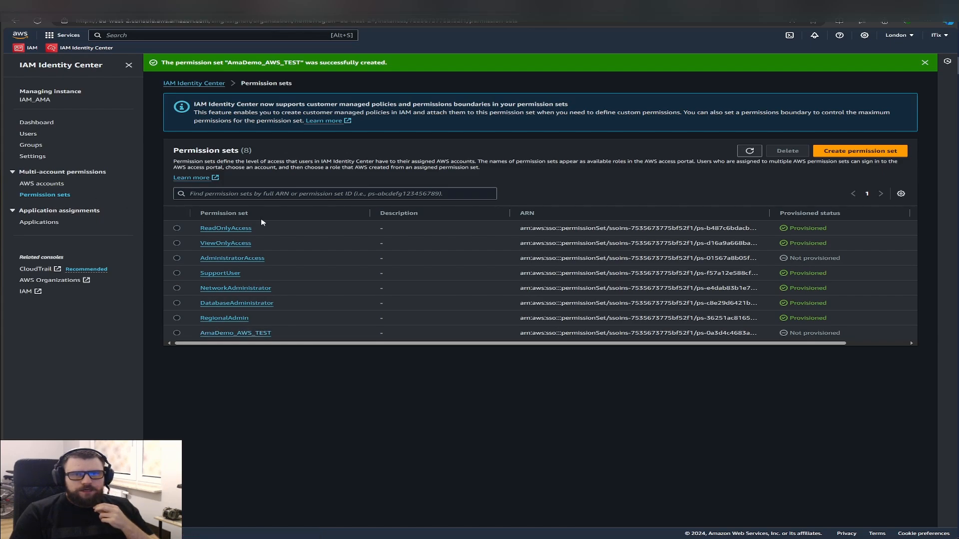
Step: Open the AmaDemo_AWS_TEST permission set and check its provisioned accounts and attached customer managed policies
{"action": "left_click", "coordinate": [251, 332]}
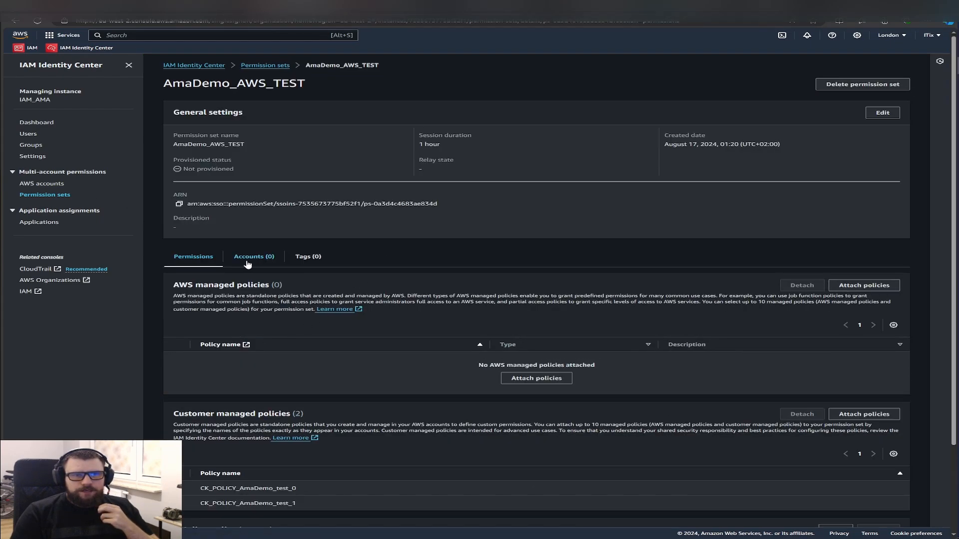
{"action": "left_click", "coordinate": [254, 256]}
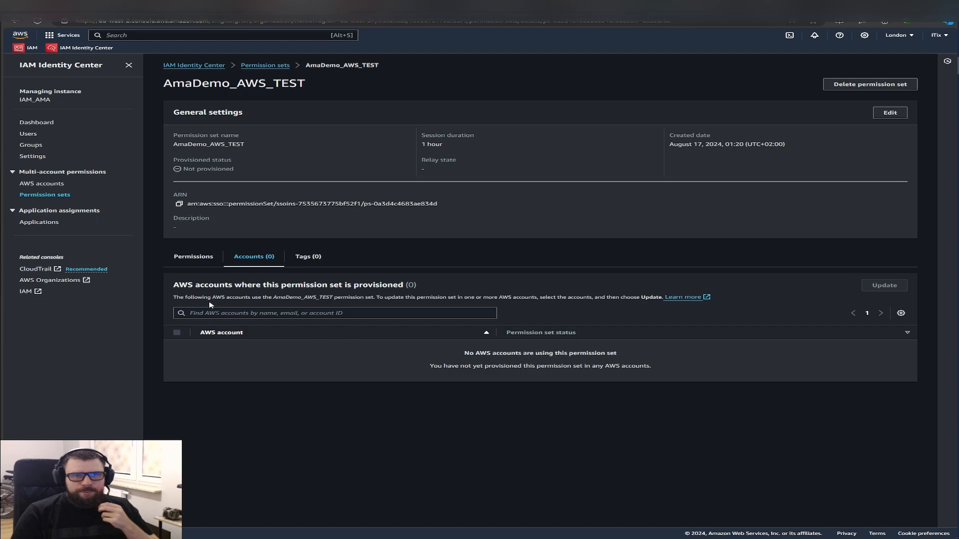
{"action": "left_click", "coordinate": [205, 260]}
{"action": "scroll", "coordinate": [657, 387], "scroll_direction": "down", "scroll_amount": 2}
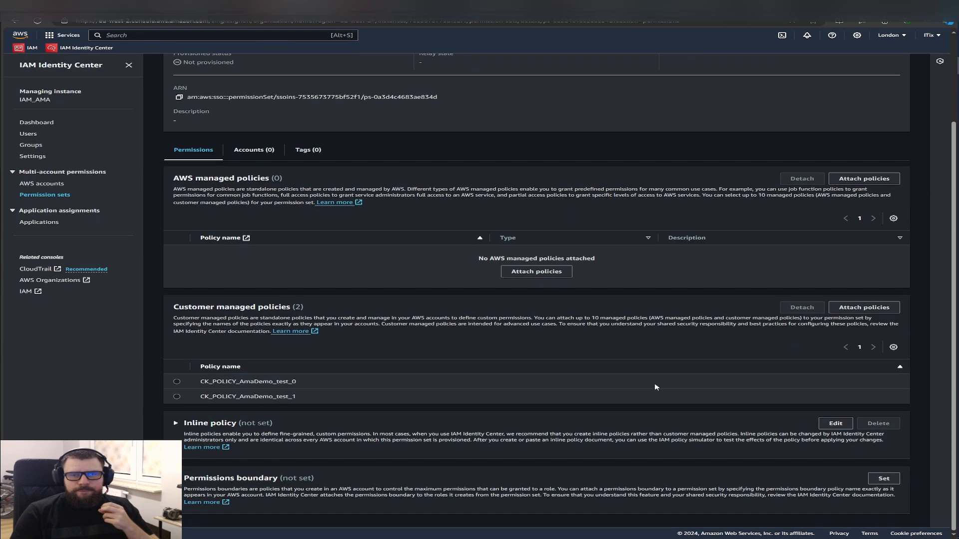
Step: Open the ITix AWS account, start assigning access, and select the demo user whose AdministratorAccess is being replaced
{"action": "scroll", "coordinate": [656, 388], "scroll_direction": "up", "scroll_amount": 2}
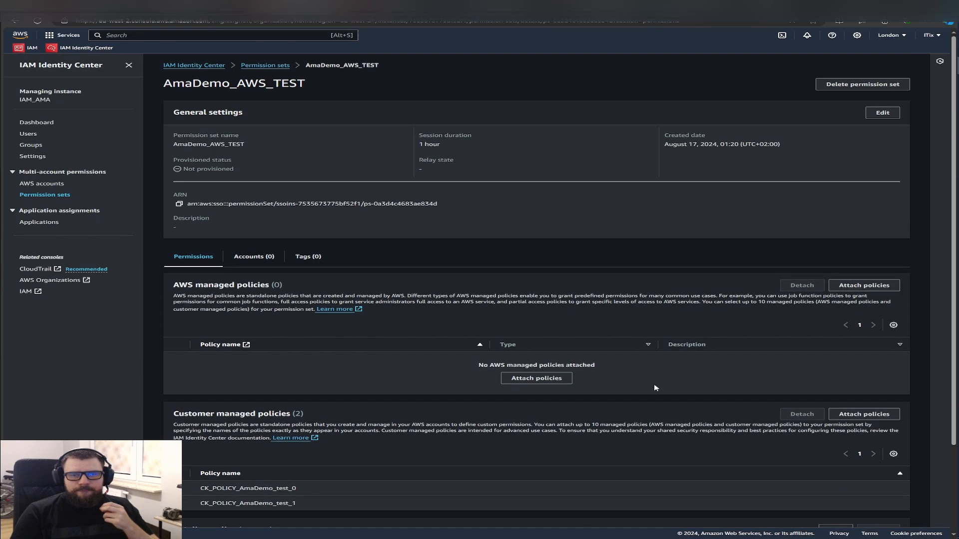
{"action": "left_click", "coordinate": [42, 183]}
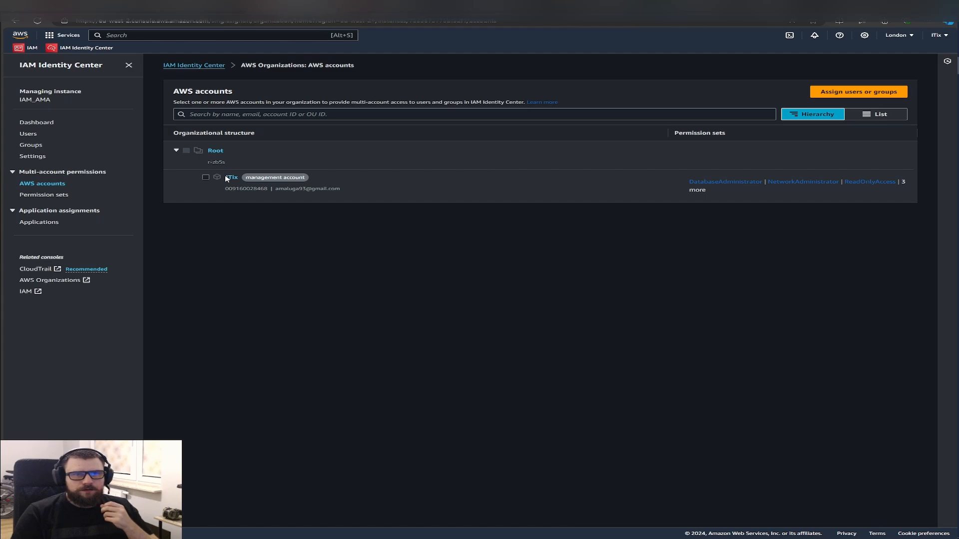
{"action": "left_click", "coordinate": [226, 179]}
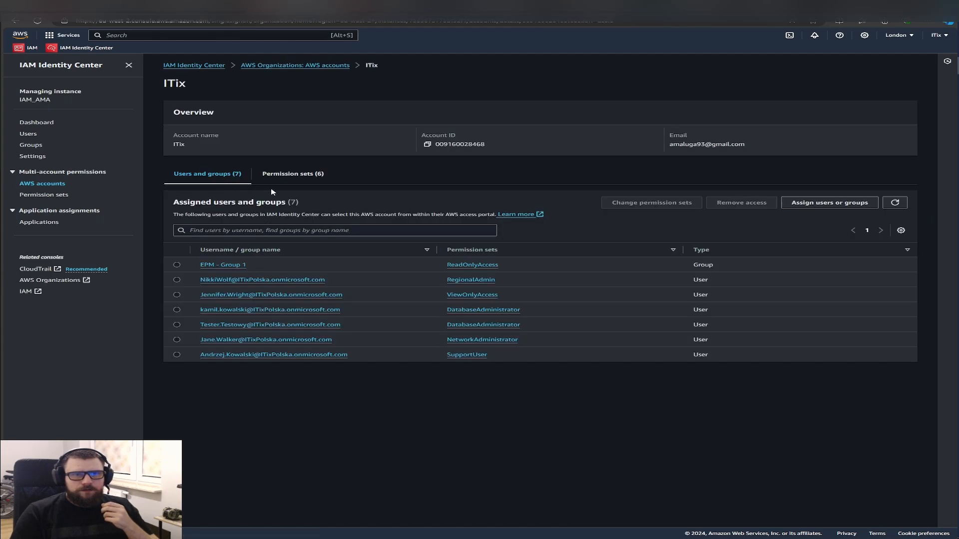
{"action": "left_click", "coordinate": [790, 205]}
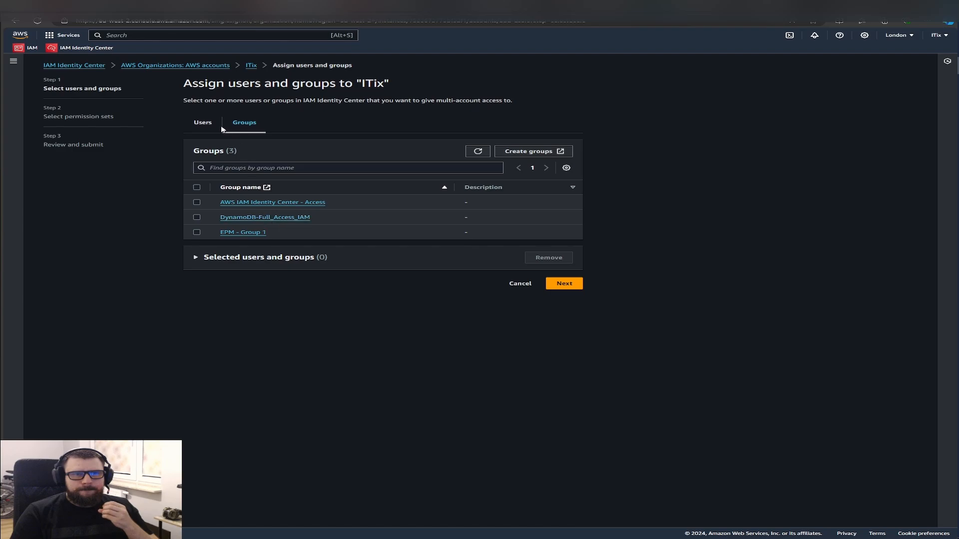
{"action": "left_click", "coordinate": [203, 122]}
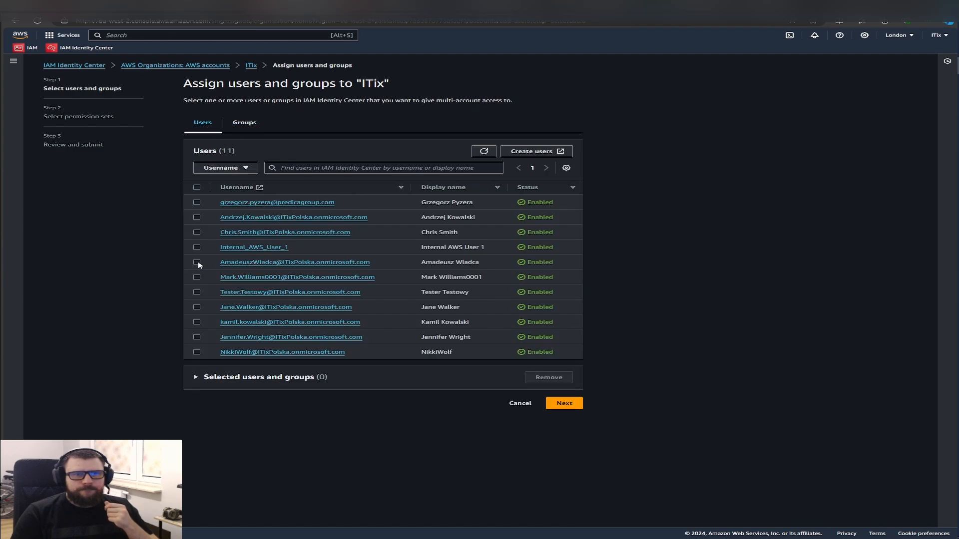
{"action": "left_click", "coordinate": [197, 263]}
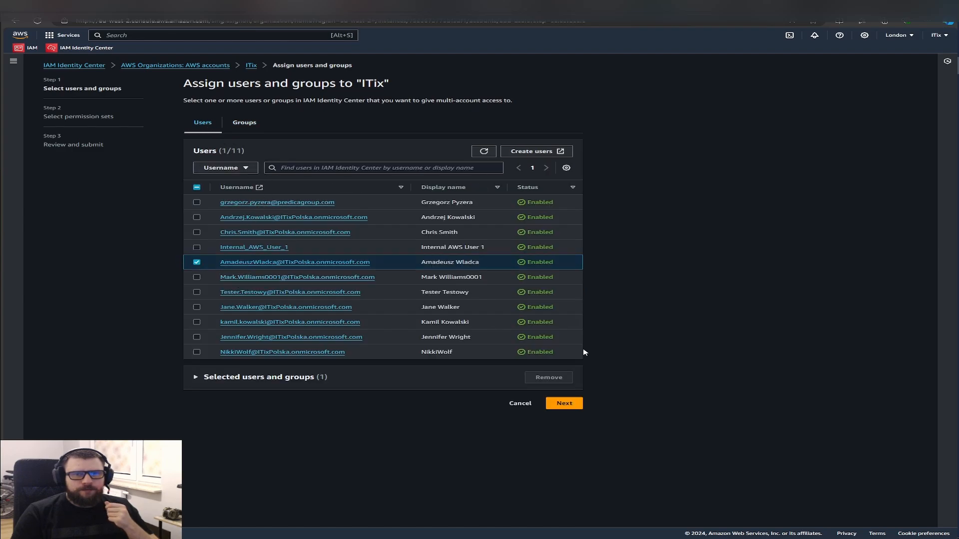
{"action": "left_click", "coordinate": [565, 404]}
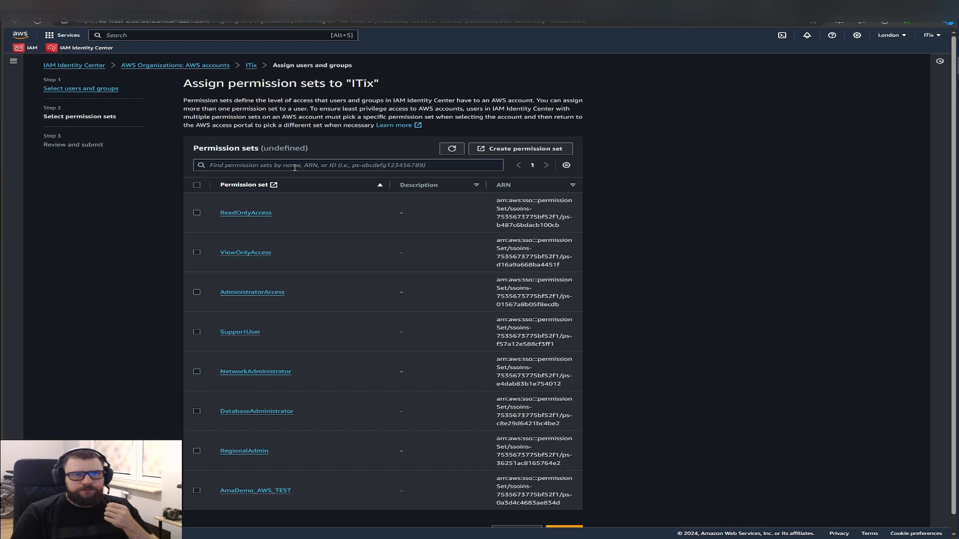
Step: Choose the AmaDemo_AWS_TEST permission set for the selected user and submit the assignment to ITix
{"action": "left_click", "coordinate": [297, 165]}
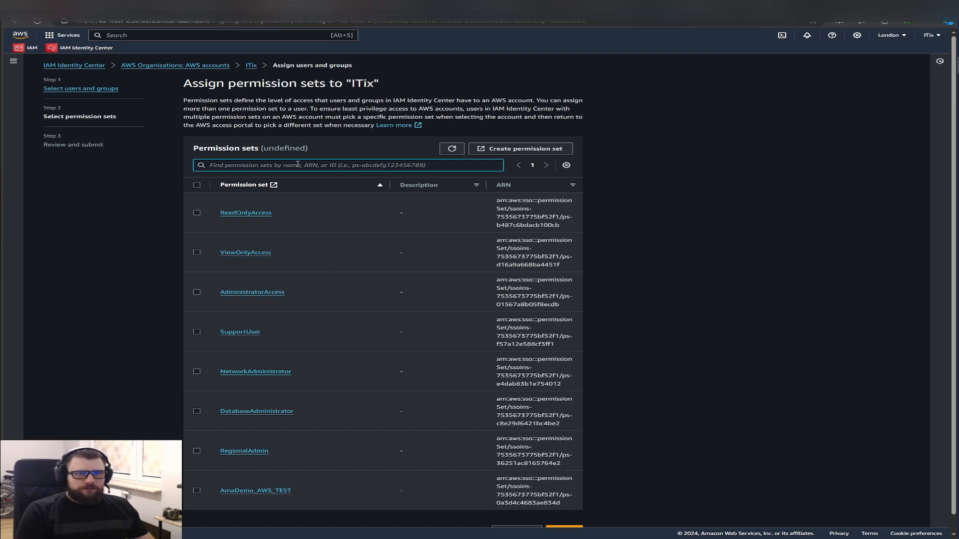
{"action": "left_click", "coordinate": [196, 490]}
{"action": "scroll", "coordinate": [435, 439], "scroll_direction": "down", "scroll_amount": 1}
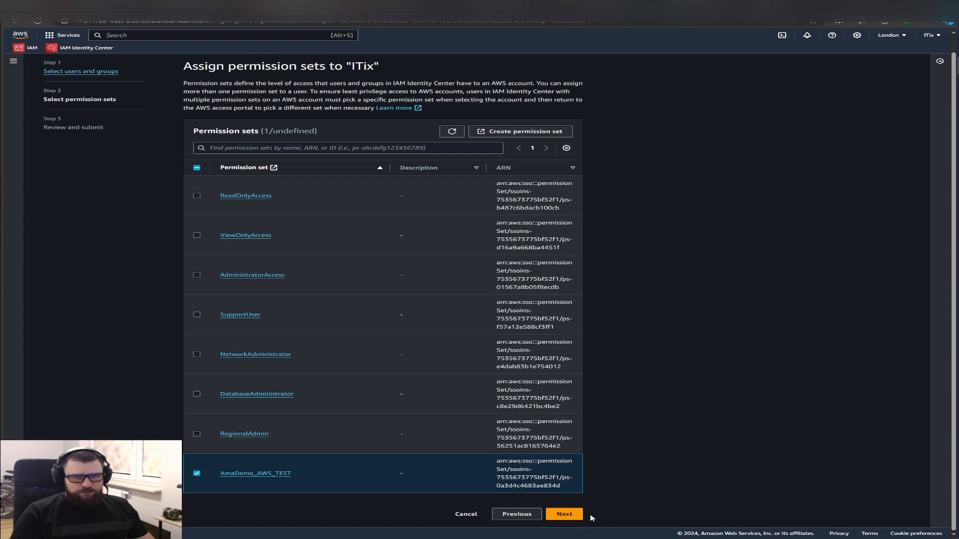
{"action": "left_click", "coordinate": [580, 514]}
{"action": "left_click", "coordinate": [570, 333]}
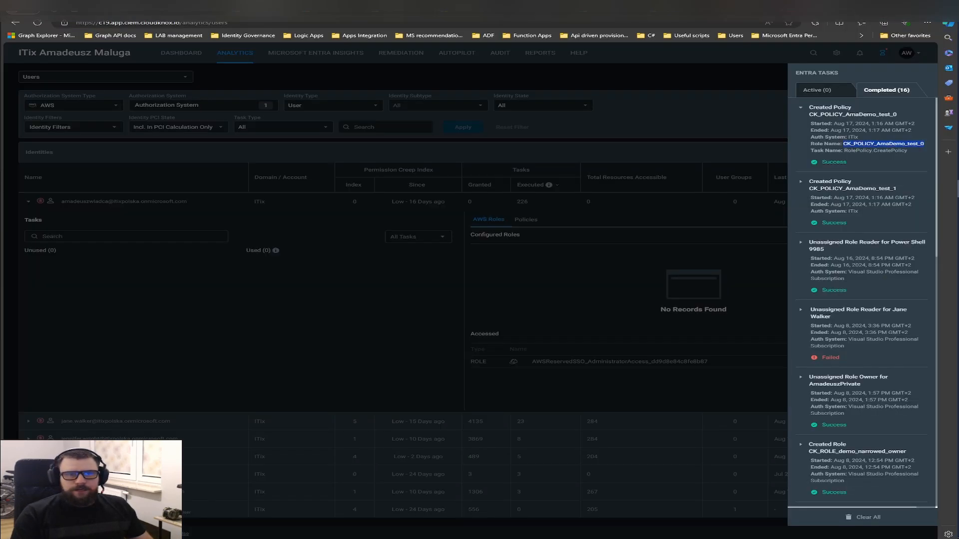
Step: Close the Entra tasks list, reload the user's existing AdministratorAccess console session, and test its access to IAM Identity Center and IAM
{"action": "left_click", "coordinate": [392, 288]}
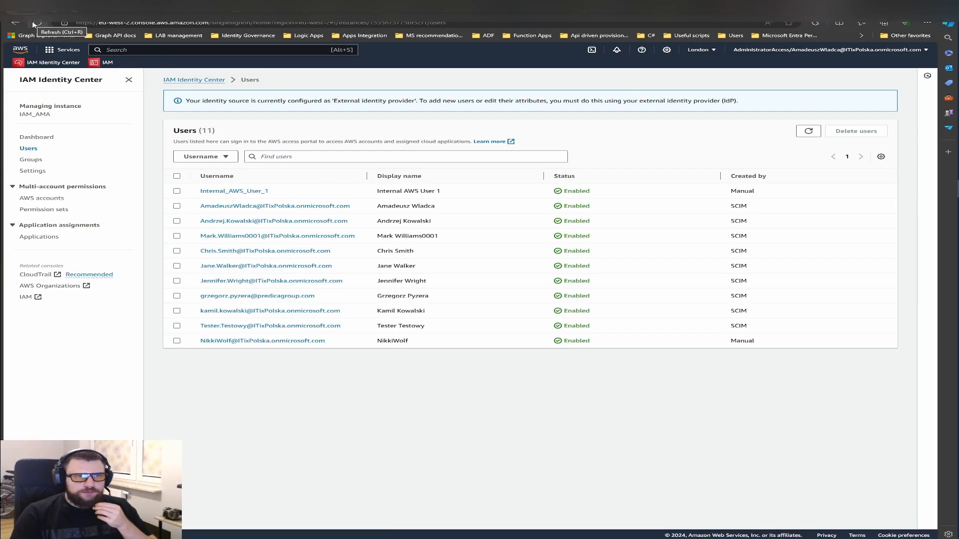
{"action": "left_click", "coordinate": [34, 24]}
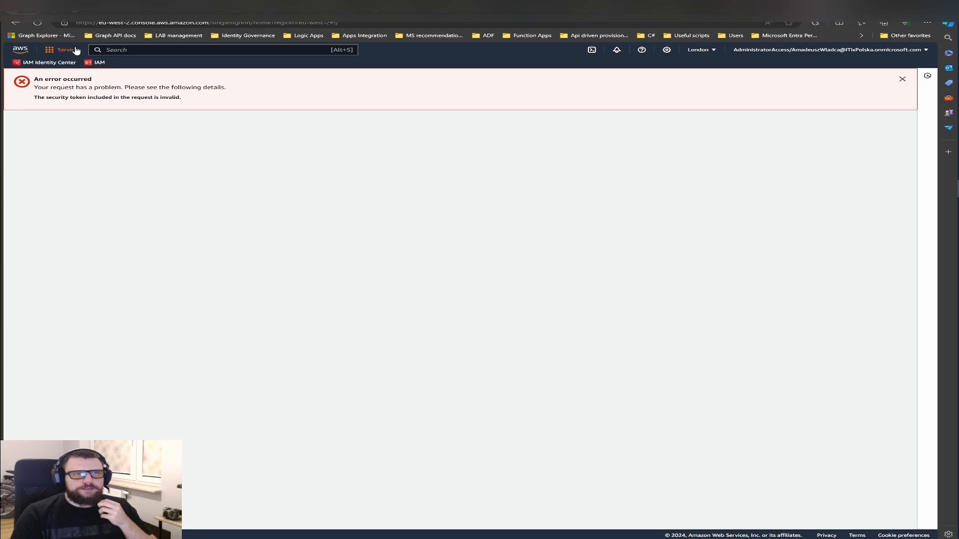
{"action": "left_click", "coordinate": [73, 64]}
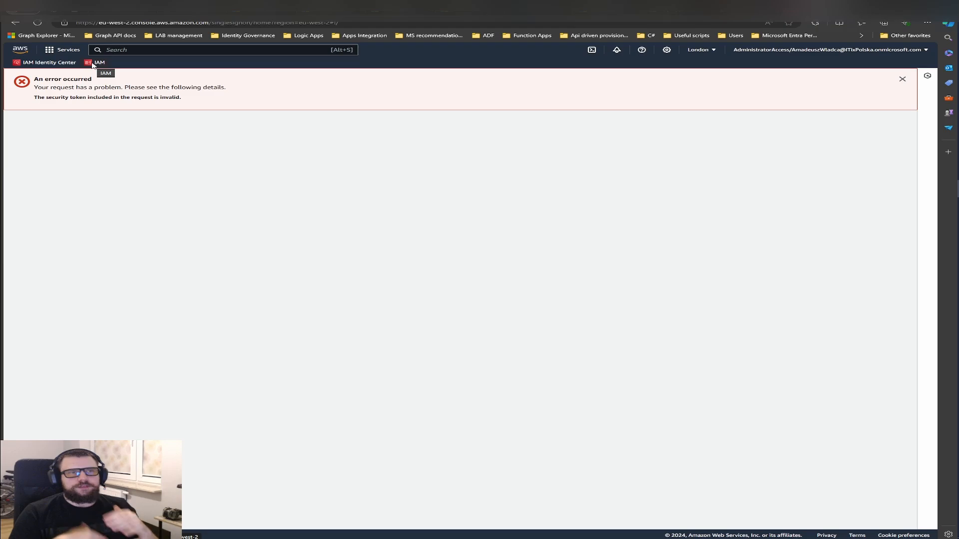
{"action": "left_click", "coordinate": [93, 65]}
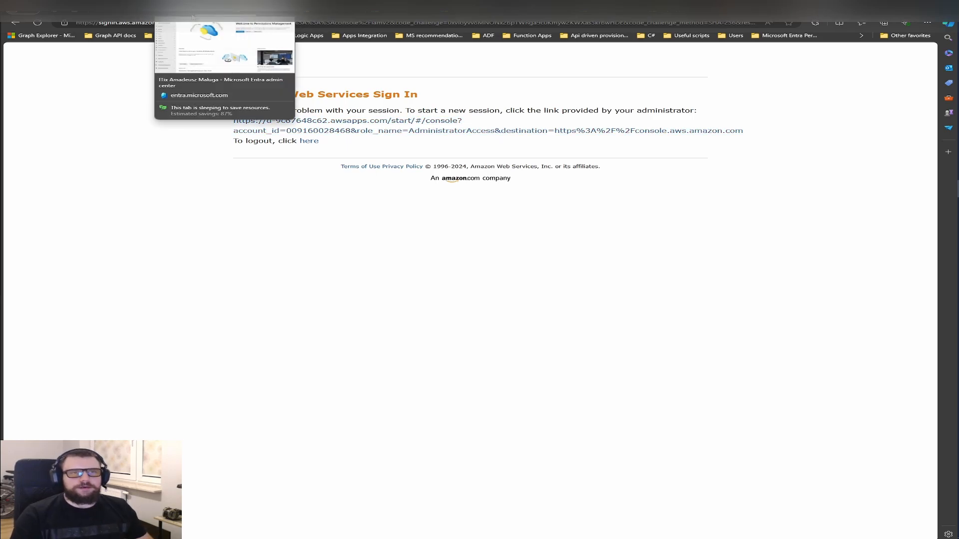
Step: Launch AWS IAM Identity Center from My Apps and sign in to the ITix account with AmaDemo_AWS_TEST
{"action": "left_click", "coordinate": [193, 17]}
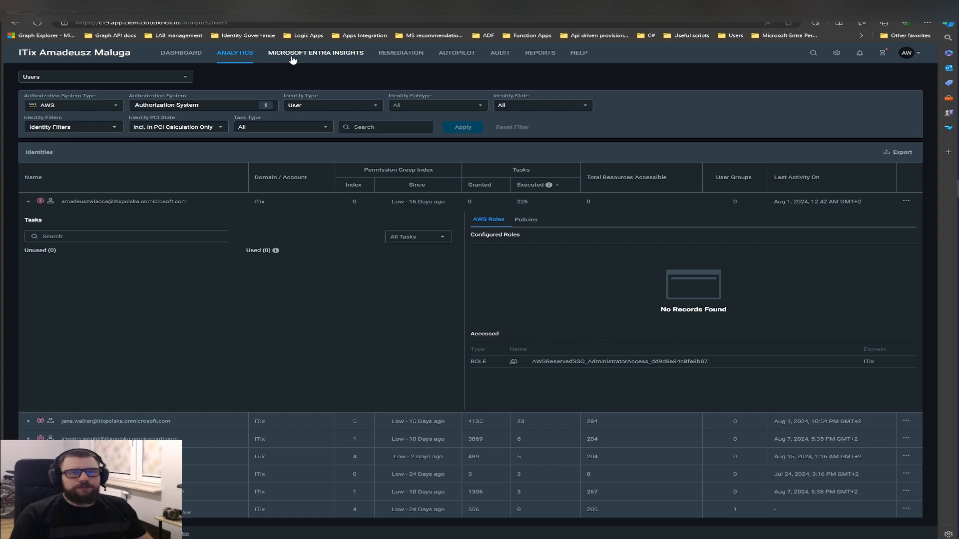
{"action": "left_click", "coordinate": [474, 15]}
{"action": "left_click", "coordinate": [489, 11]}
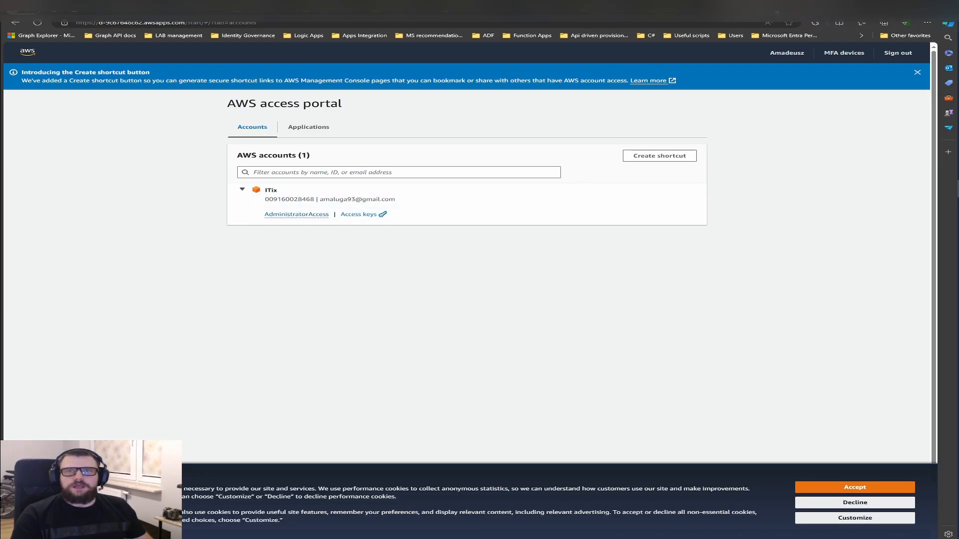
{"action": "left_click", "coordinate": [485, 12]}
{"action": "left_click", "coordinate": [470, 12]}
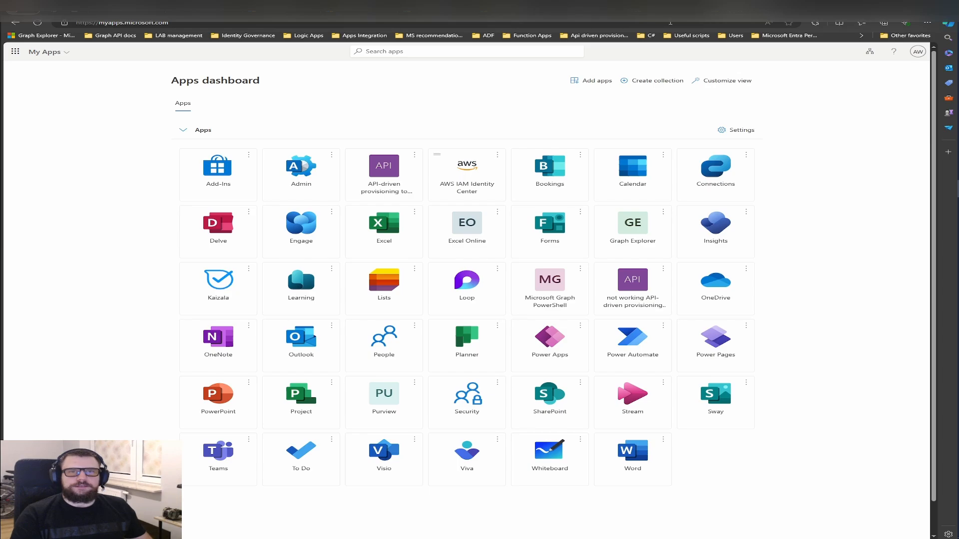
{"action": "left_click", "coordinate": [487, 184]}
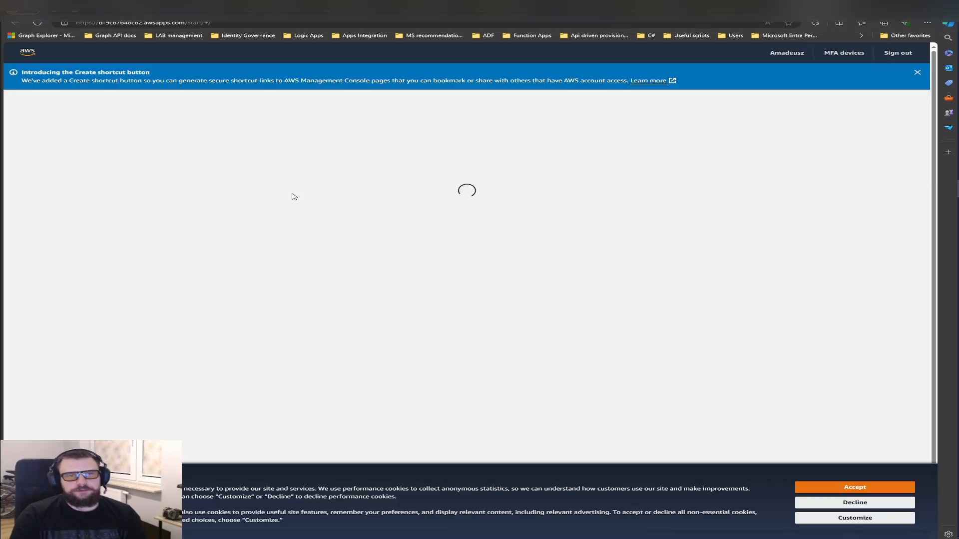
{"action": "left_click", "coordinate": [290, 196]}
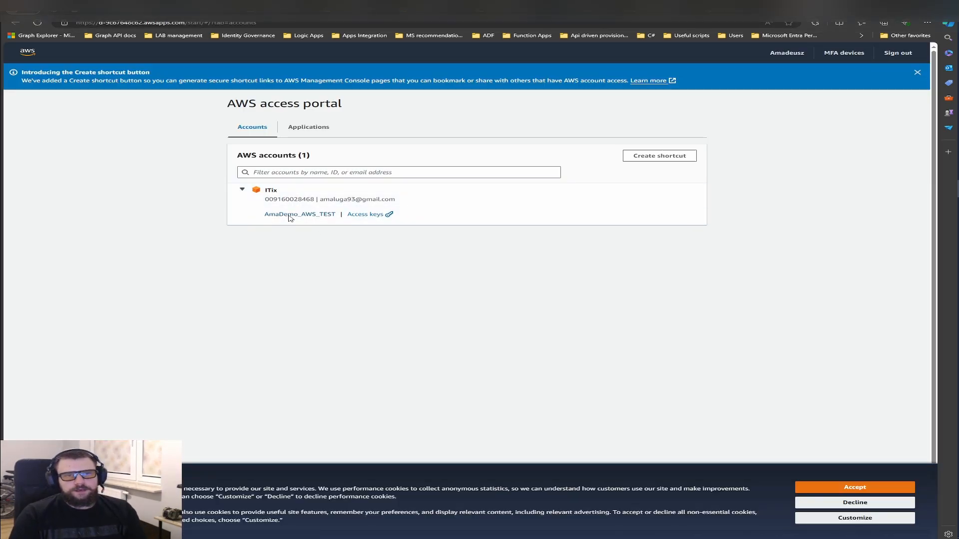
{"action": "left_click", "coordinate": [290, 215]}
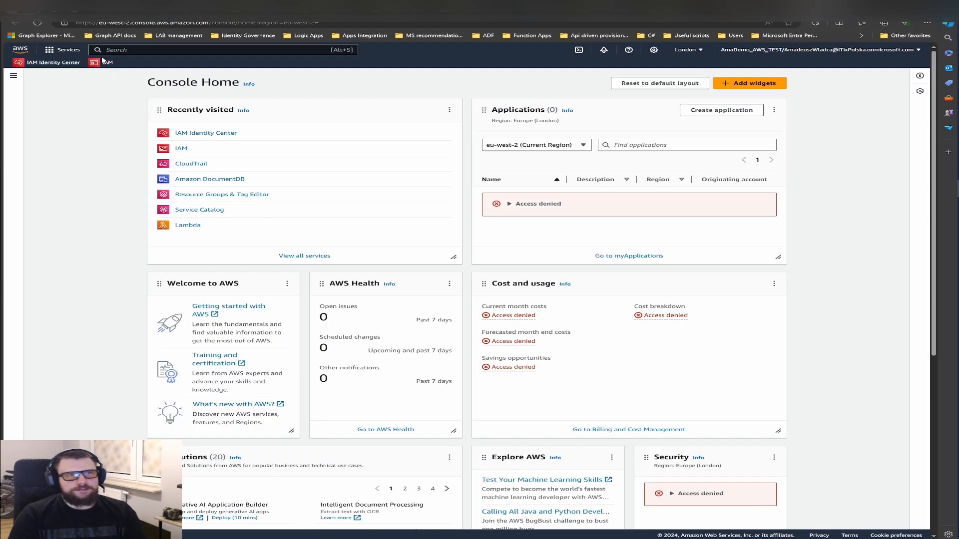
Step: Test the new role's access to IAM Identity Center and the IAM dashboard
{"action": "left_click", "coordinate": [57, 62]}
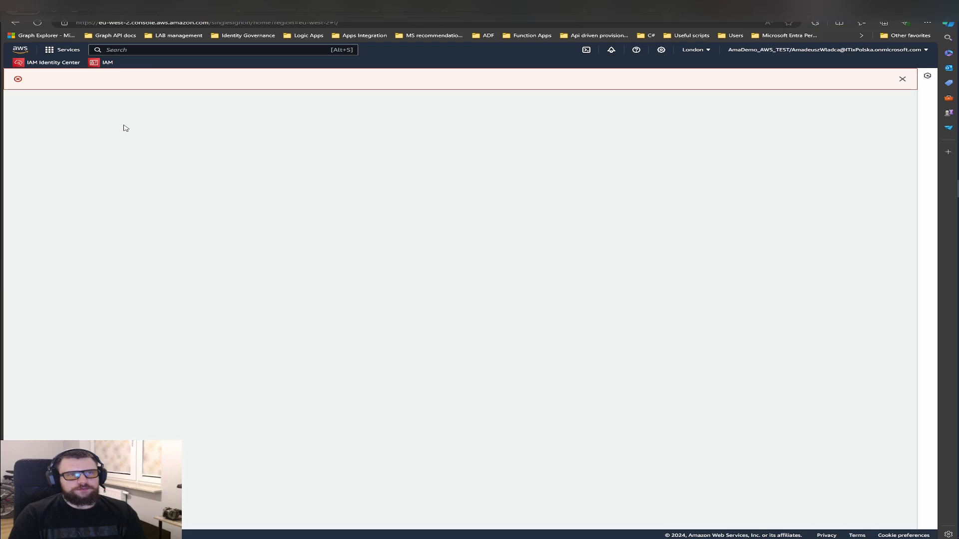
{"action": "left_click", "coordinate": [107, 62]}
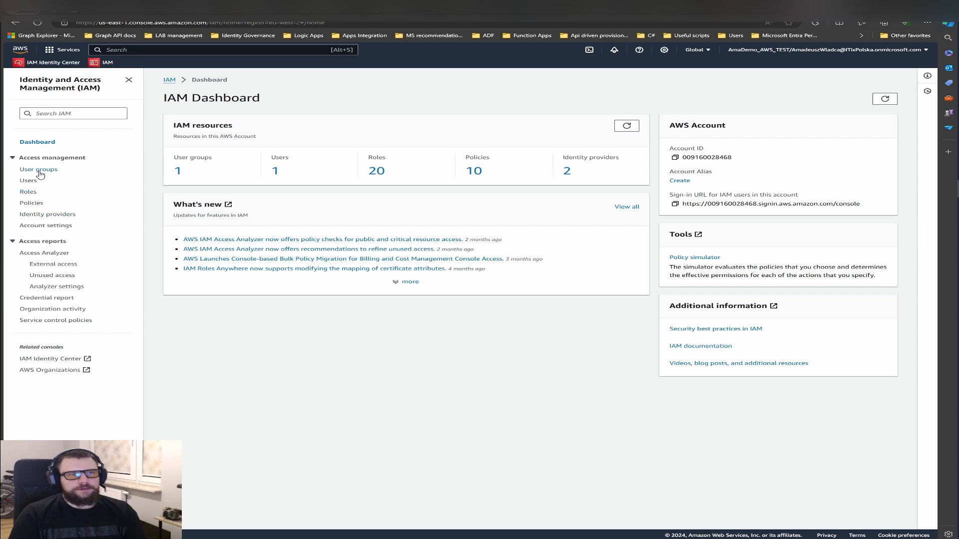
{"action": "left_click", "coordinate": [44, 63]}
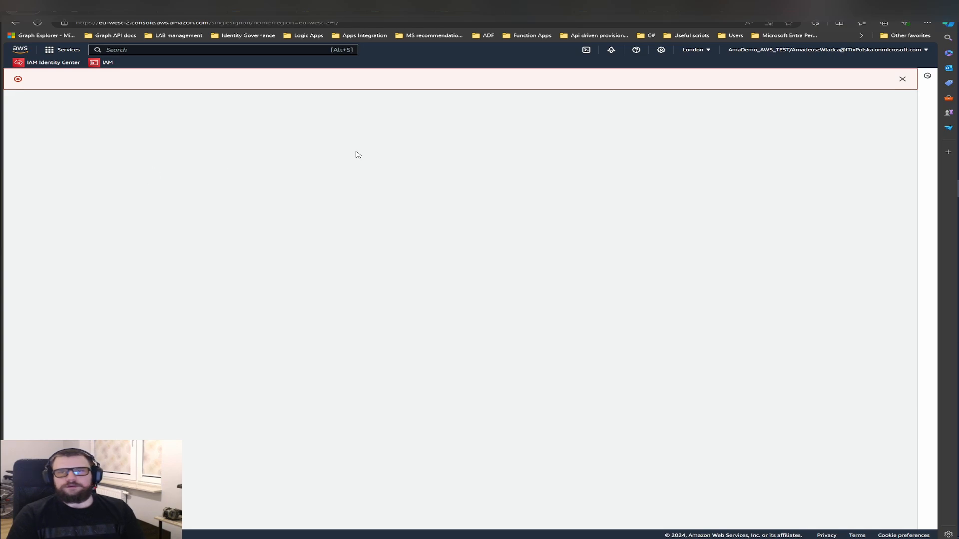
Step: Check the role held by mi-p-aa_gh_sourcecontrol in Permissions Management, and filter the Azure analytics to the Managed Identity type
{"action": "mouse_move", "coordinate": [958, 171]}
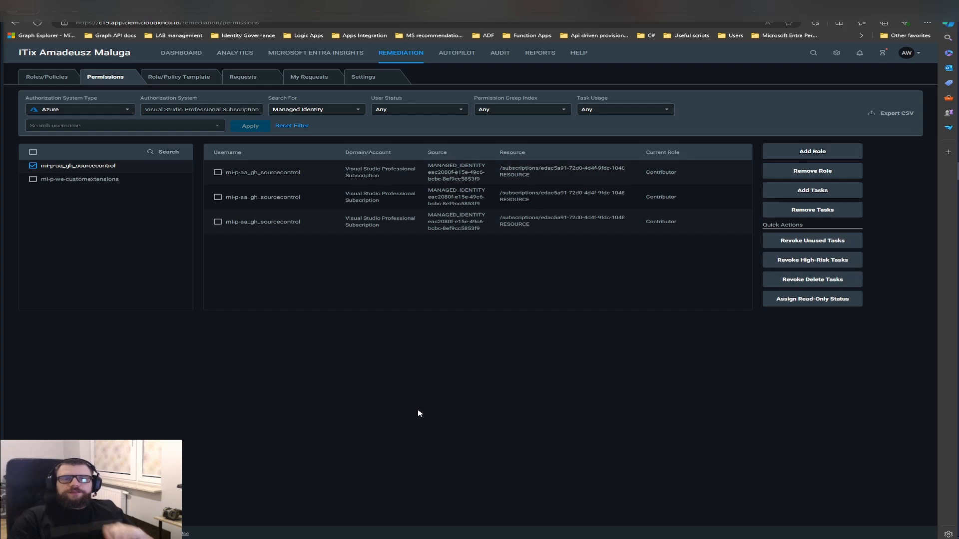
{"action": "double_click", "coordinate": [674, 174]}
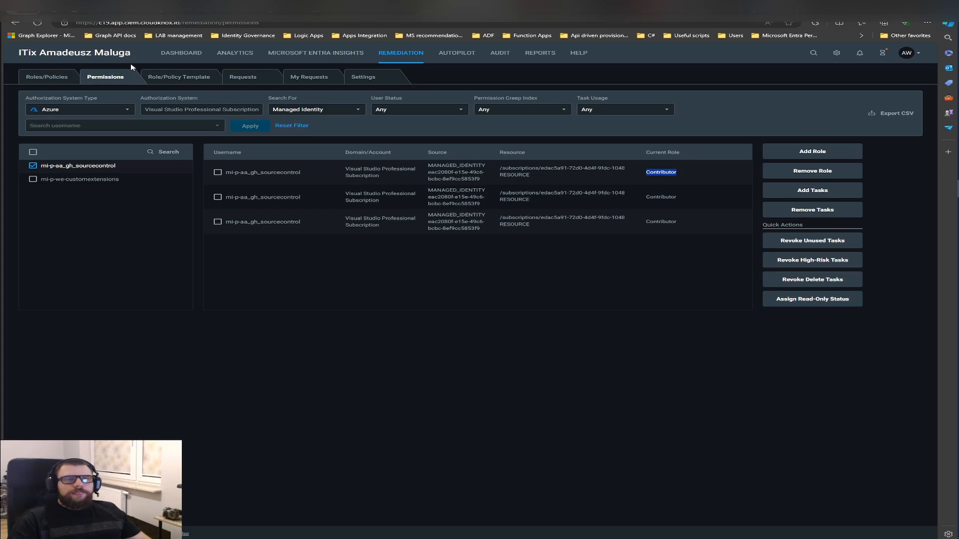
{"action": "left_click", "coordinate": [249, 55]}
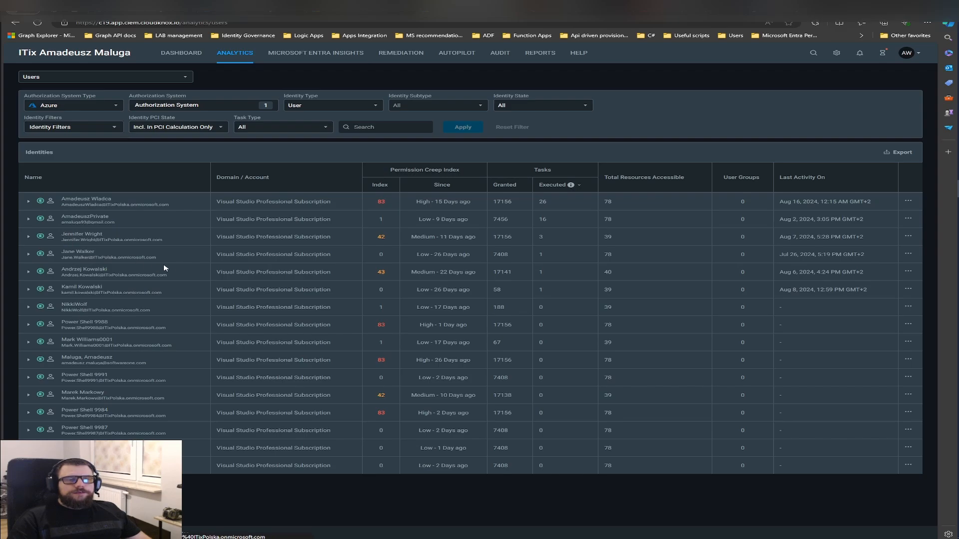
{"action": "left_click", "coordinate": [312, 106]}
{"action": "left_click", "coordinate": [320, 148]}
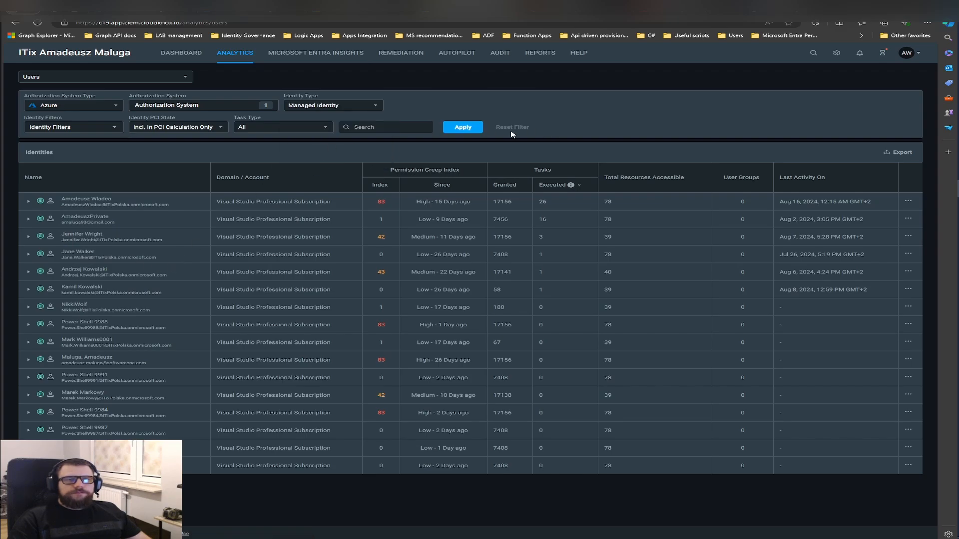
{"action": "left_click", "coordinate": [462, 126]}
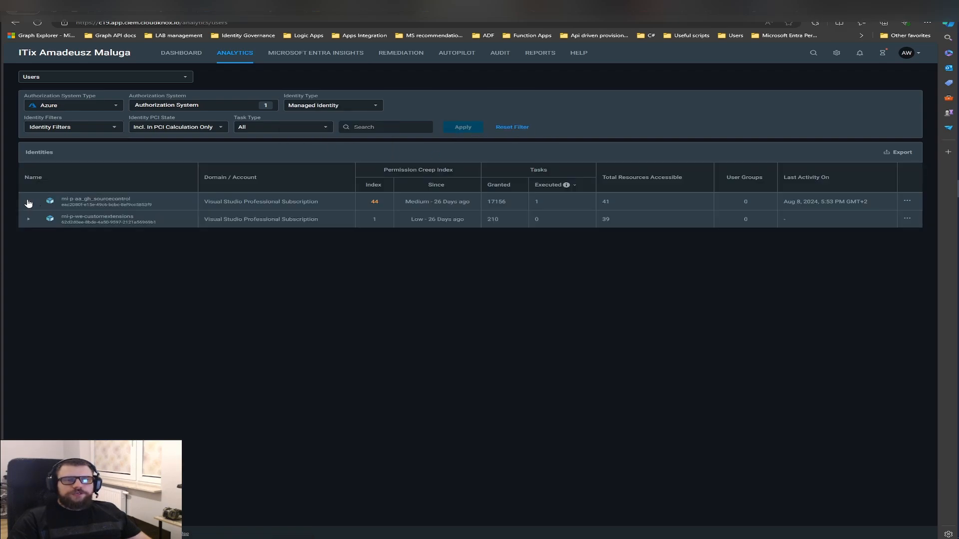
Step: Expand mi-p-aa_gh_sourcecontrol and its used Microsoft.Automation tasks, and examine which task the identity has executed
{"action": "left_click", "coordinate": [29, 203]}
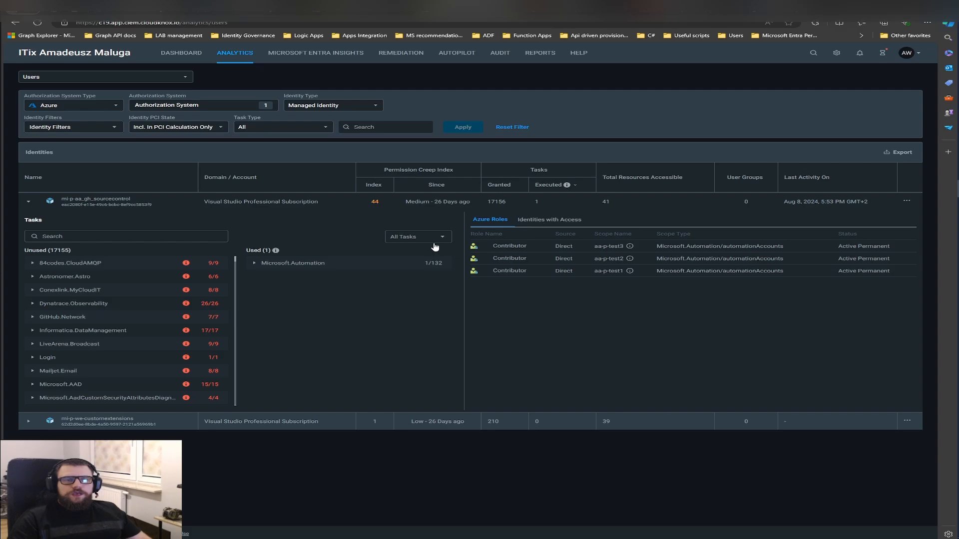
{"action": "left_click", "coordinate": [255, 263]}
{"action": "left_click_drag", "start_coordinate": [372, 278], "coordinate": [257, 277]}
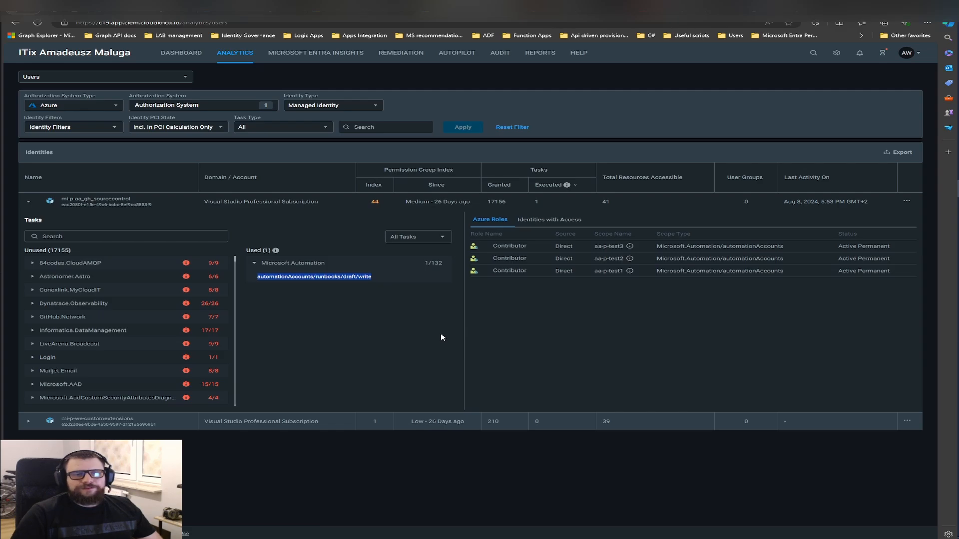
{"action": "left_click", "coordinate": [378, 277]}
{"action": "left_click_drag", "start_coordinate": [392, 278], "coordinate": [247, 279]}
{"action": "left_click", "coordinate": [310, 279]}
{"action": "left_click", "coordinate": [385, 279]}
{"action": "left_click_drag", "start_coordinate": [385, 279], "coordinate": [321, 283]}
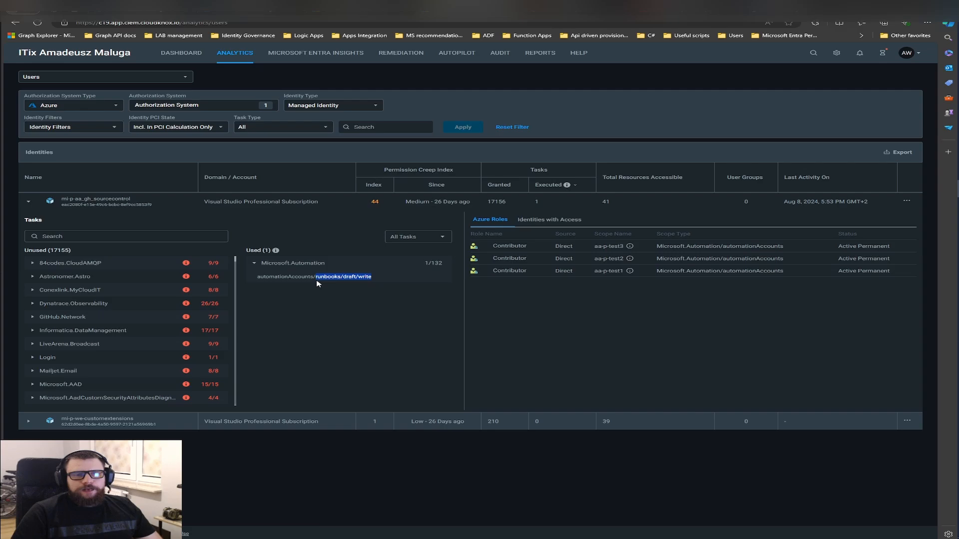
{"action": "left_click", "coordinate": [397, 280]}
{"action": "left_click_drag", "start_coordinate": [397, 279], "coordinate": [317, 283]}
{"action": "left_click", "coordinate": [391, 280]}
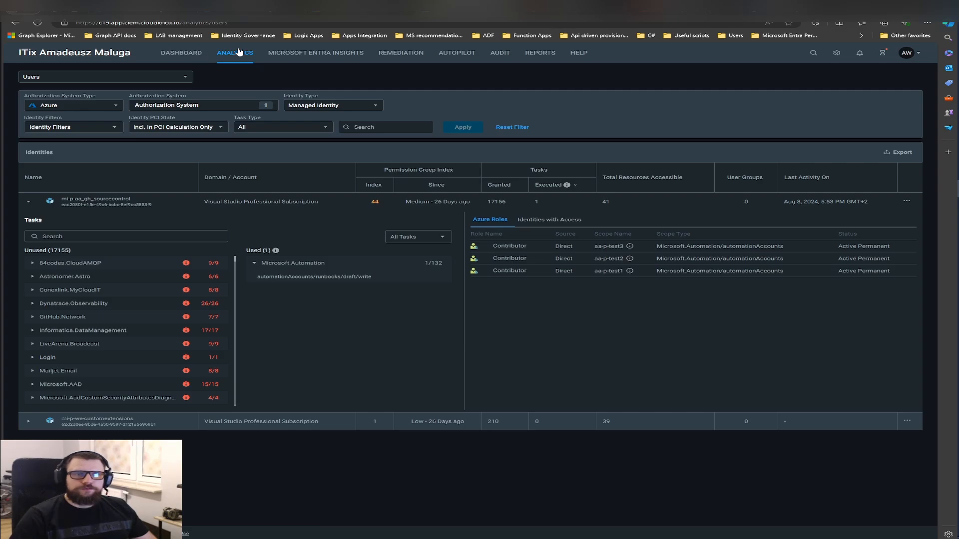
Step: Draft an Azure role named asdf from the first listed user's activity over the last 90 days, and proceed to its preview
{"action": "left_click", "coordinate": [383, 55]}
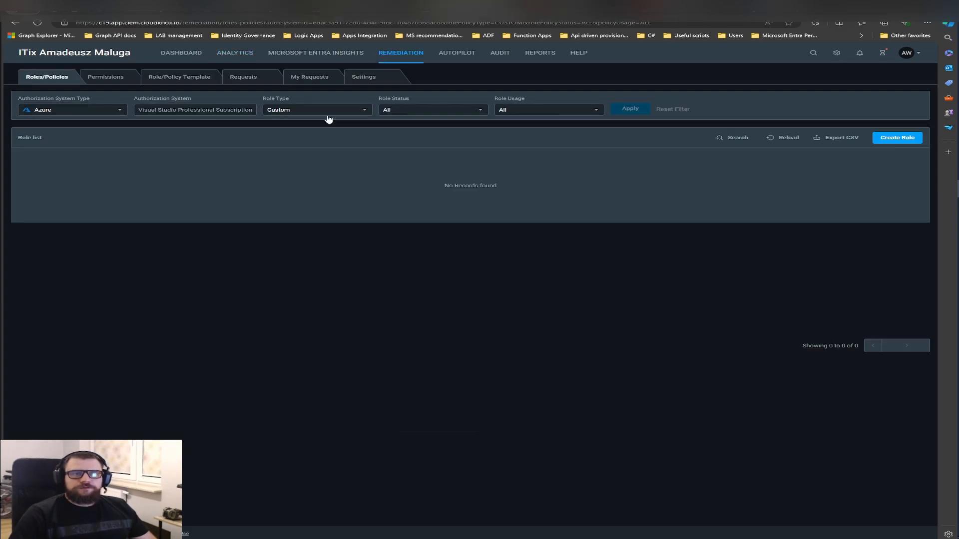
{"action": "left_click", "coordinate": [897, 138]}
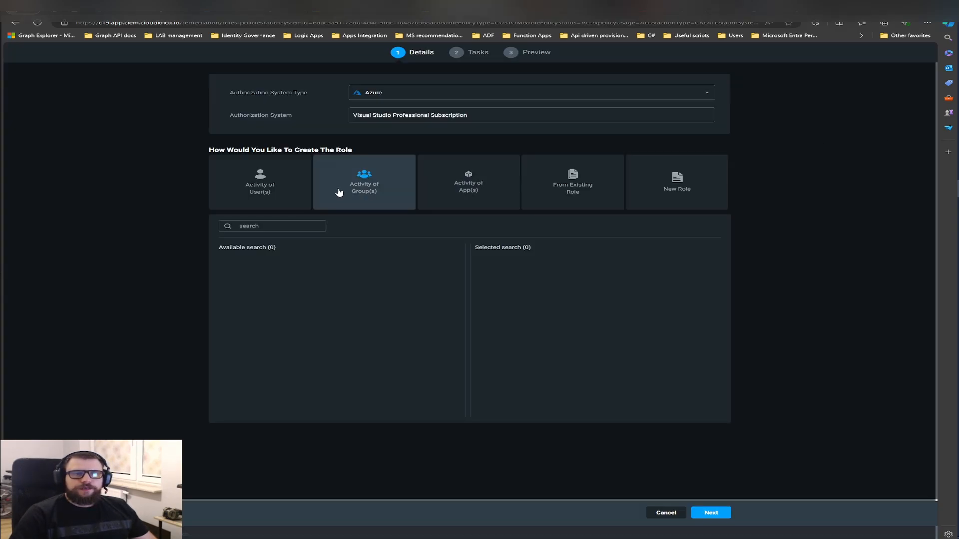
{"action": "left_click", "coordinate": [474, 194]}
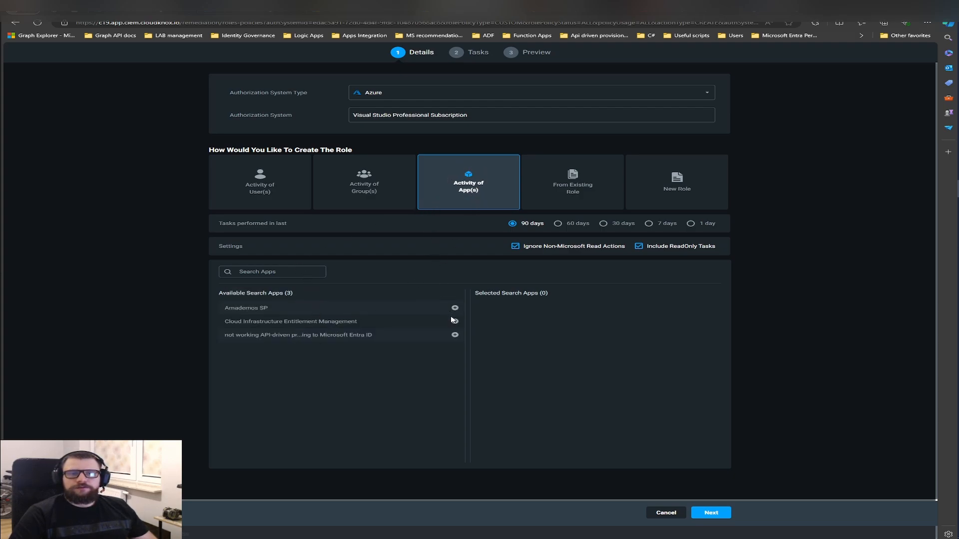
{"action": "left_click", "coordinate": [289, 192]}
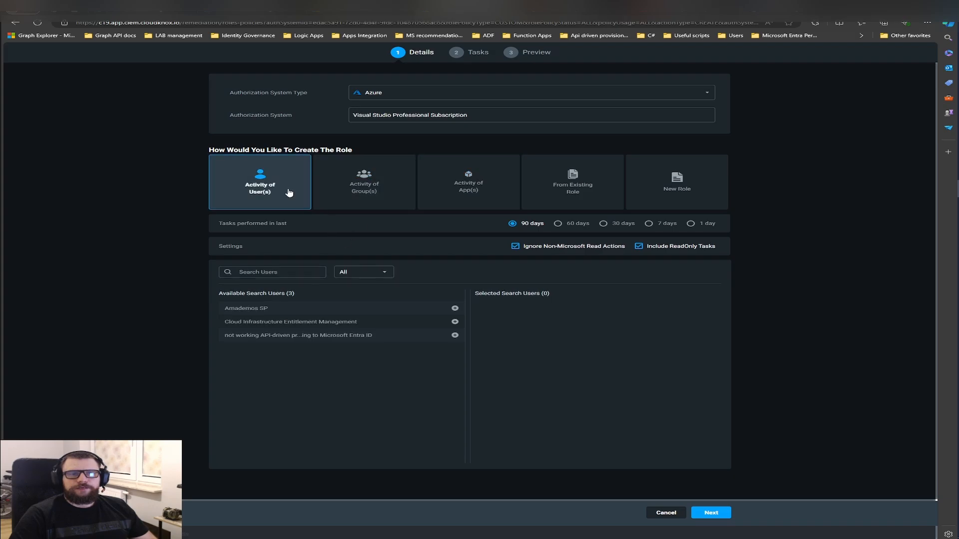
{"action": "left_click", "coordinate": [453, 309]}
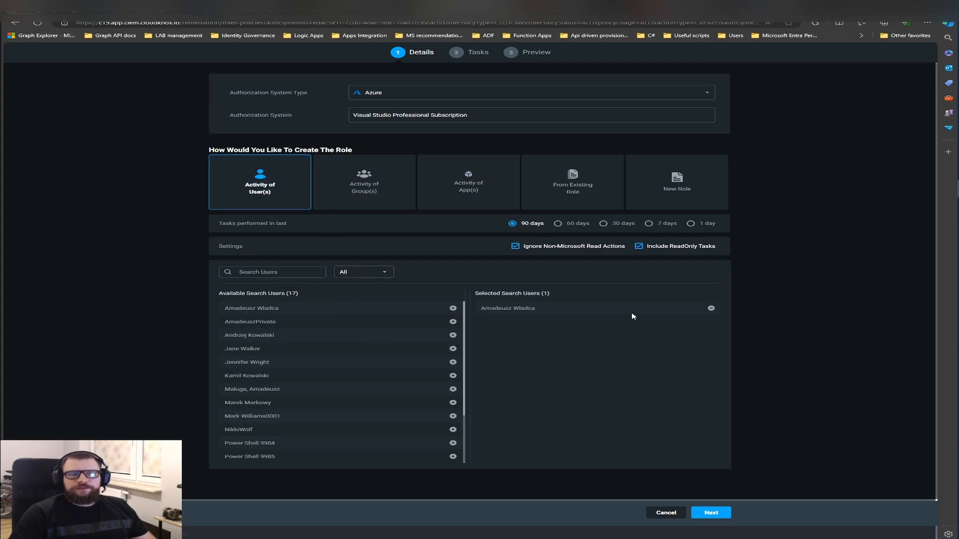
{"action": "left_click", "coordinate": [728, 516]}
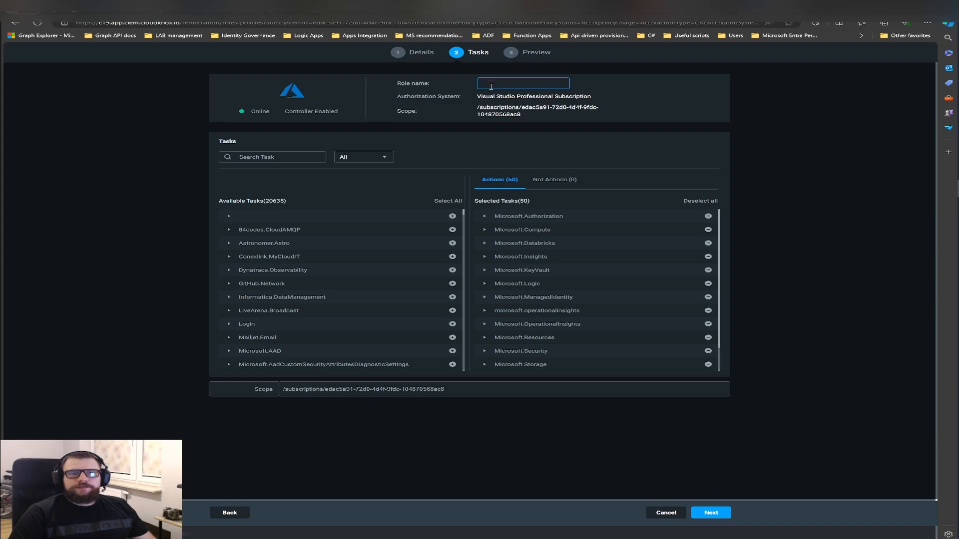
{"action": "type", "text": "asdf"}
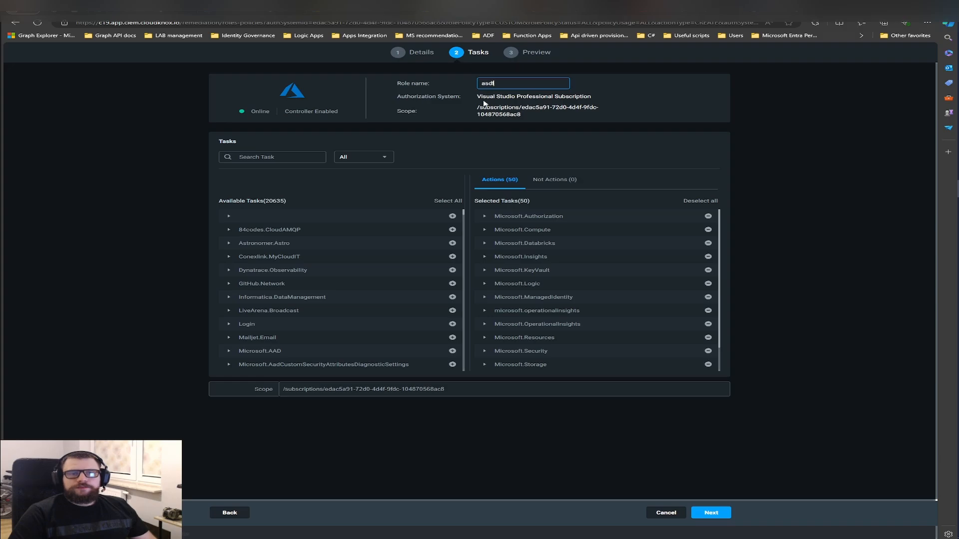
{"action": "left_click", "coordinate": [712, 513]}
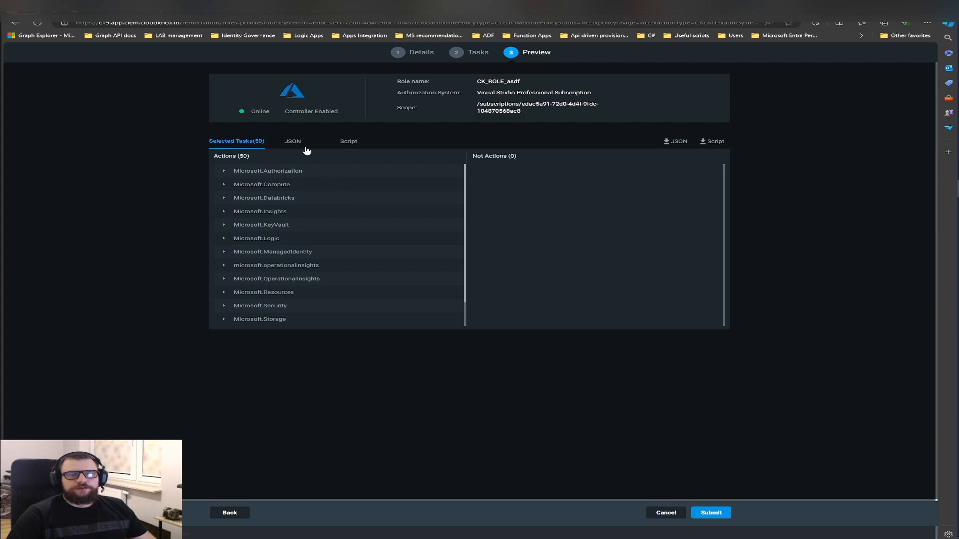
Step: Examine the drafted role's JSON definition, from its list of actions down to its assignable scopes
{"action": "left_click", "coordinate": [300, 145]}
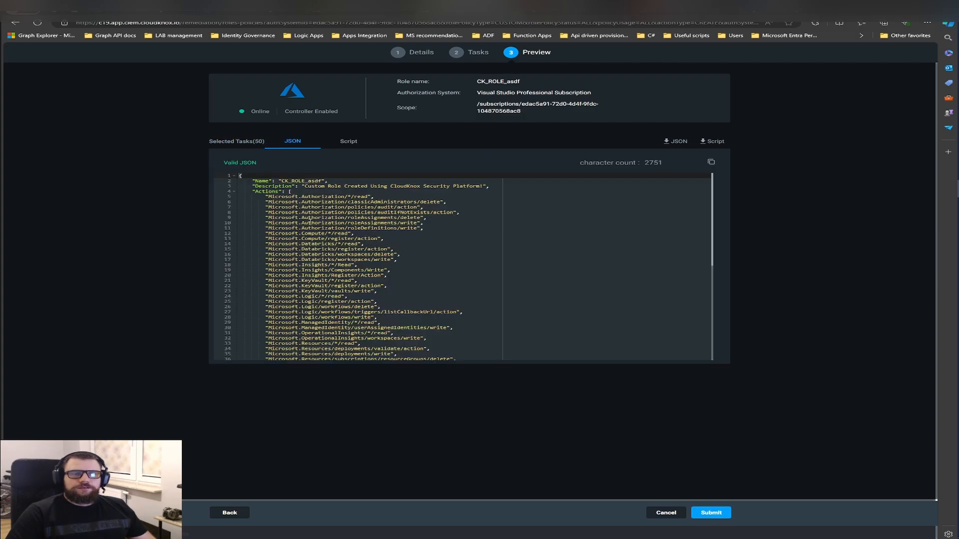
{"action": "left_click_drag", "start_coordinate": [218, 148], "coordinate": [219, 151]}
{"action": "scroll", "coordinate": [324, 255], "scroll_direction": "down", "scroll_amount": 5}
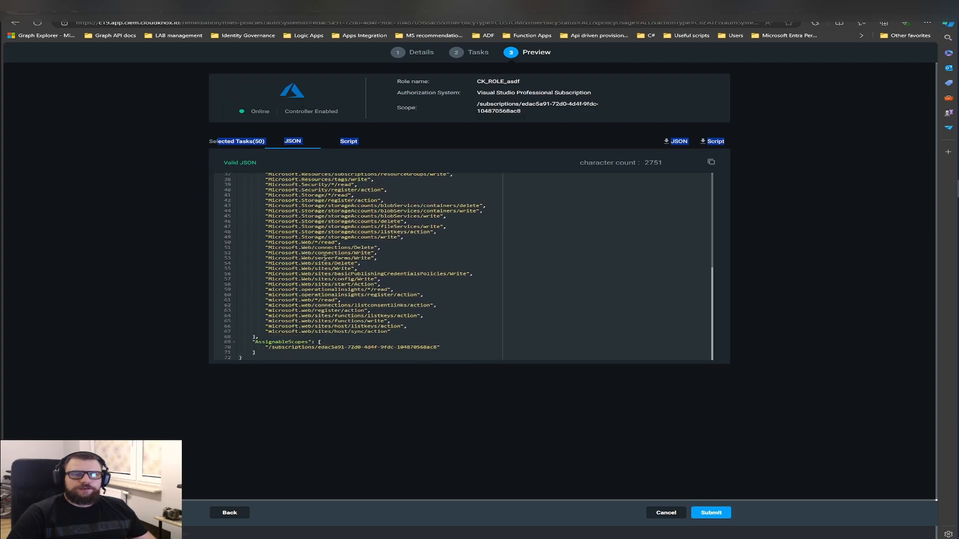
{"action": "scroll", "coordinate": [325, 261], "scroll_direction": "up", "scroll_amount": 5}
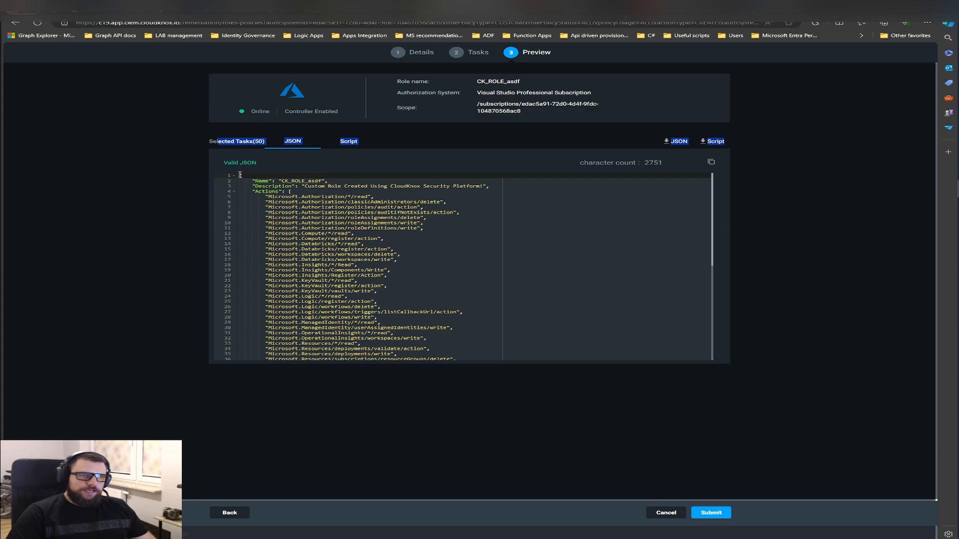
{"action": "left_click", "coordinate": [246, 142]}
{"action": "left_click", "coordinate": [294, 144]}
{"action": "left_click_drag", "start_coordinate": [241, 176], "coordinate": [354, 377]}
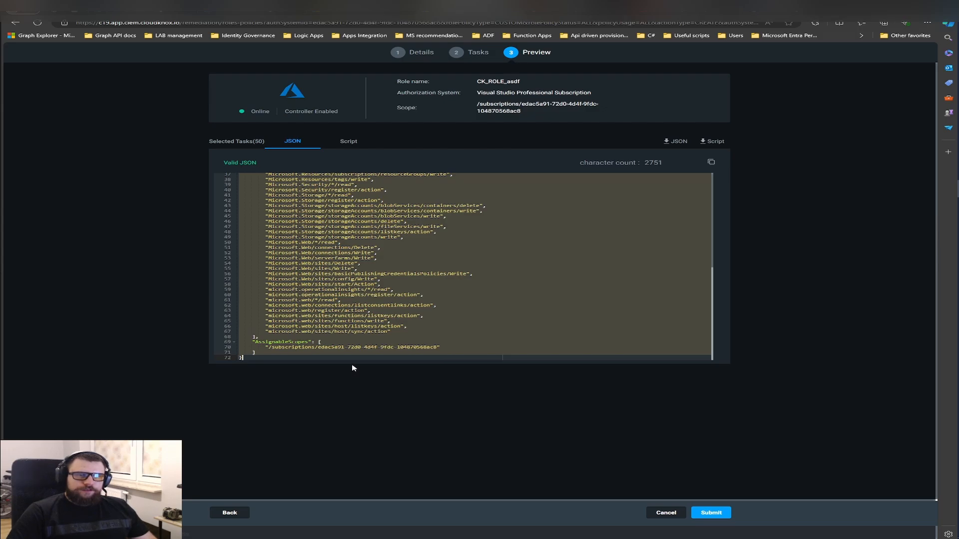
{"action": "scroll", "coordinate": [352, 349], "scroll_direction": "up", "scroll_amount": 5}
{"action": "left_click_drag", "start_coordinate": [353, 368], "coordinate": [350, 333]}
{"action": "left_click", "coordinate": [315, 207]}
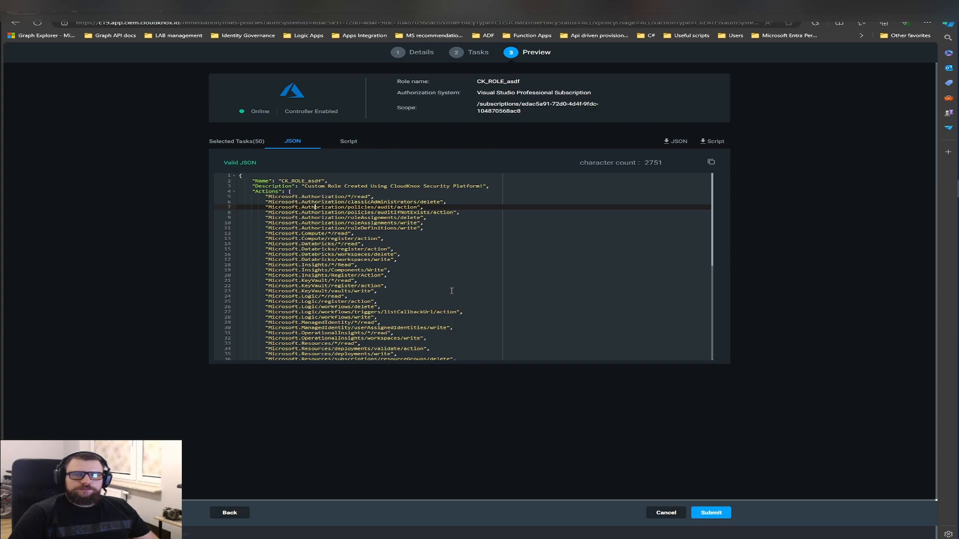
Step: Switch to Visual Studio Code and collapse the aa-gh-source-control folder and the list of open editors
{"action": "key", "text": "alt+Tab"}
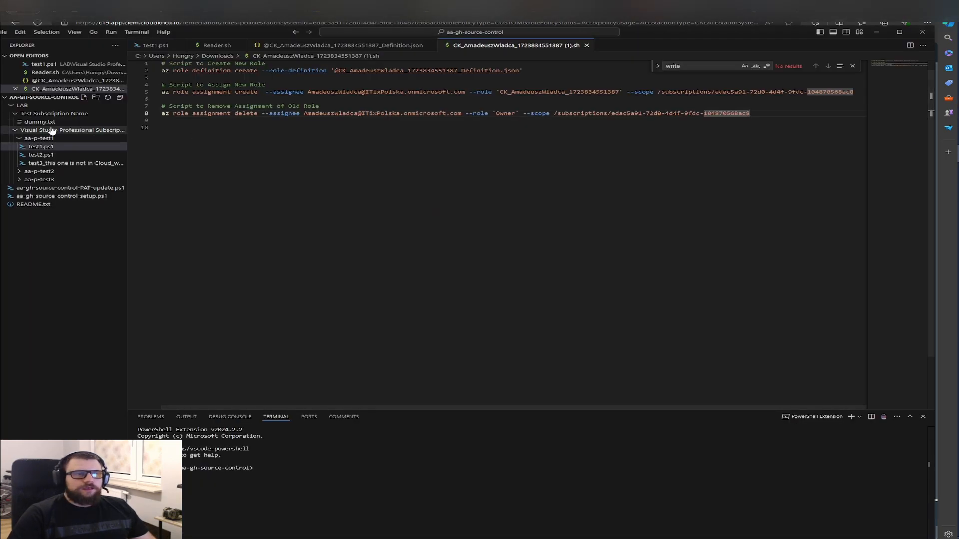
{"action": "left_click", "coordinate": [35, 97]}
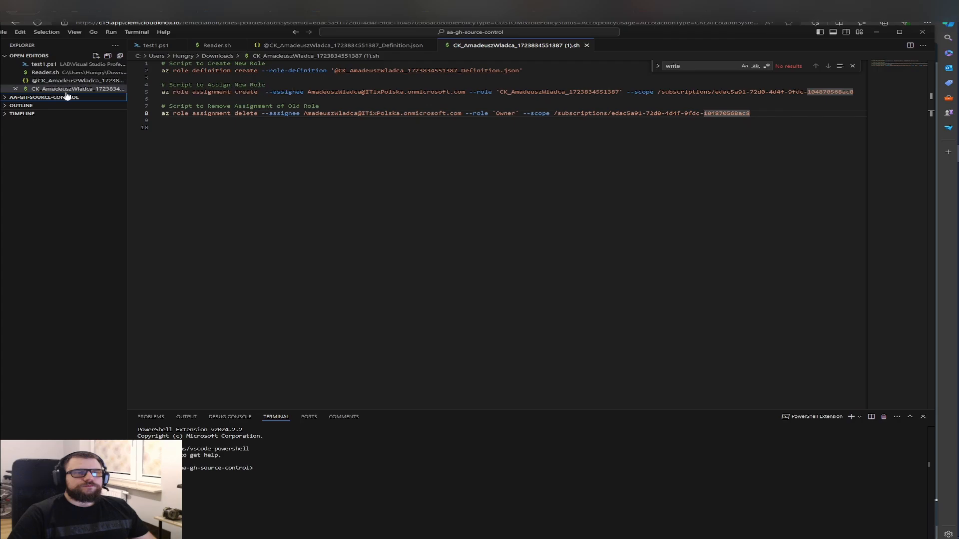
{"action": "left_click", "coordinate": [20, 56]}
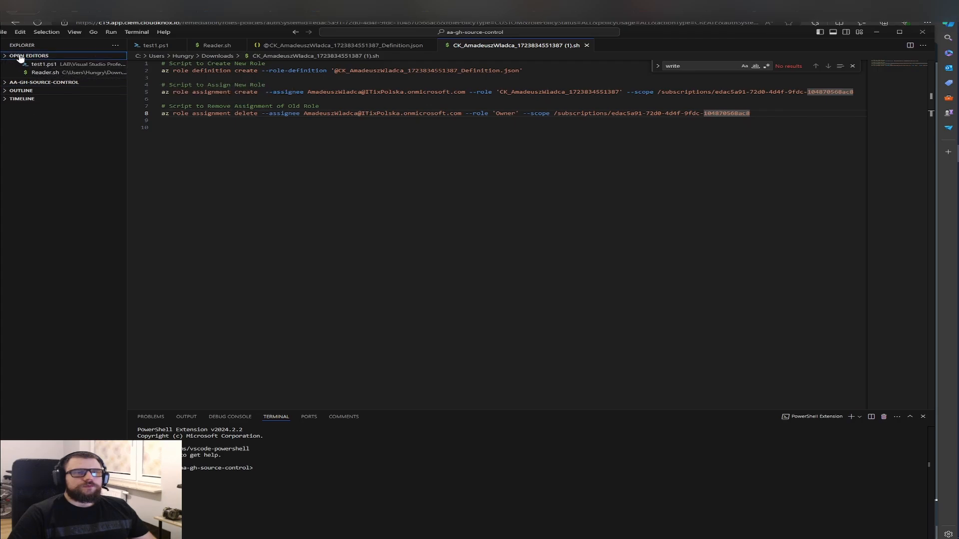
Step: Reposition the Visual Studio Code window and maximise it, keeping the aa-gh-source-control folder collapsed
{"action": "left_click_drag", "start_coordinate": [666, 33], "coordinate": [151, 97]}
{"action": "right_click", "coordinate": [957, 137]}
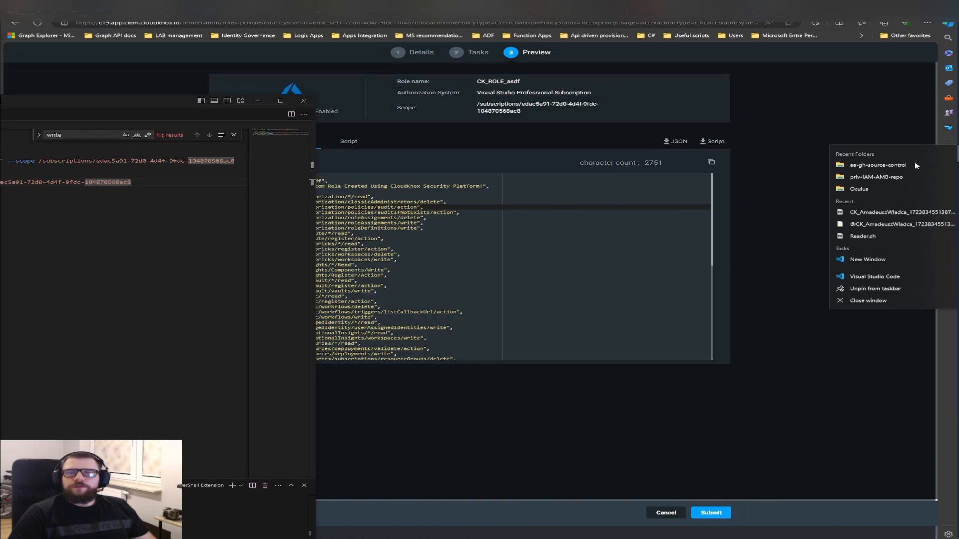
{"action": "left_click", "coordinate": [217, 123]}
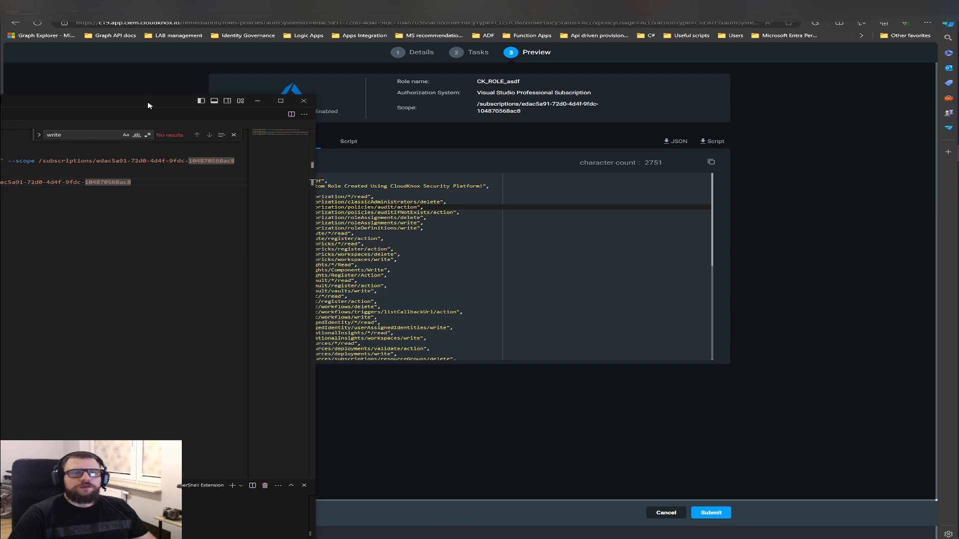
{"action": "left_click_drag", "start_coordinate": [149, 105], "coordinate": [636, 72]}
{"action": "double_click", "coordinate": [636, 70]}
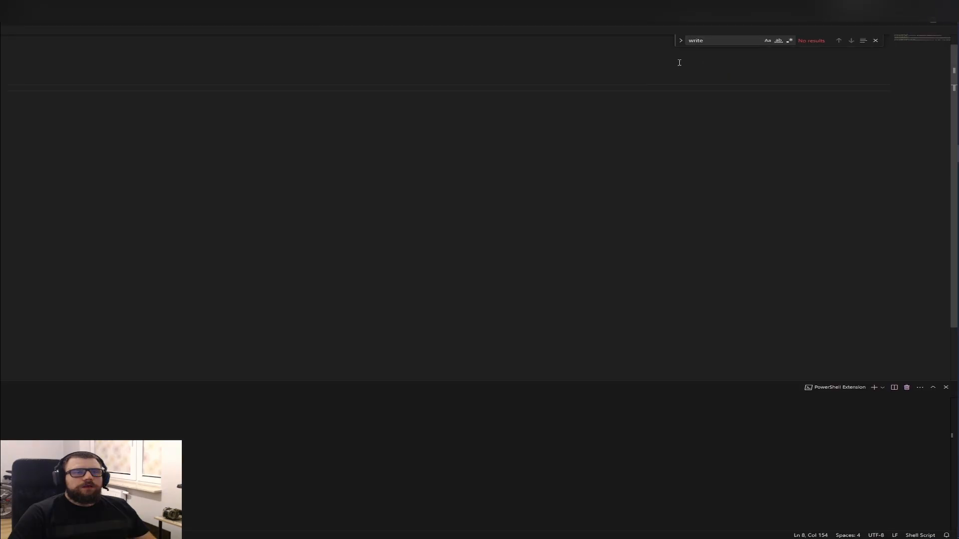
{"action": "left_click_drag", "start_coordinate": [250, 10], "coordinate": [642, 4]}
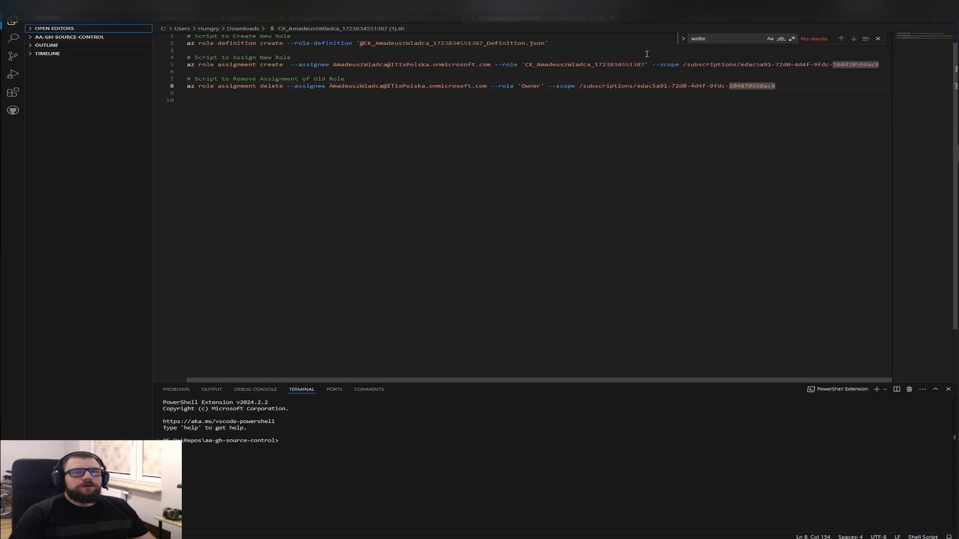
{"action": "left_click", "coordinate": [31, 38]}
{"action": "left_click", "coordinate": [31, 38]}
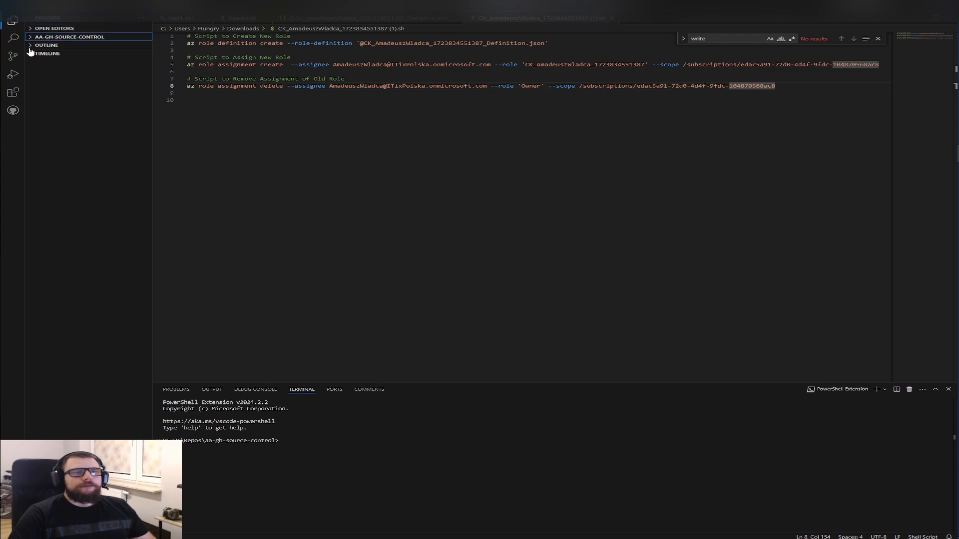
Step: Open the recent folder priv-IAM-AMB-repo in a new Visual Studio Code window and open custom_role.json from it
{"action": "right_click", "coordinate": [958, 228]}
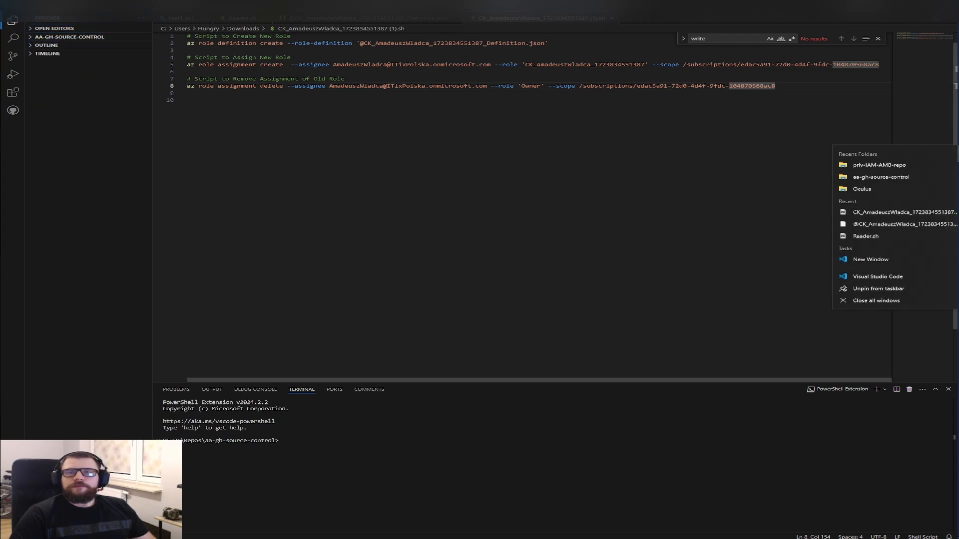
{"action": "left_click", "coordinate": [876, 165]}
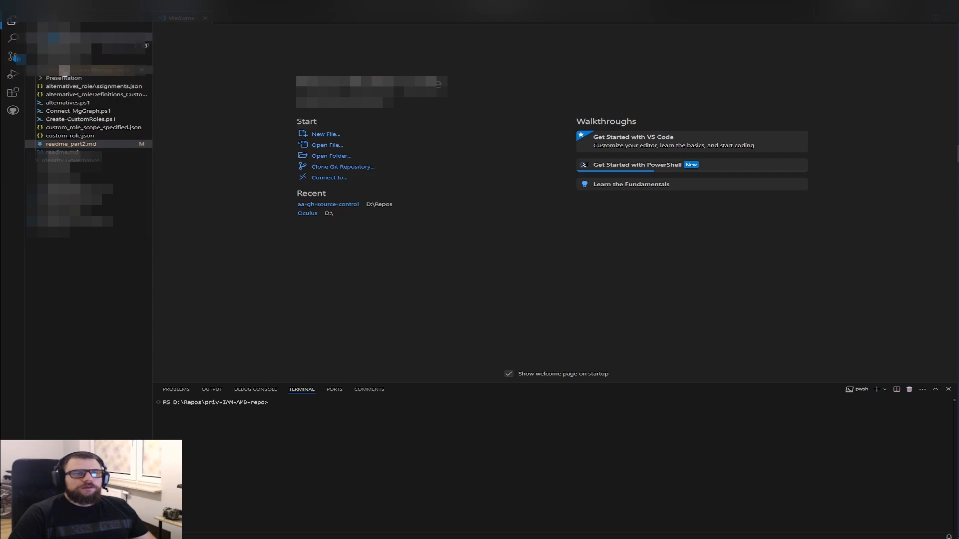
{"action": "left_click", "coordinate": [90, 137]}
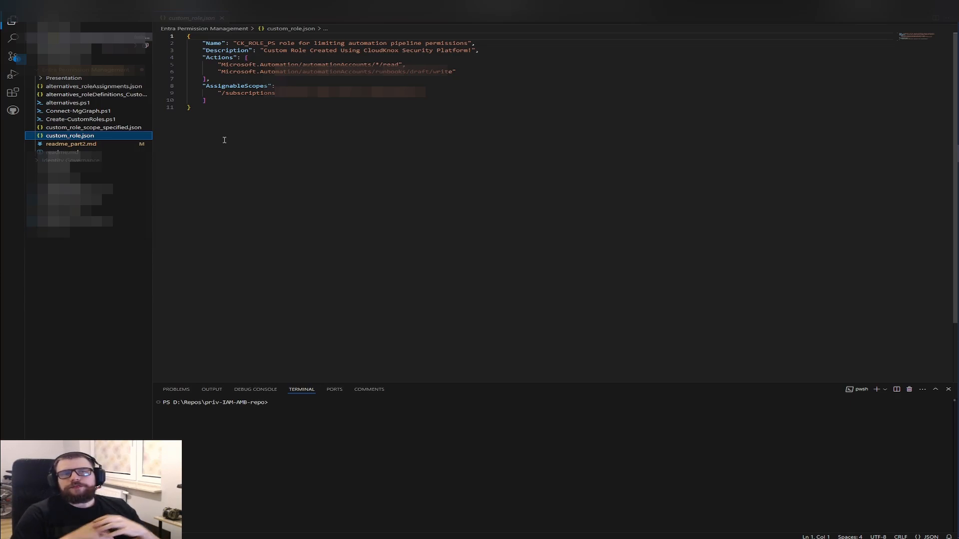
Step: Add three blank lines after the closing brace of custom_role.json
{"action": "left_click", "coordinate": [220, 109]}
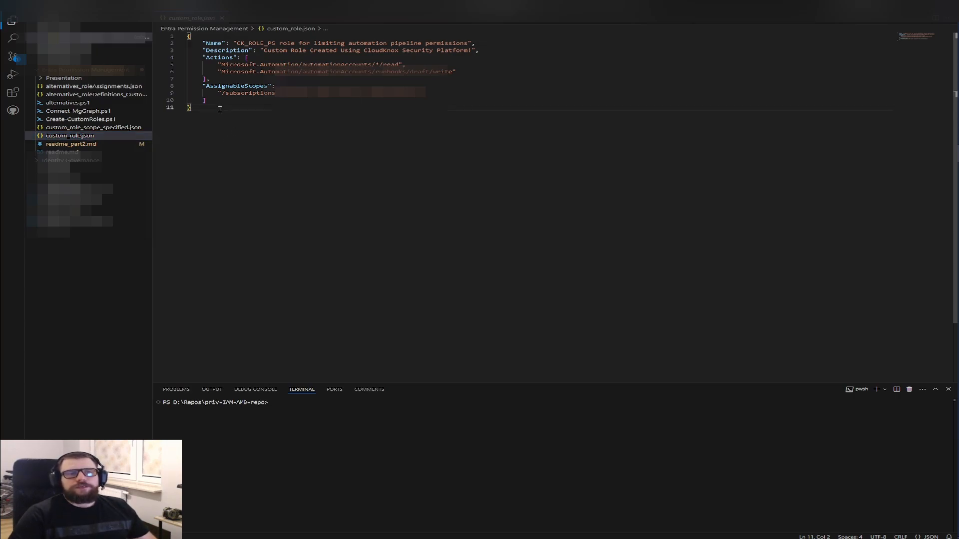
{"action": "key", "text": "Return"}
{"action": "key", "text": "Return"}
{"action": "key", "text": "Return"}
{"action": "key", "text": "Escape"}
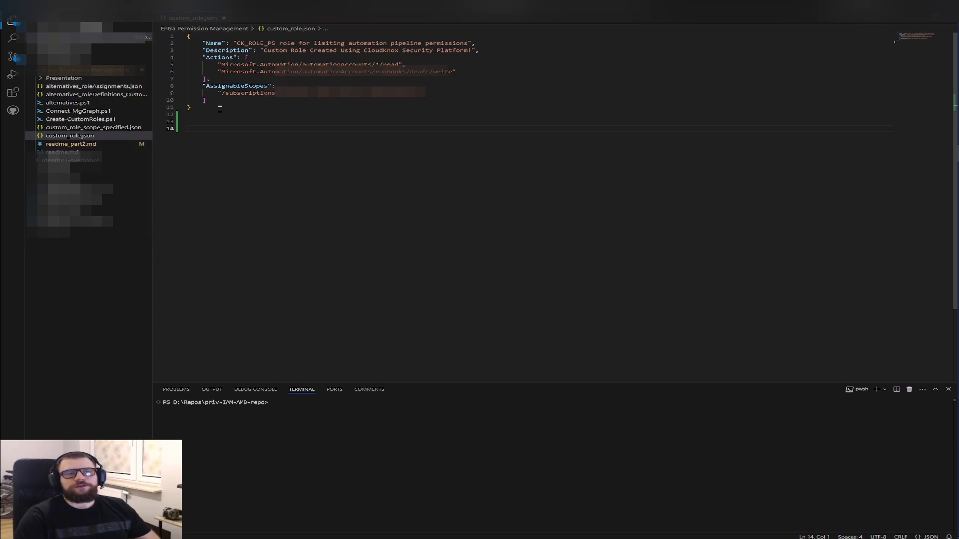
Step: Examine the Microsoft.Automation read and runbook draft write actions in custom_role.json, along with the role's name and description
{"action": "left_click_drag", "start_coordinate": [413, 67], "coordinate": [218, 64]}
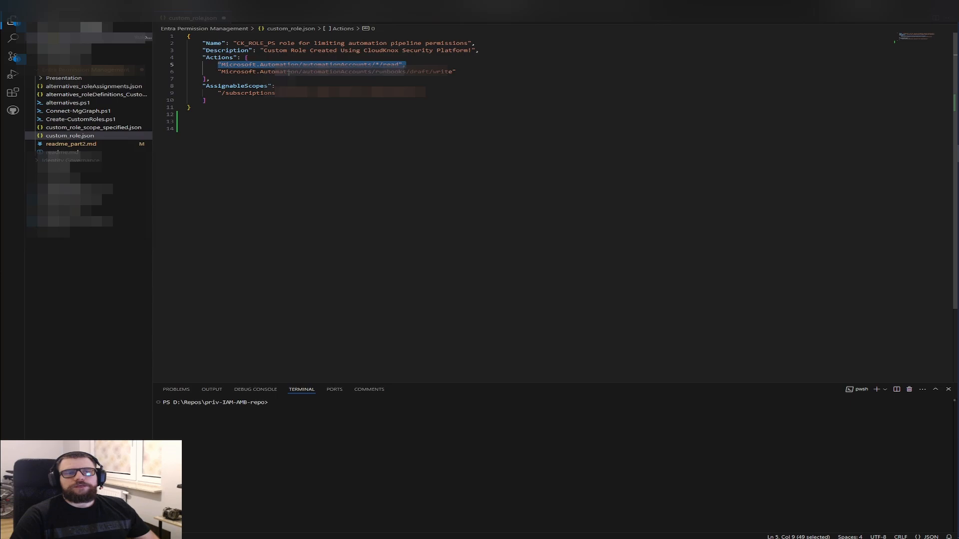
{"action": "left_click_drag", "start_coordinate": [401, 64], "coordinate": [218, 64]}
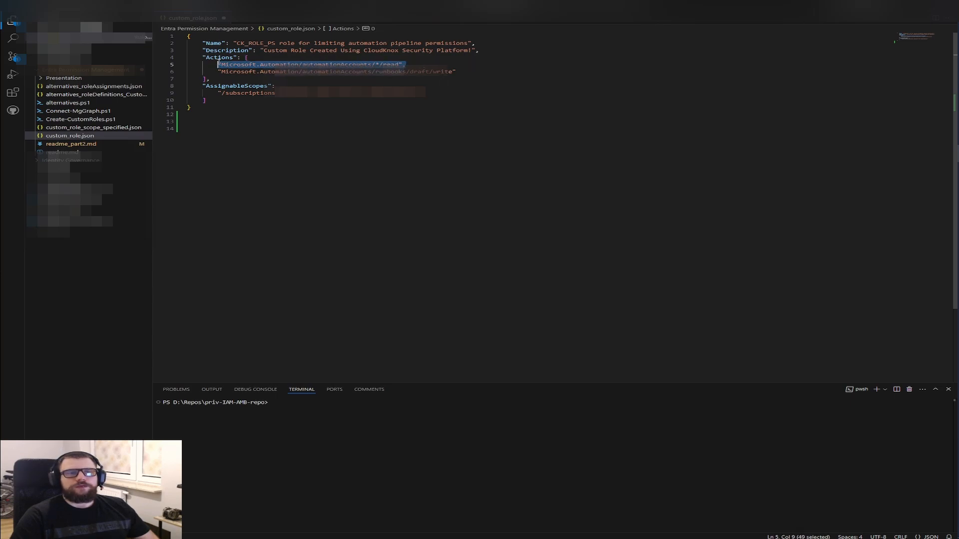
{"action": "left_click_drag", "start_coordinate": [479, 71], "coordinate": [219, 70]}
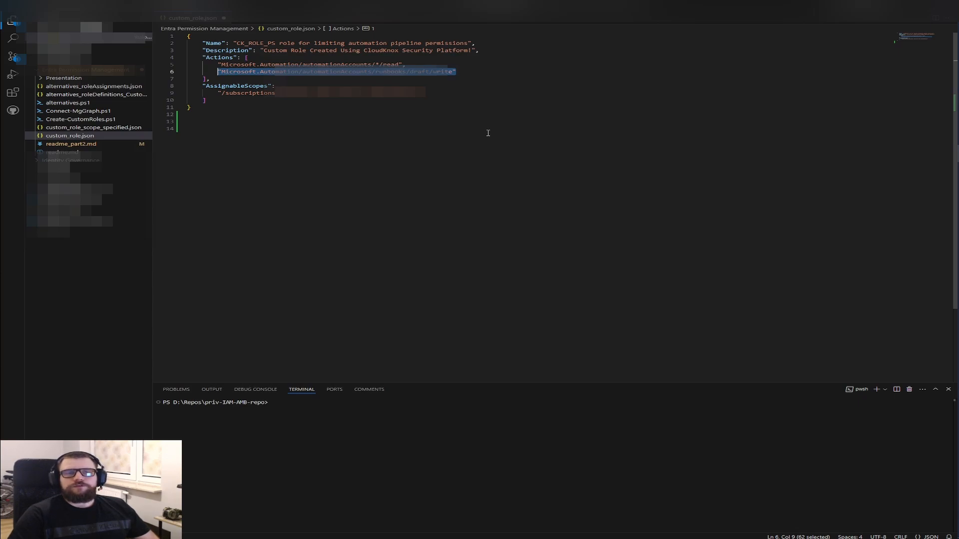
{"action": "left_click", "coordinate": [465, 72]}
{"action": "left_click_drag", "start_coordinate": [465, 72], "coordinate": [219, 72]}
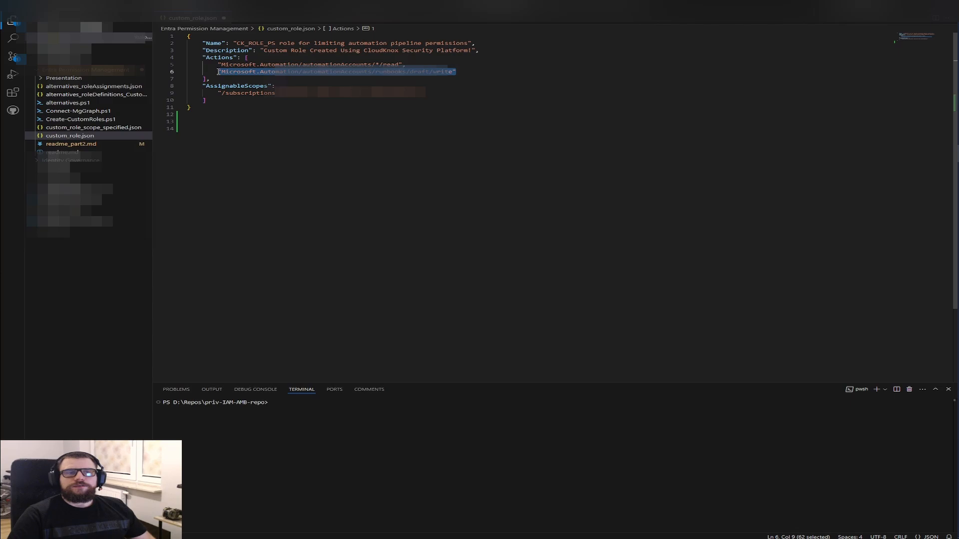
{"action": "left_click", "coordinate": [241, 100]}
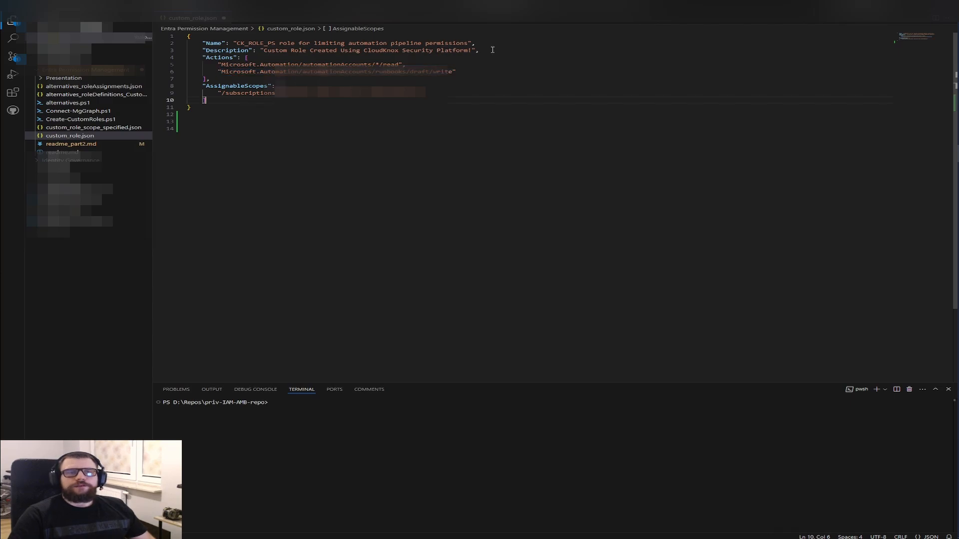
{"action": "left_click_drag", "start_coordinate": [492, 50], "coordinate": [194, 38]}
{"action": "left_click", "coordinate": [245, 107]}
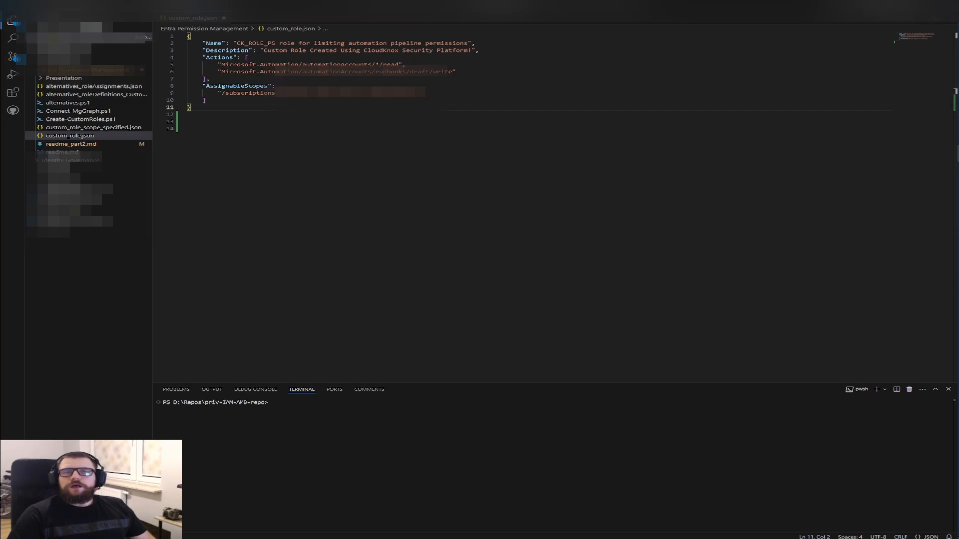
Step: Switch to the browser and open the LAB folder of the aa-gh-source-control GitHub repository in a new window
{"action": "left_click", "coordinate": [898, 6]}
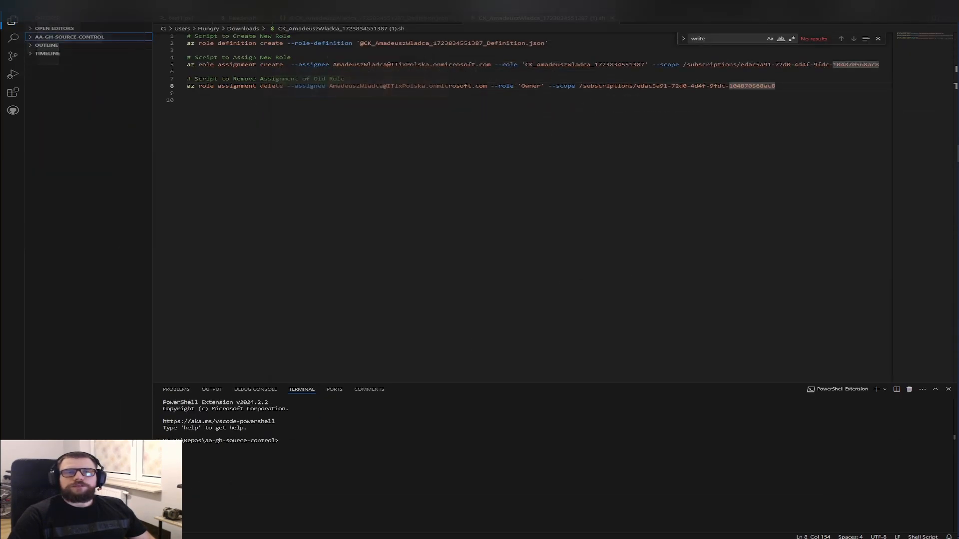
{"action": "left_click", "coordinate": [898, 6]}
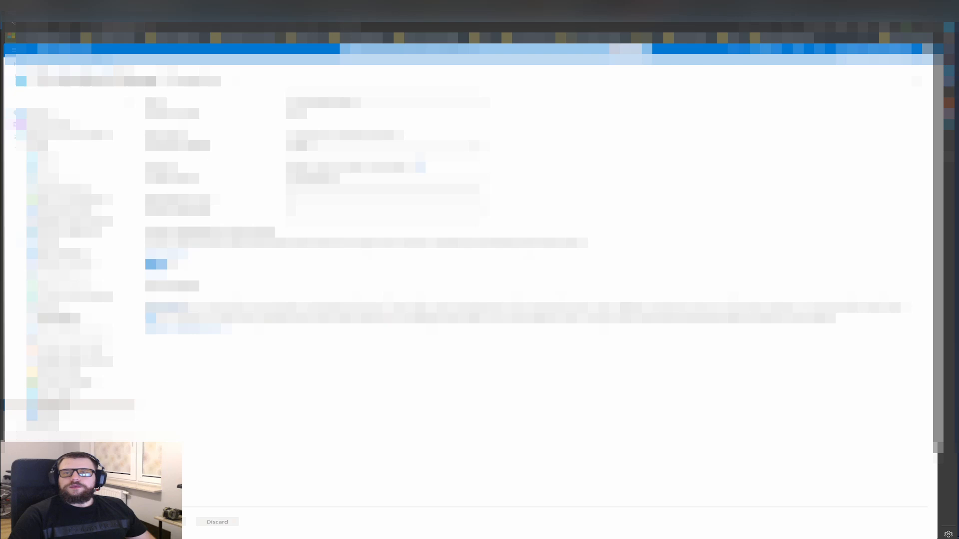
{"action": "key", "text": "ctrl+n"}
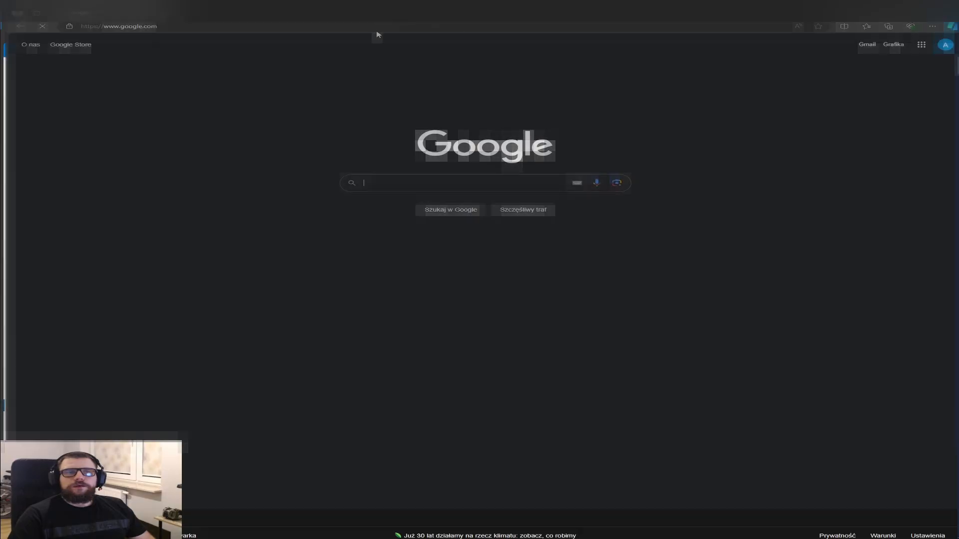
{"action": "left_click", "coordinate": [378, 29]}
{"action": "type", "text": "github.com/amaluga"}
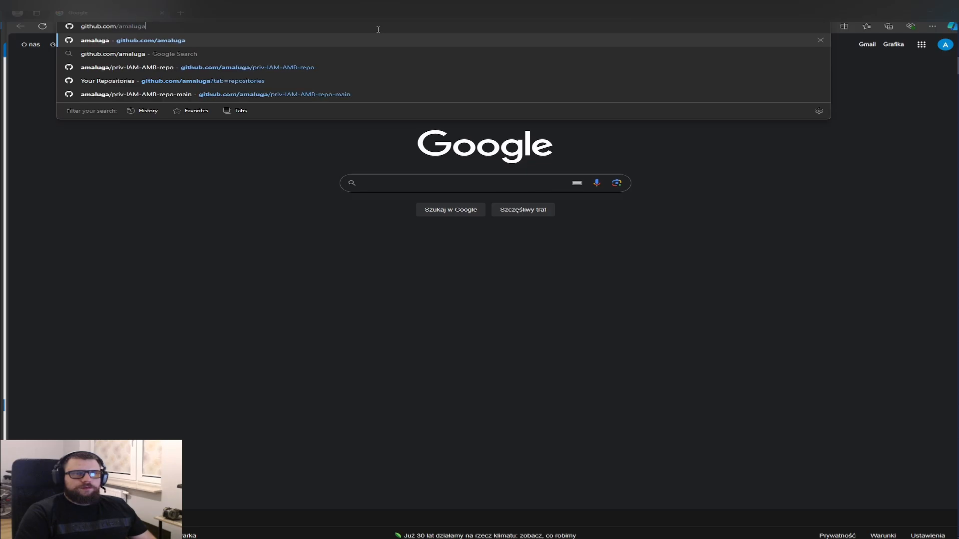
{"action": "key", "text": "Return"}
{"action": "left_click", "coordinate": [398, 108]}
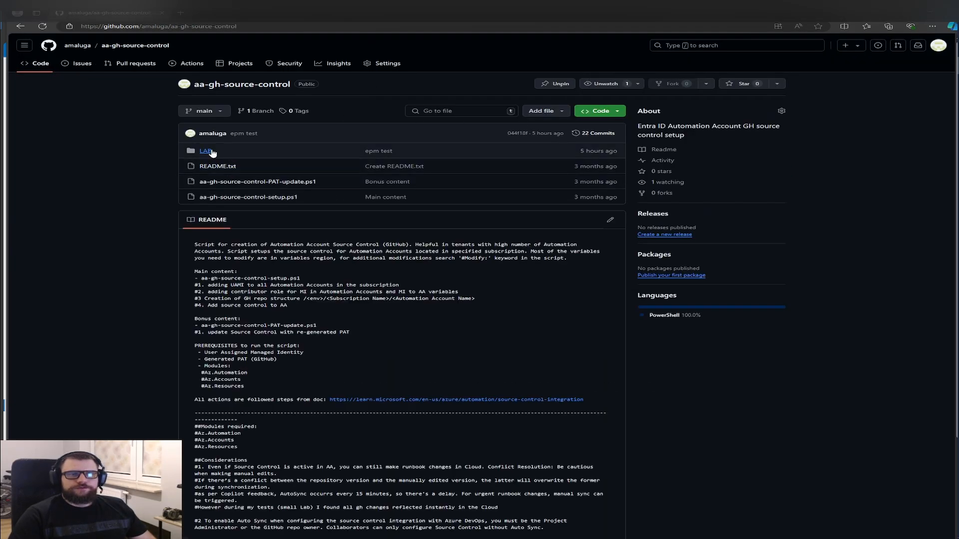
{"action": "left_click", "coordinate": [205, 151]}
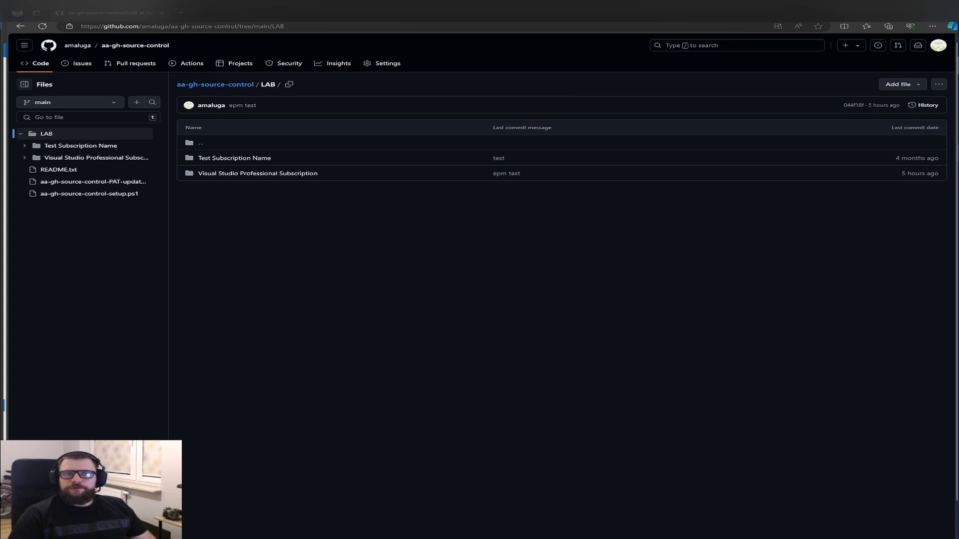
Step: Switch to the aa-gh-source-control window in Visual Studio Code, change the comment ending in aa-p-test1's test1.ps1 to "Management4", and save it
{"action": "mouse_move", "coordinate": [955, 145]}
{"action": "left_click", "coordinate": [907, 182]}
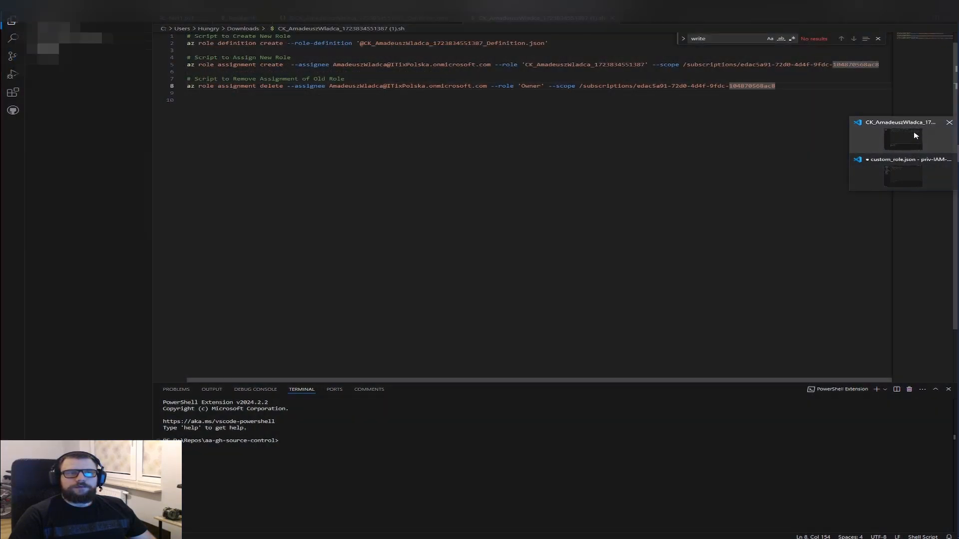
{"action": "left_click", "coordinate": [914, 135]}
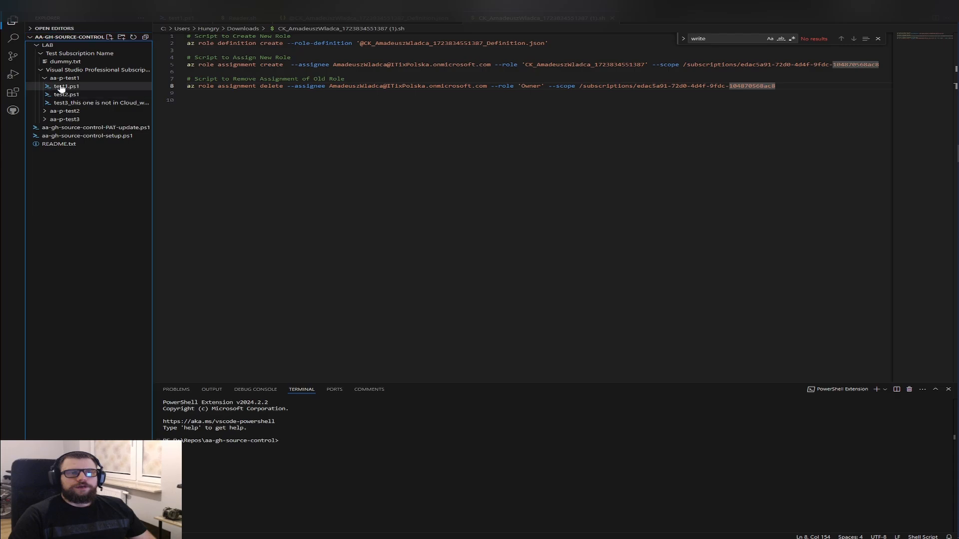
{"action": "left_click", "coordinate": [61, 87]}
{"action": "left_click", "coordinate": [441, 43]}
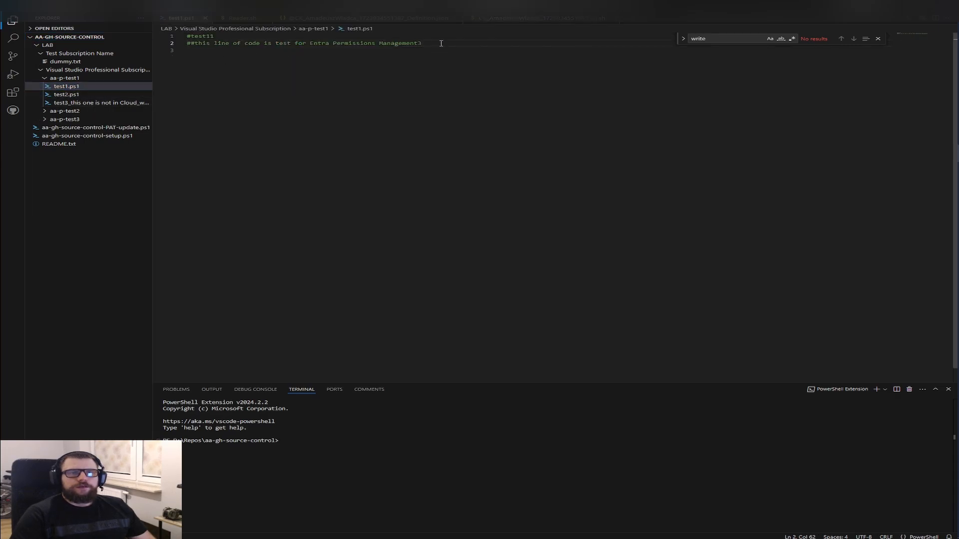
{"action": "key", "text": "BackSpace"}
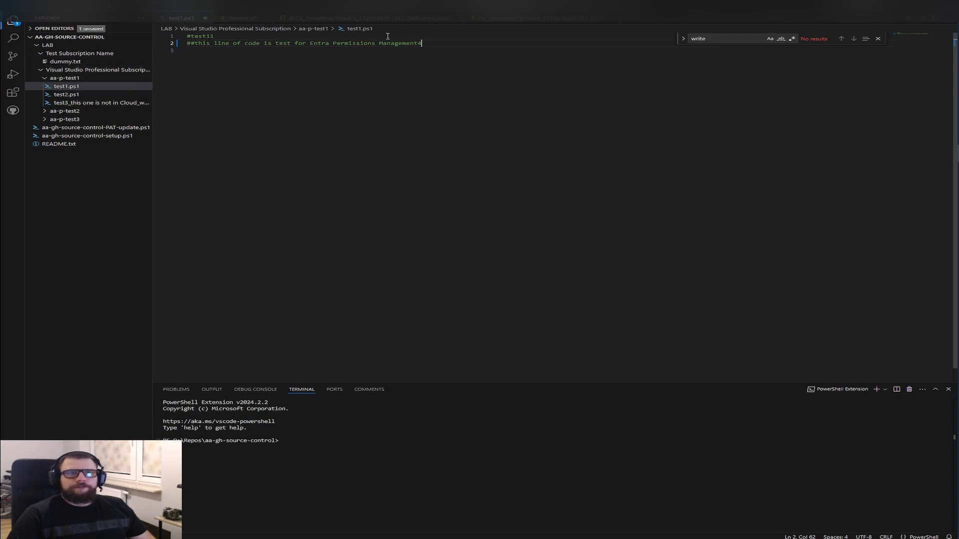
{"action": "key", "text": "ctrl+s"}
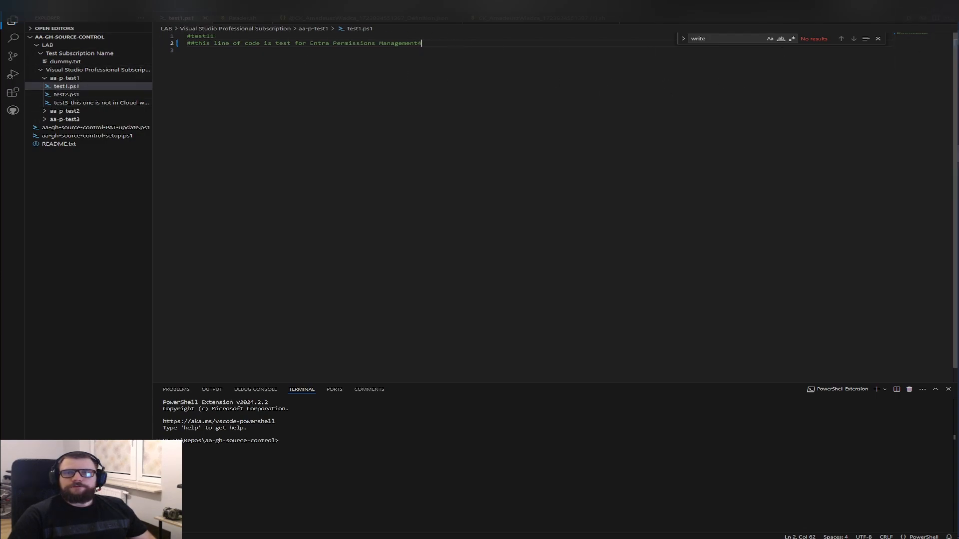
Step: Open GitHub Desktop, commit the test1.ps1 change to main with the summary "AmaDemo test1", and push it to origin
{"action": "key", "text": "super"}
{"action": "type", "text": "github"}
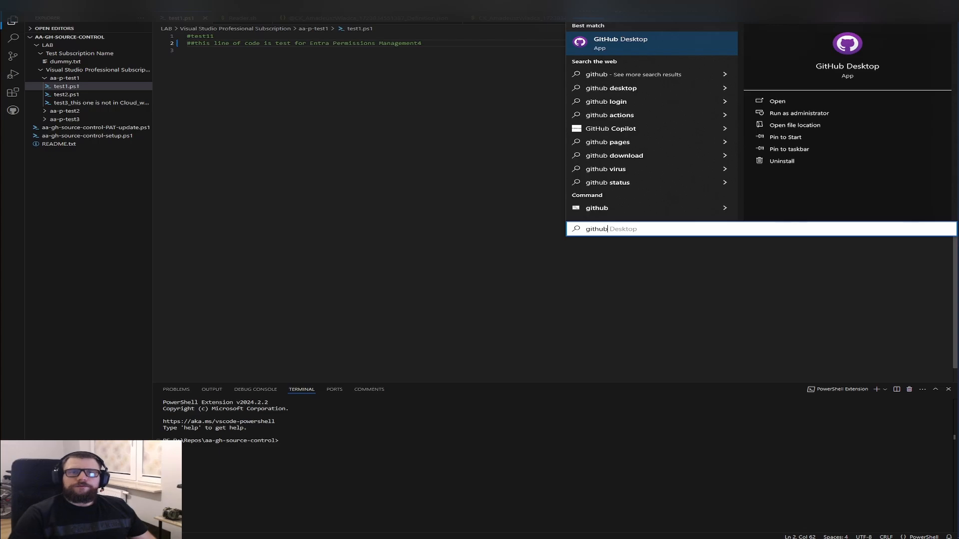
{"action": "left_click", "coordinate": [685, 43]}
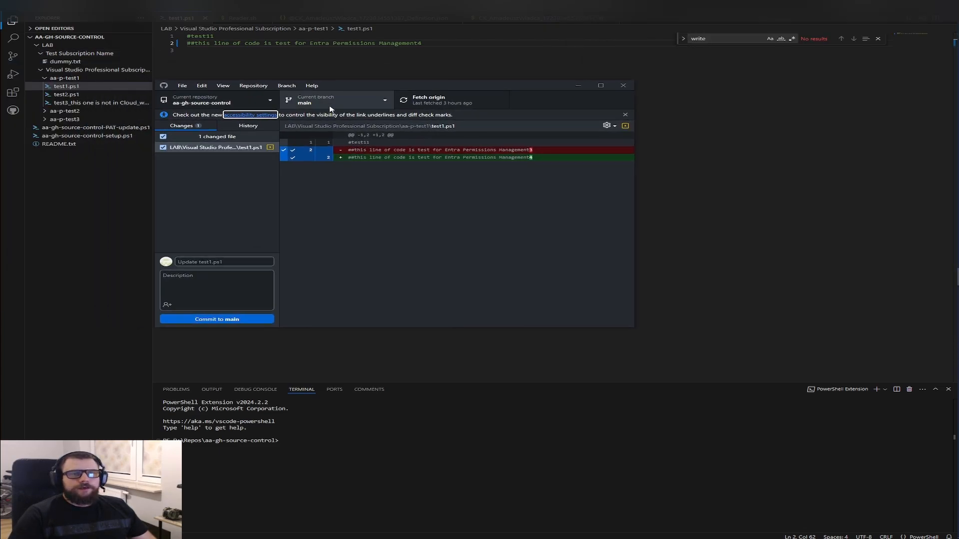
{"action": "left_click", "coordinate": [221, 261]}
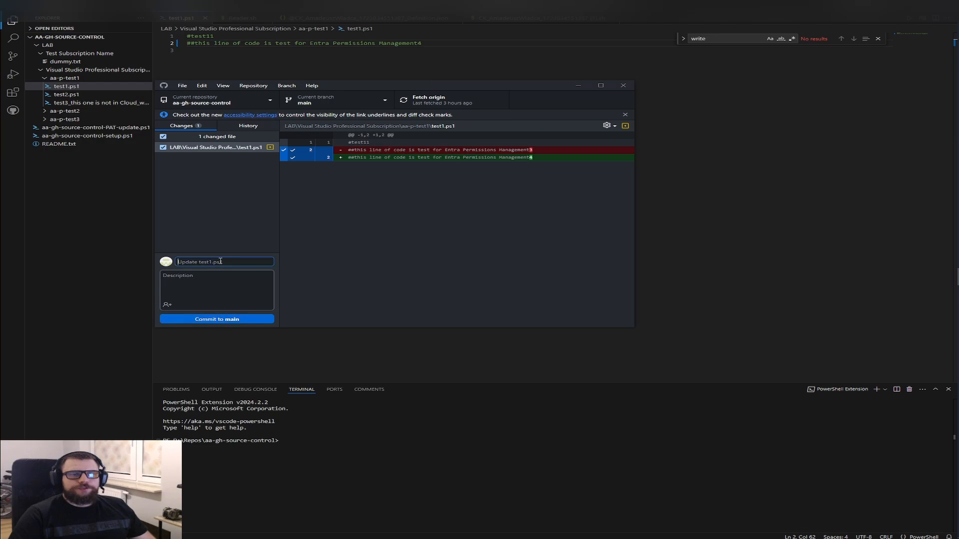
{"action": "type", "text": "AmaDemo test1"}
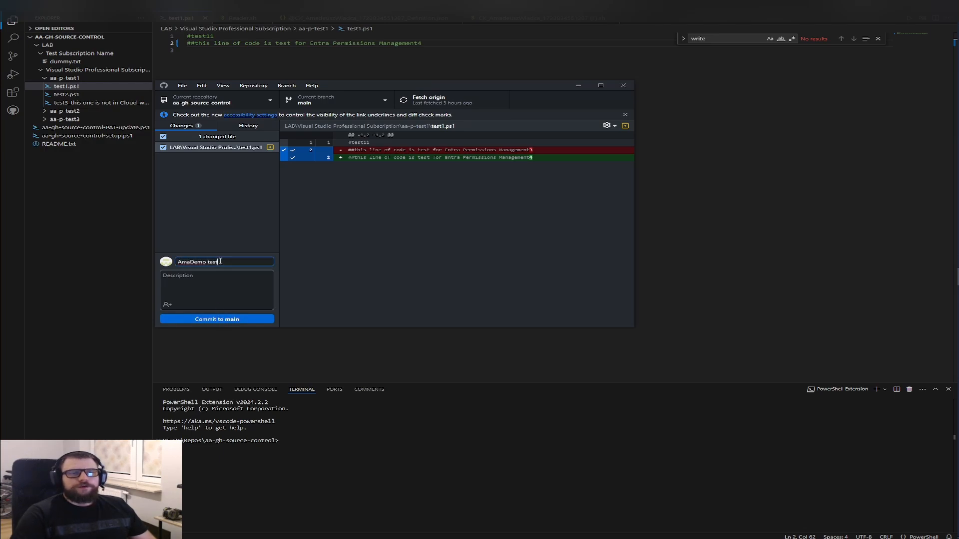
{"action": "left_click", "coordinate": [242, 319]}
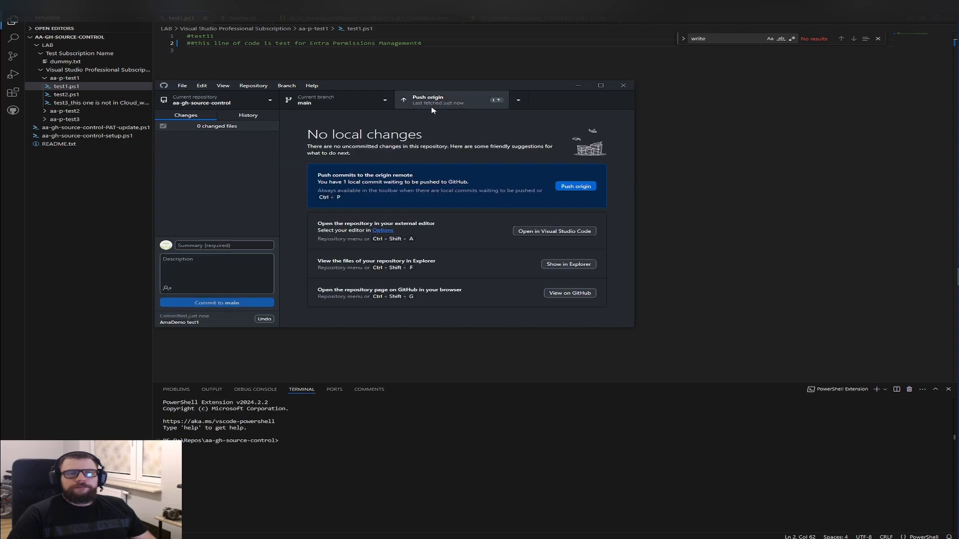
{"action": "left_click", "coordinate": [432, 103]}
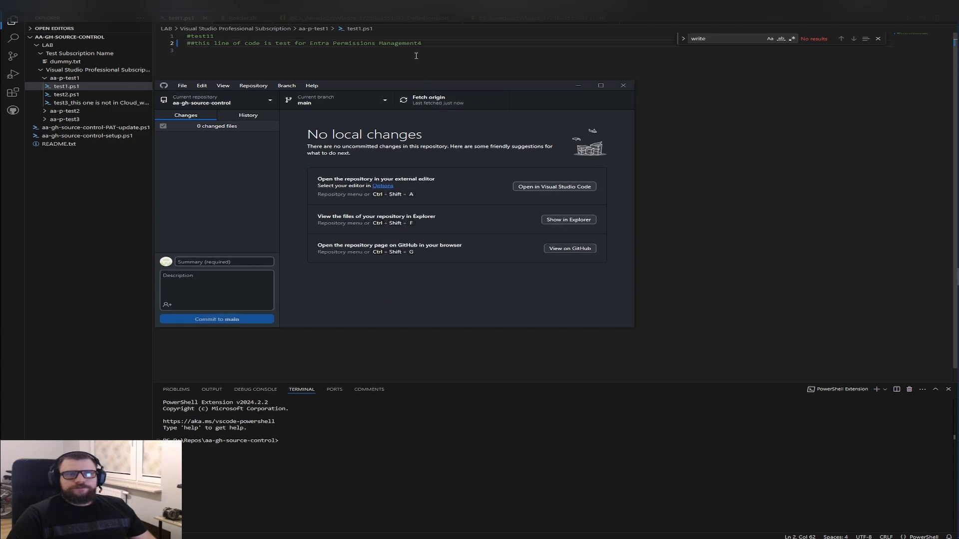
Step: Return to test1.ps1 in Visual Studio Code and highlight the edited Entra Permissions Management comment
{"action": "left_click", "coordinate": [436, 44]}
{"action": "key", "text": "shift+Home"}
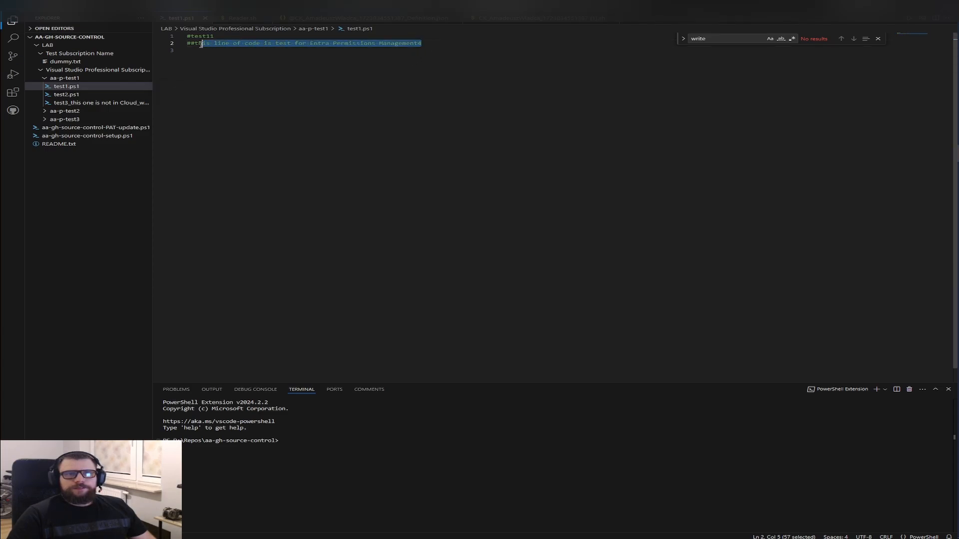
Step: Switch to the Azure portal, open the runbooks of the aa-p-test1 automation account, and refresh the list
{"action": "mouse_move", "coordinate": [904, 12]}
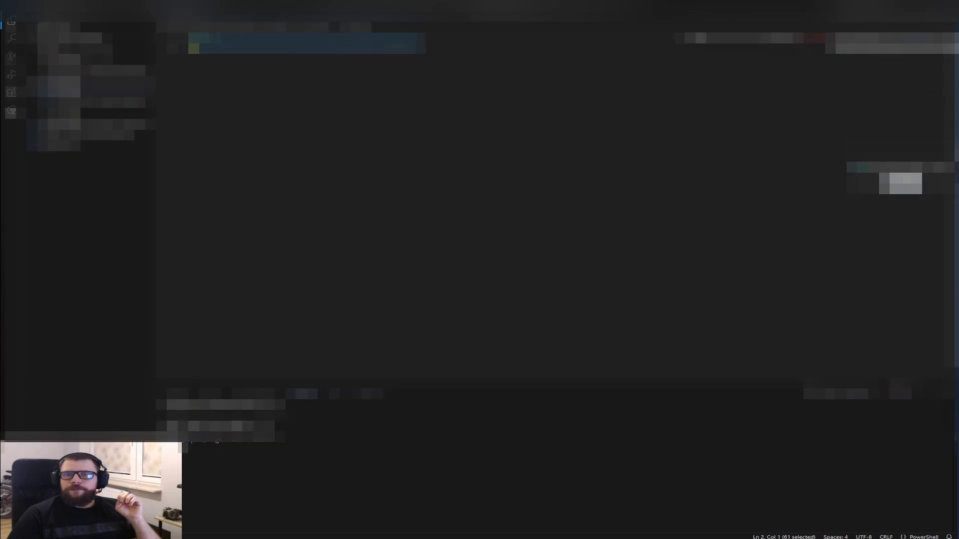
{"action": "left_click", "coordinate": [900, 181]}
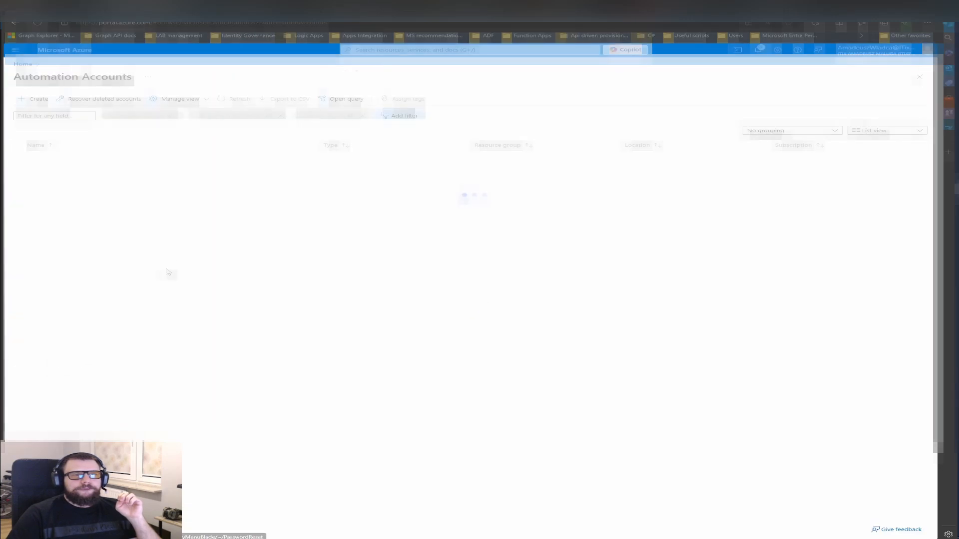
{"action": "left_click", "coordinate": [63, 156]}
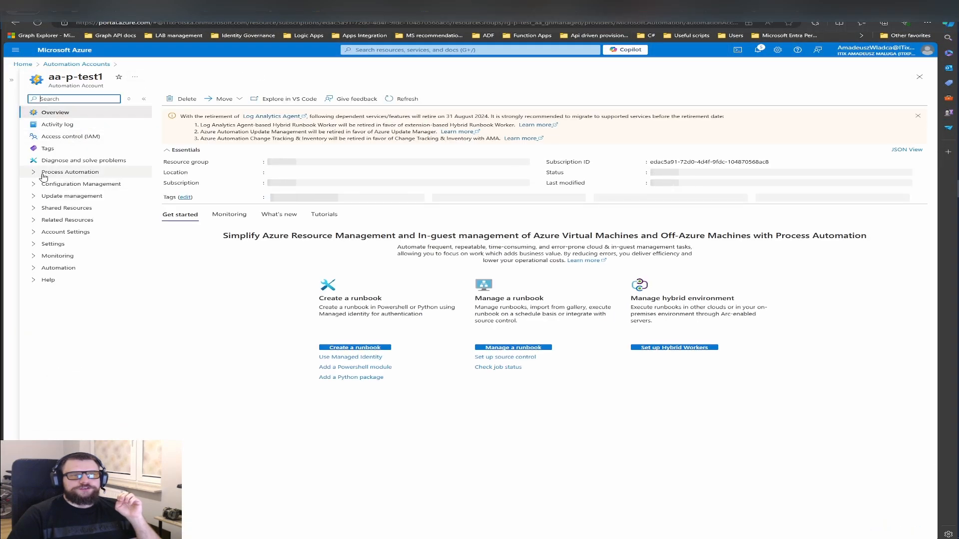
{"action": "left_click", "coordinate": [48, 171]}
{"action": "left_click", "coordinate": [64, 185]}
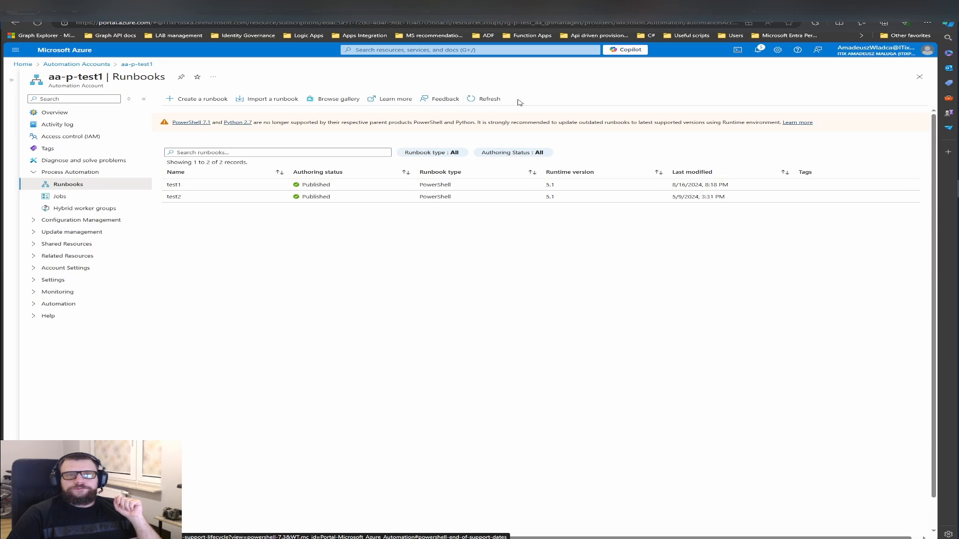
{"action": "left_click", "coordinate": [489, 100]}
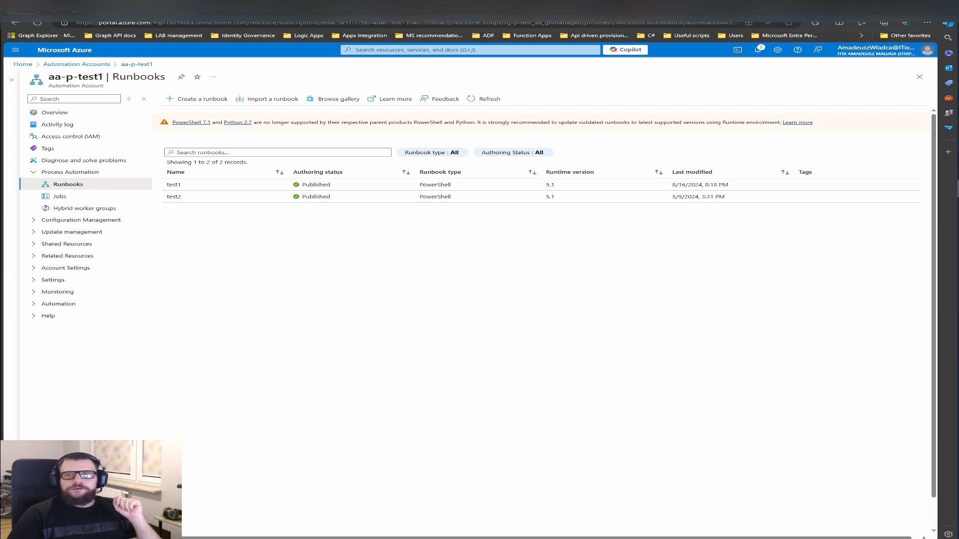
Step: Minimise GitHub Desktop, open aa-p-test1's test1.ps1 in the GitHub repository in the browser, and check its pushed comment line
{"action": "key", "text": "alt+Tab"}
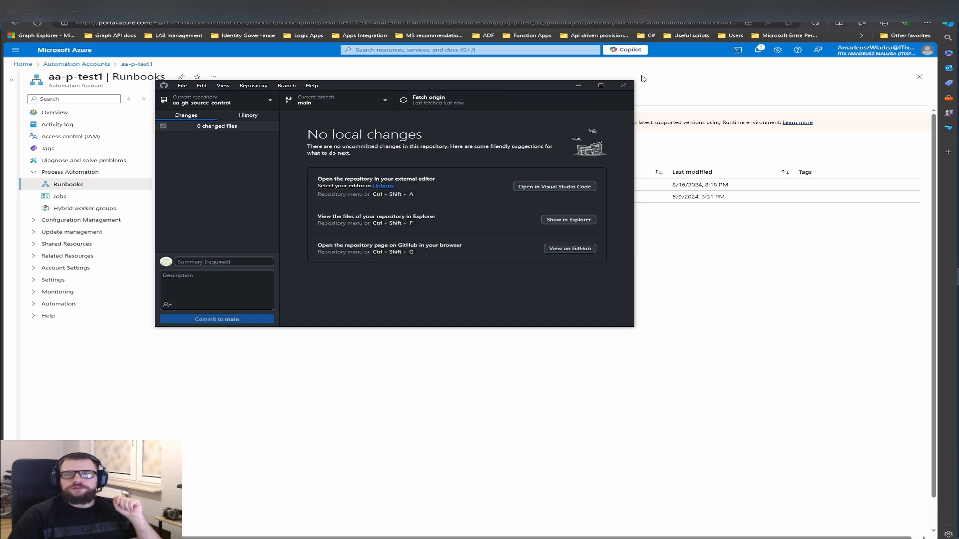
{"action": "left_click", "coordinate": [578, 85]}
{"action": "key", "text": "alt+Tab"}
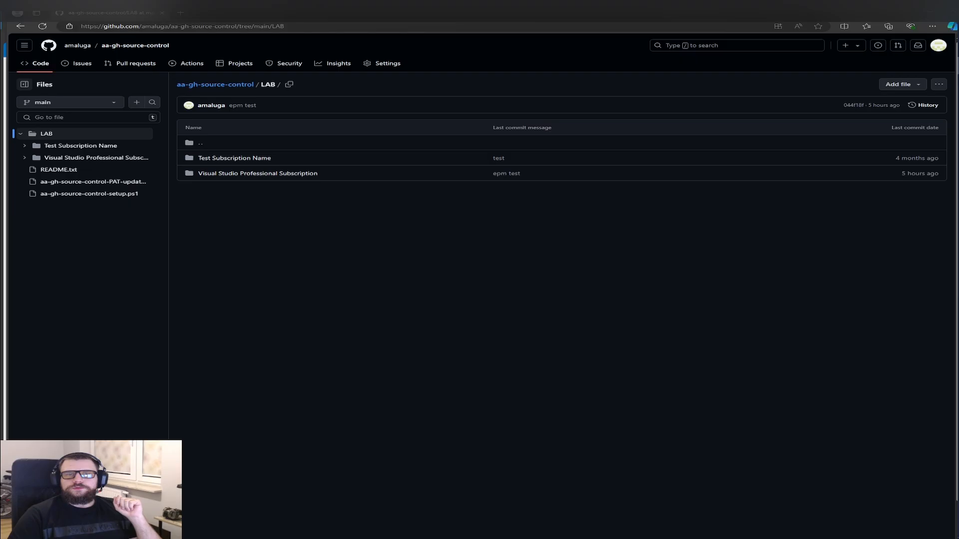
{"action": "left_click", "coordinate": [235, 174]}
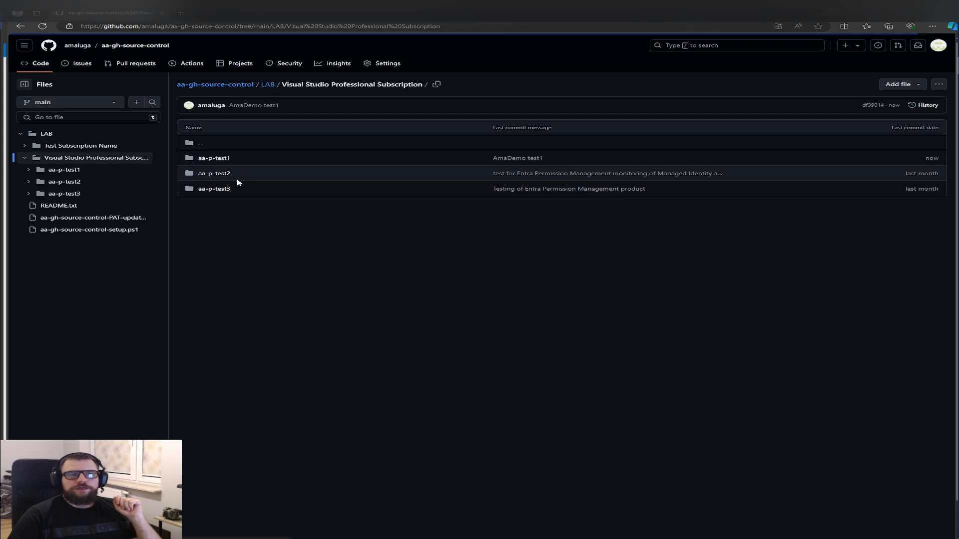
{"action": "left_click", "coordinate": [218, 159]}
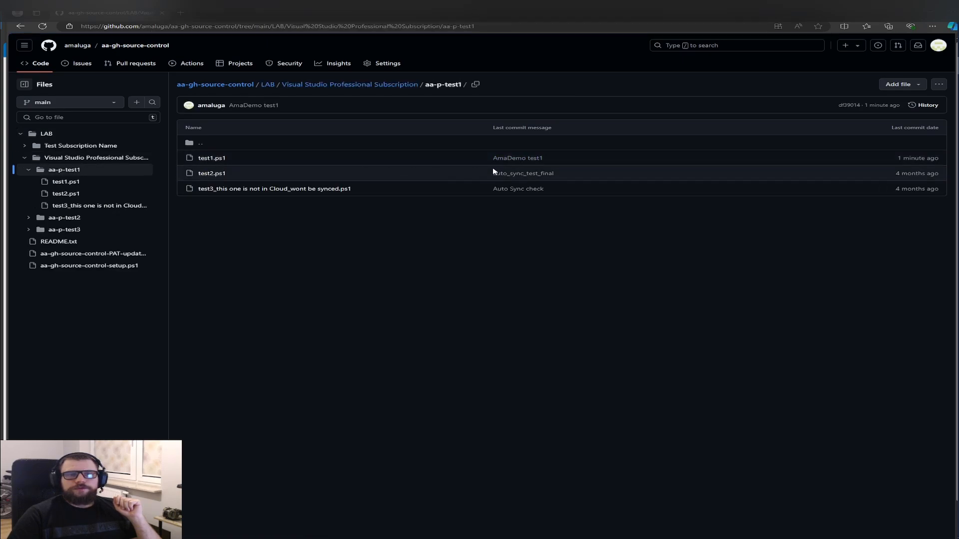
{"action": "left_click", "coordinate": [208, 158]}
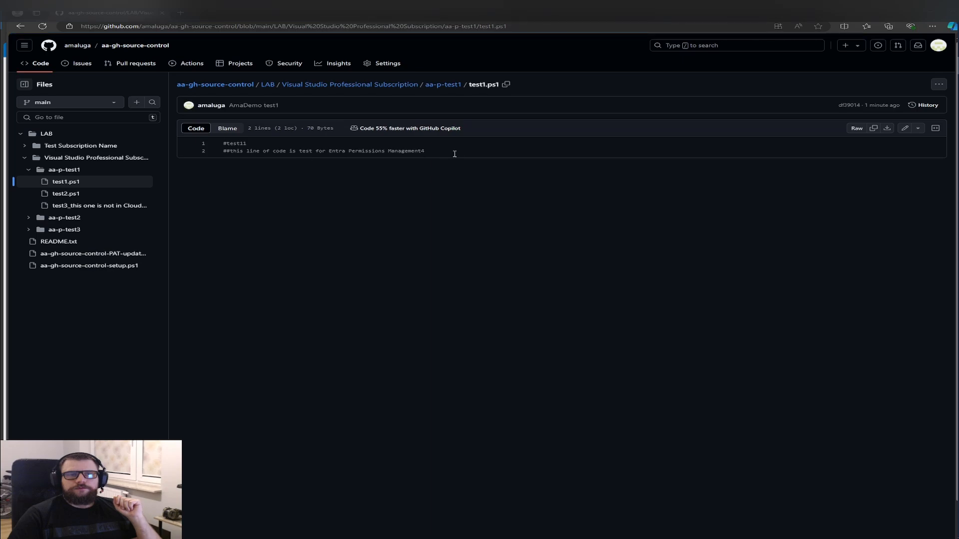
{"action": "left_click_drag", "start_coordinate": [454, 152], "coordinate": [222, 155]}
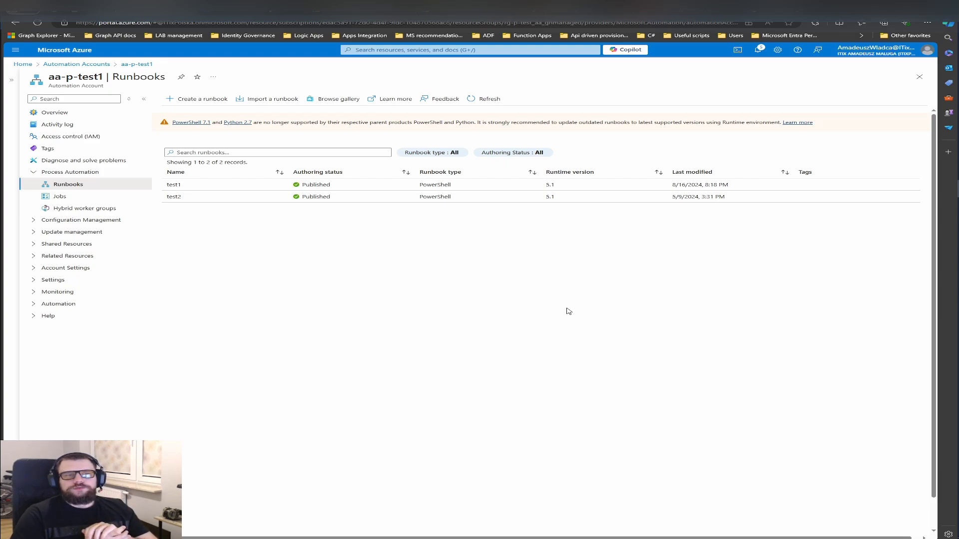
Step: Refresh the aa-p-test1 runbooks in the Azure portal and examine when test1 was last modified
{"action": "left_click", "coordinate": [487, 103]}
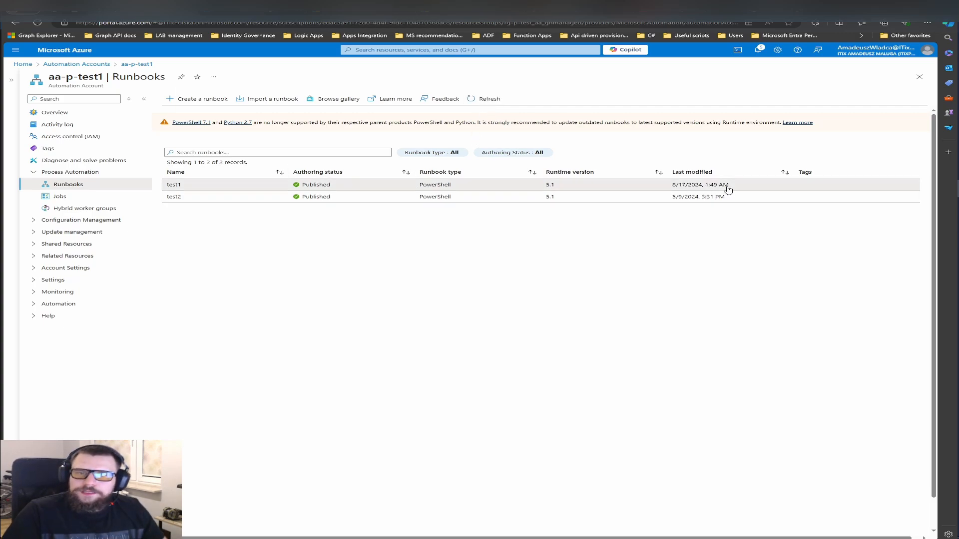
{"action": "left_click_drag", "start_coordinate": [730, 186], "coordinate": [666, 185]}
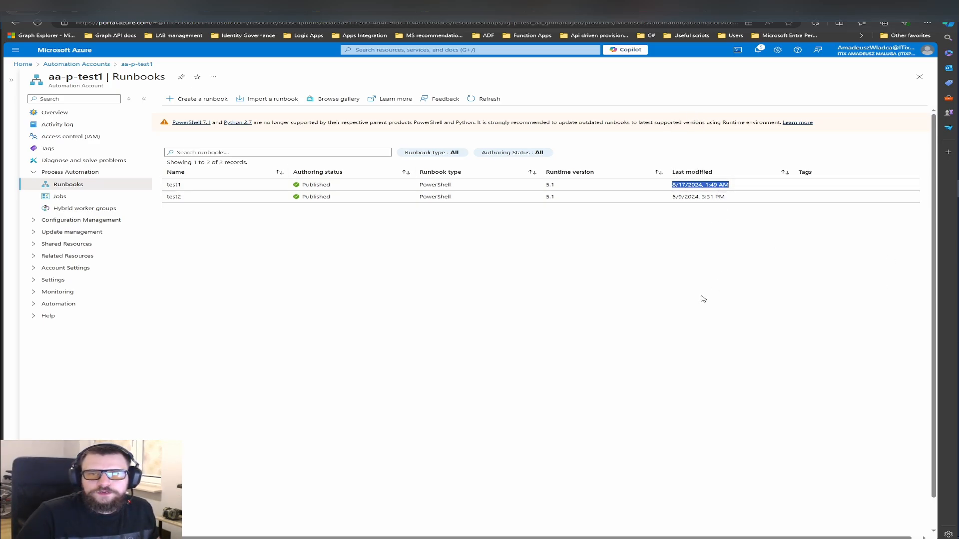
{"action": "left_click", "coordinate": [675, 283]}
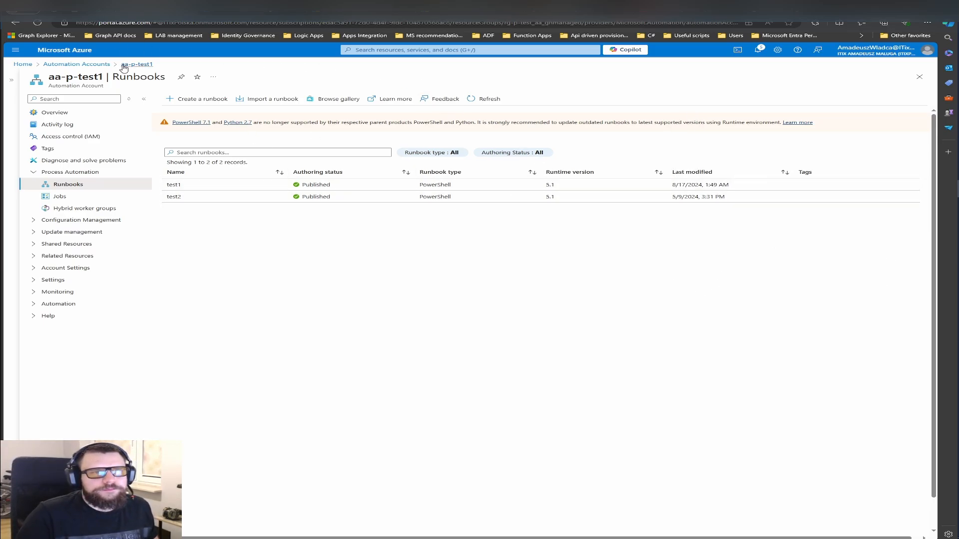
Step: Leave the automation account and open the Visual Studio Professional Subscription from the Azure subscriptions
{"action": "left_click", "coordinate": [79, 64]}
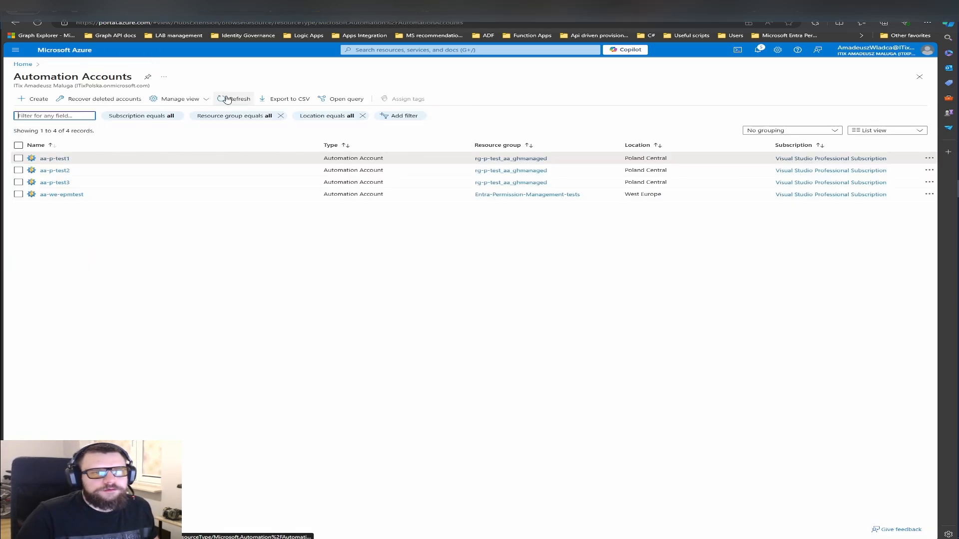
{"action": "left_click", "coordinate": [23, 65]}
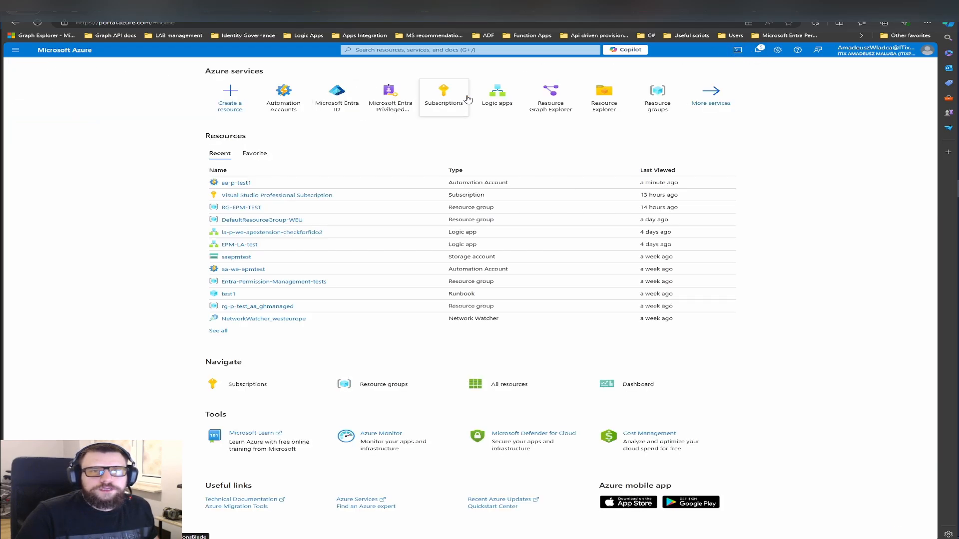
{"action": "left_click", "coordinate": [443, 95]}
{"action": "left_click", "coordinate": [52, 162]}
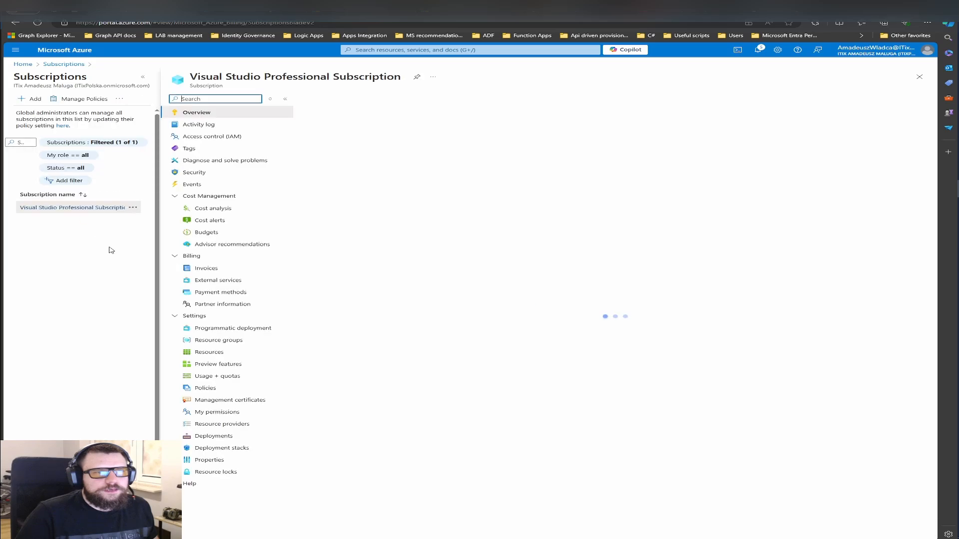
Step: Filter the subscription's activity log to events initiated by mi-p-aa_gh_sourcecontrol and widen the Time stamp column
{"action": "left_click", "coordinate": [213, 127]}
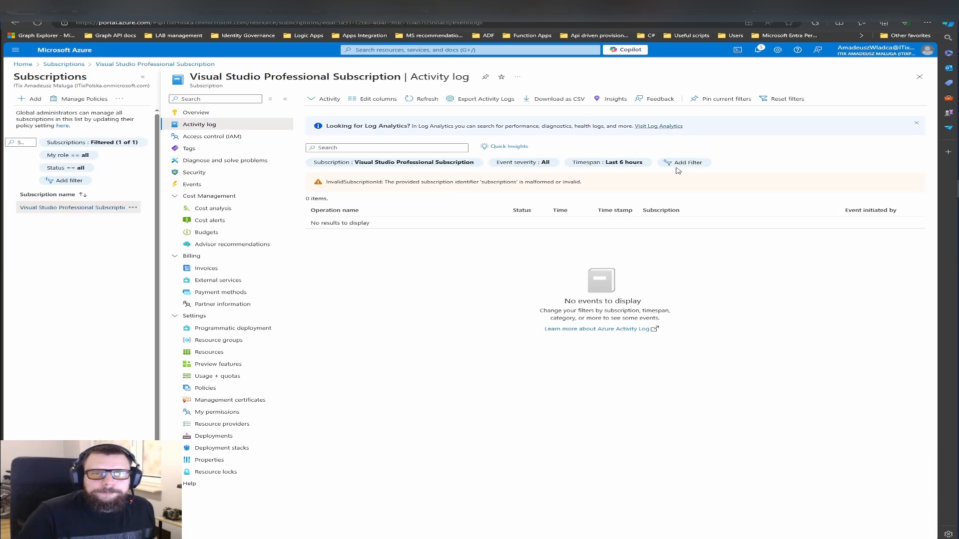
{"action": "left_click", "coordinate": [685, 163]}
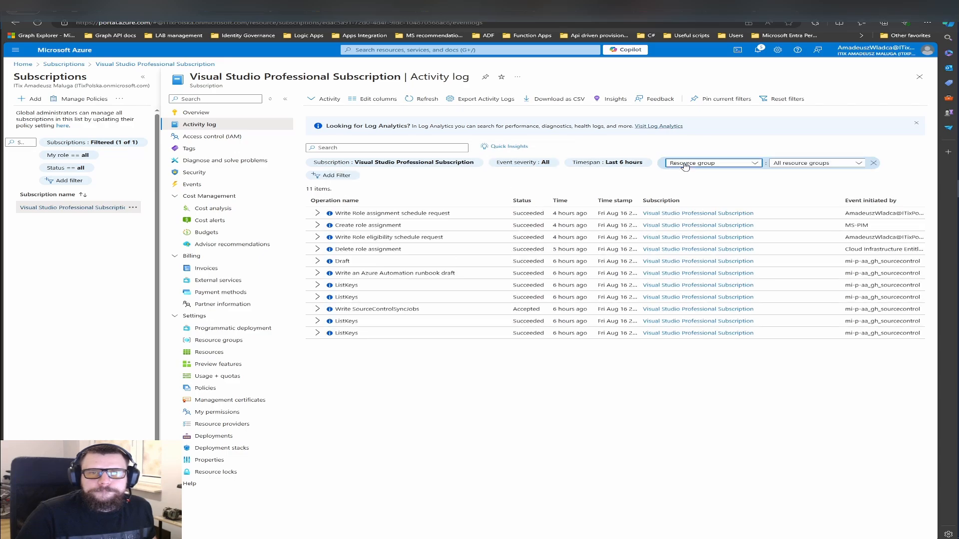
{"action": "left_click", "coordinate": [731, 167]}
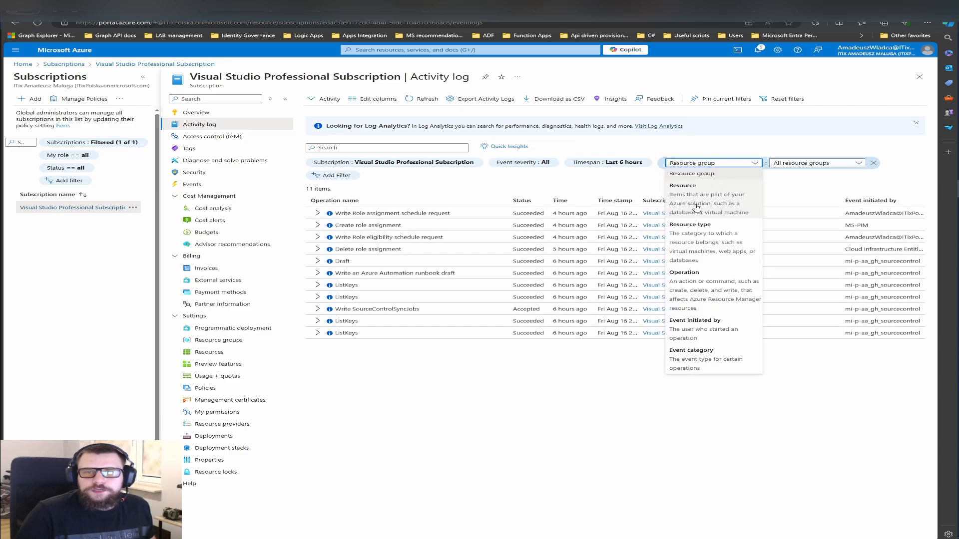
{"action": "left_click", "coordinate": [717, 328]}
{"action": "left_click", "coordinate": [810, 164]}
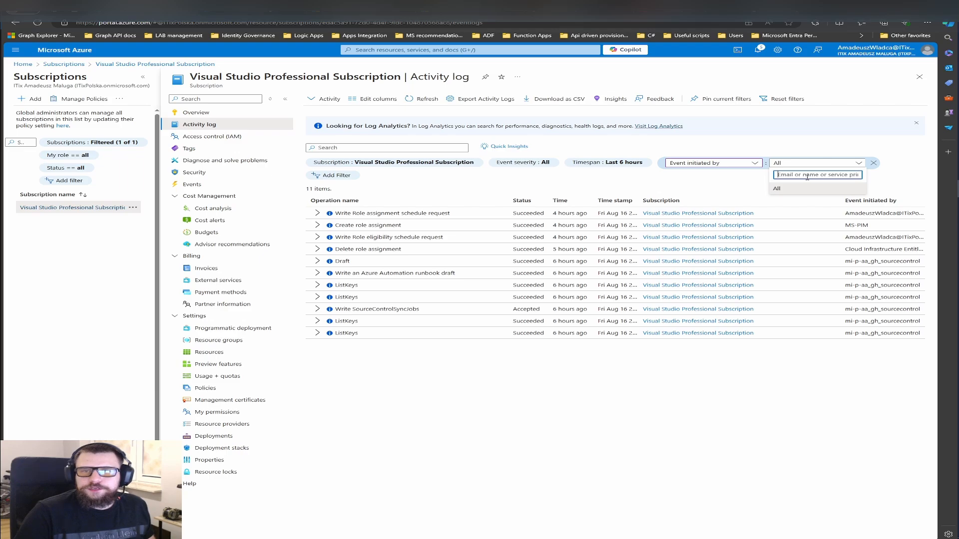
{"action": "type", "text": "mi-"}
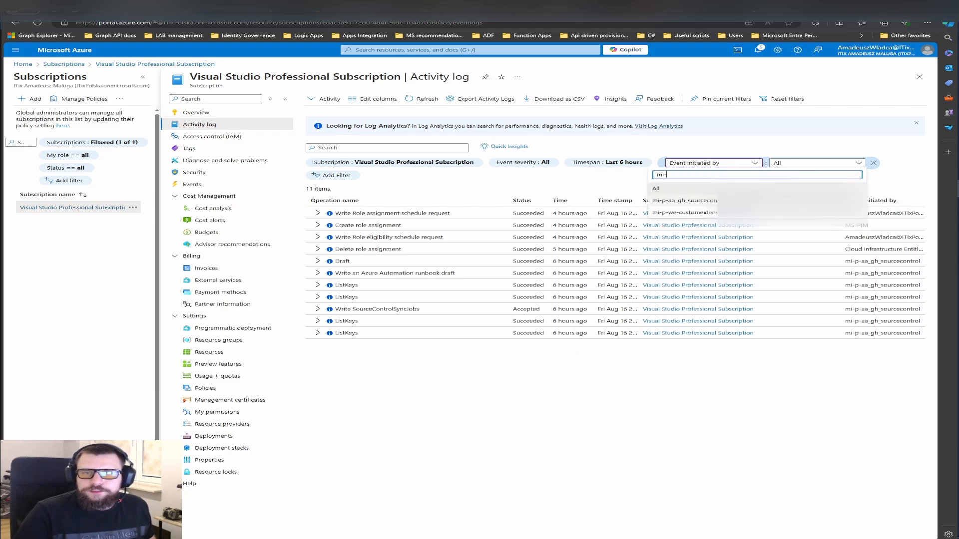
{"action": "left_click", "coordinate": [734, 200]}
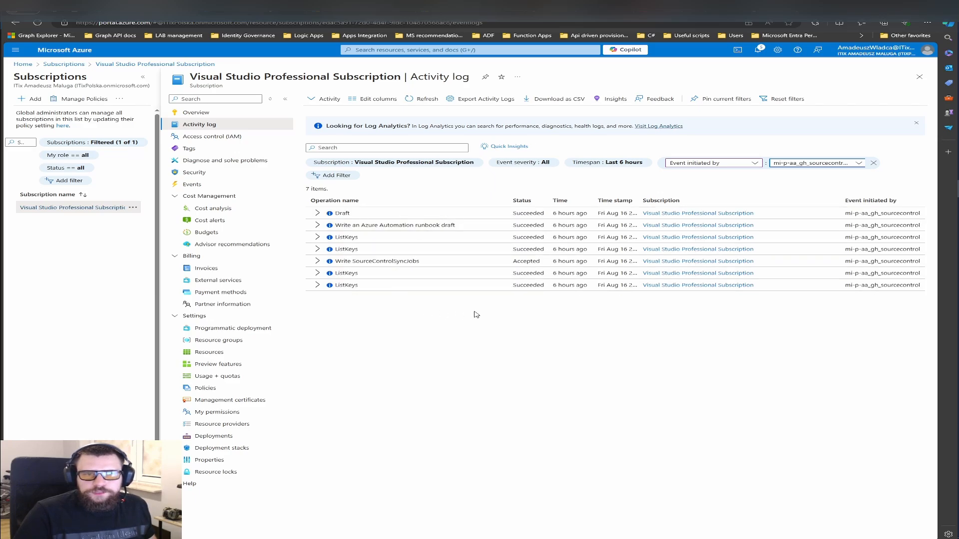
{"action": "left_click_drag", "start_coordinate": [678, 198], "coordinate": [652, 200]}
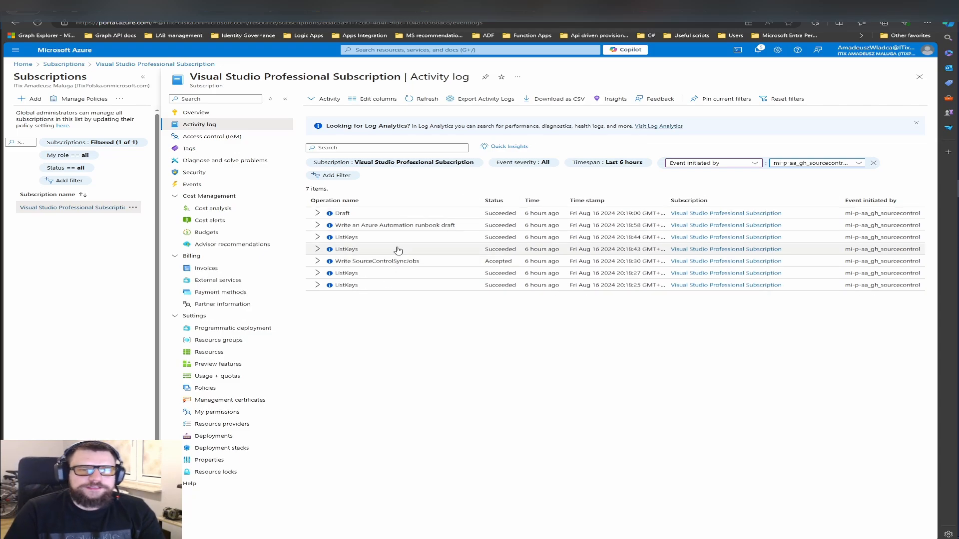
Step: Expand the runbook draft write operation, examine the authorization action in its started event's JSON, and close the details
{"action": "left_click", "coordinate": [319, 227]}
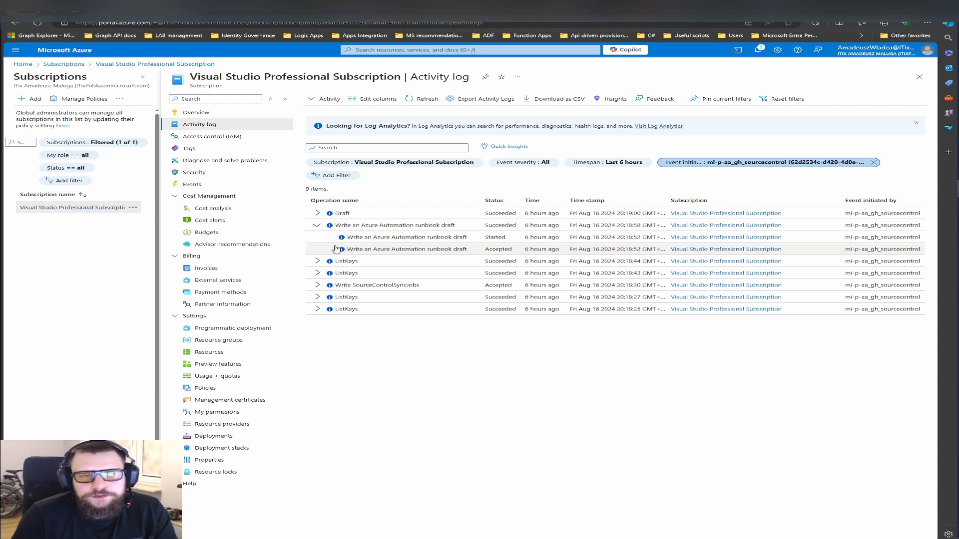
{"action": "left_click", "coordinate": [363, 238]}
{"action": "left_click", "coordinate": [582, 113]}
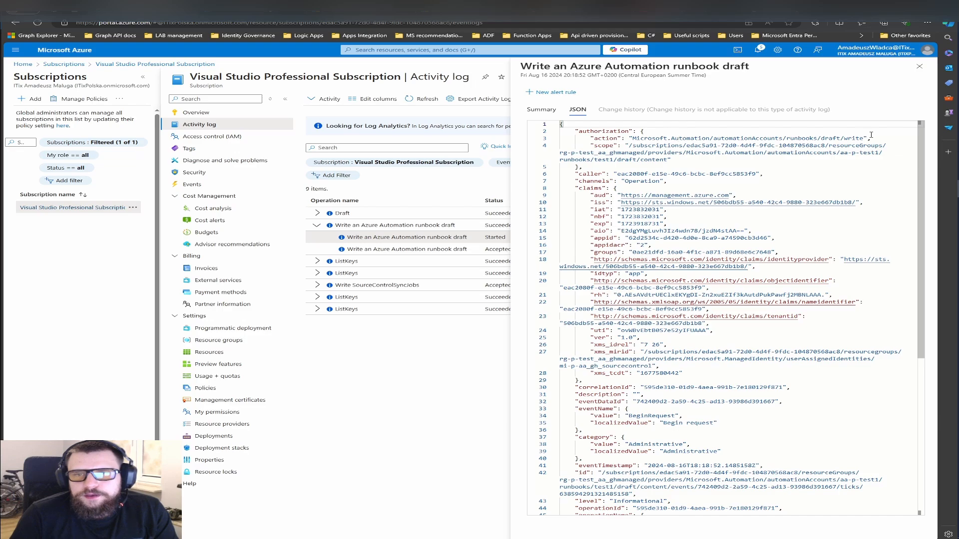
{"action": "left_click_drag", "start_coordinate": [864, 138], "coordinate": [633, 139]}
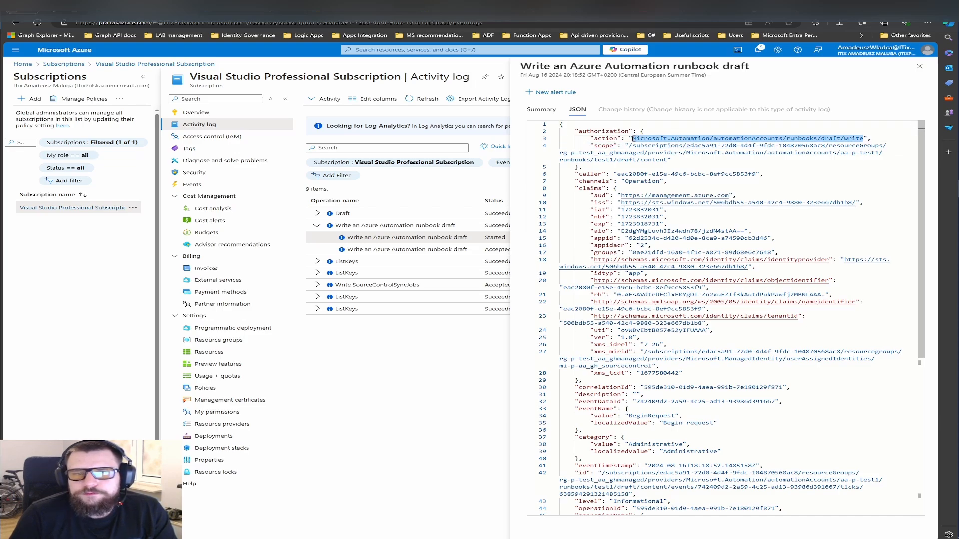
{"action": "left_click", "coordinate": [920, 66]}
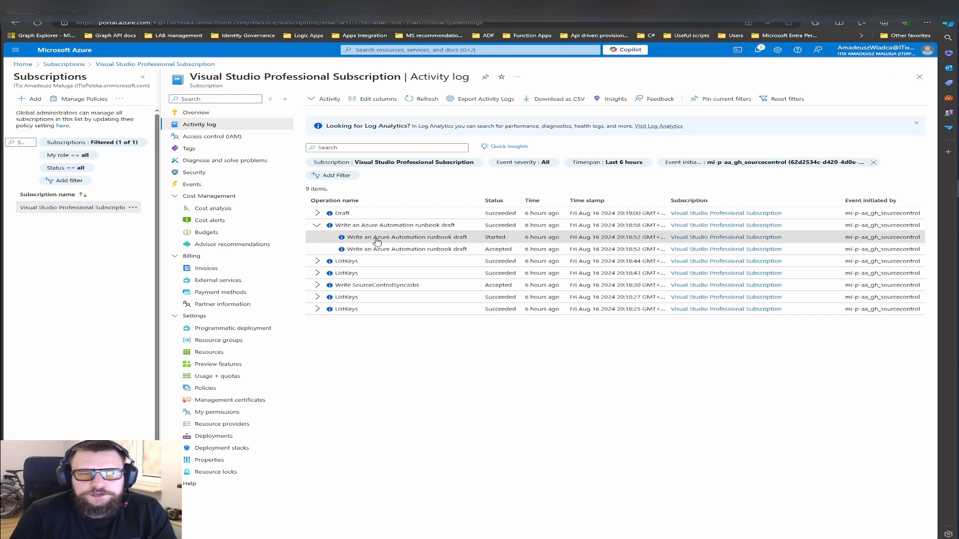
Step: Expand Write SourceControlSyncJobs, select the full authorization action in its started event's JSON, and close the details
{"action": "left_click", "coordinate": [317, 285]}
{"action": "left_click", "coordinate": [375, 297]}
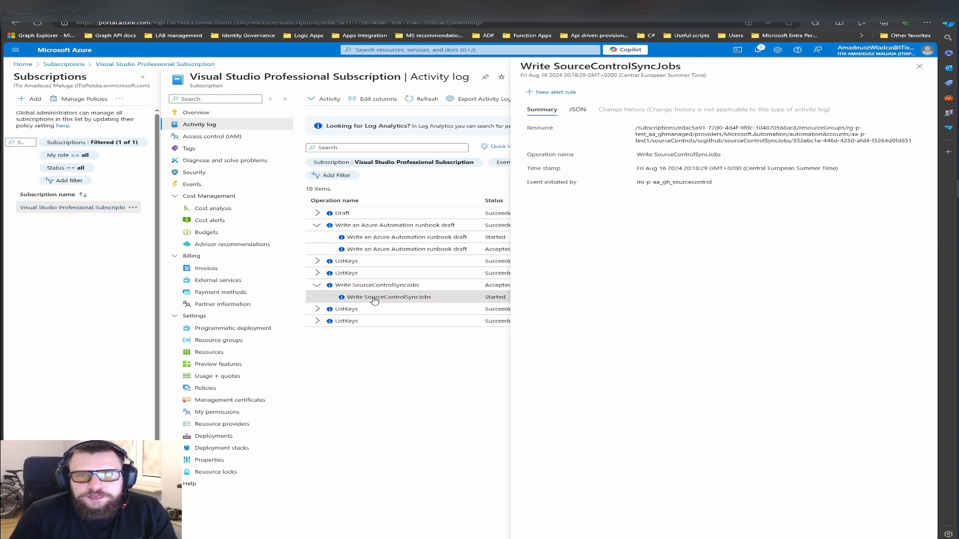
{"action": "left_click", "coordinate": [578, 110]}
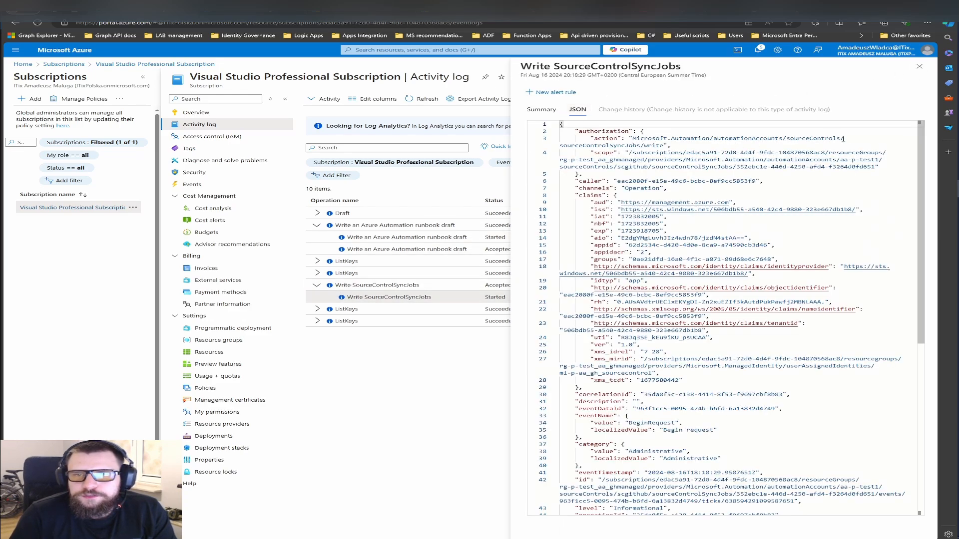
{"action": "mouse_move", "coordinate": [664, 145]}
{"action": "left_mouse_down"}
{"action": "mouse_move", "coordinate": [613, 145]}
{"action": "mouse_move", "coordinate": [841, 138]}
{"action": "mouse_move", "coordinate": [632, 138]}
{"action": "mouse_move", "coordinate": [664, 146]}
{"action": "left_mouse_up"}
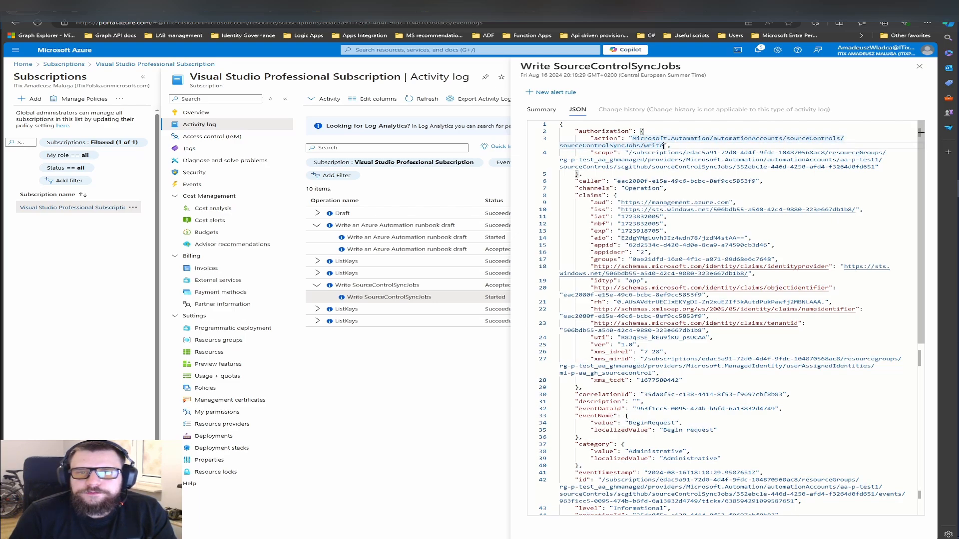
{"action": "left_click", "coordinate": [659, 146]}
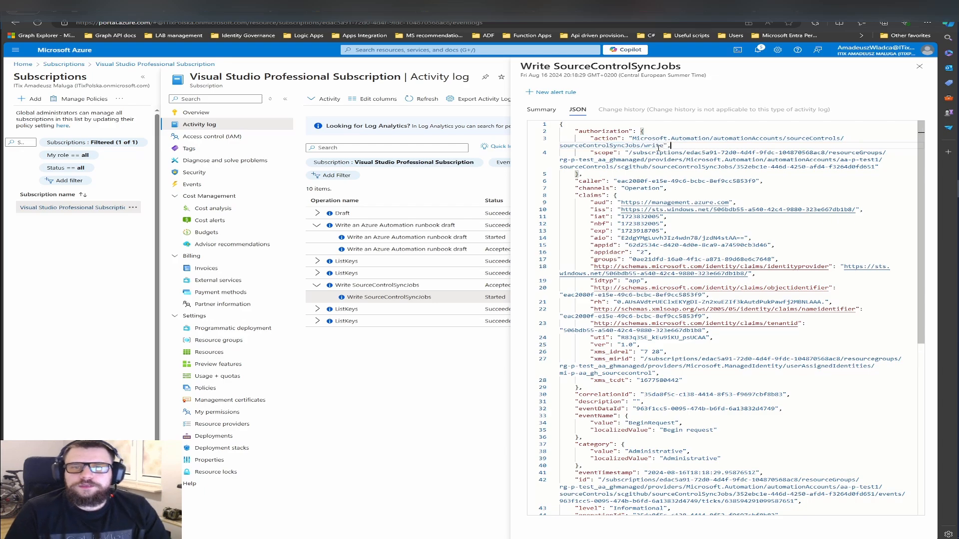
{"action": "left_click_drag", "start_coordinate": [664, 145], "coordinate": [636, 138]}
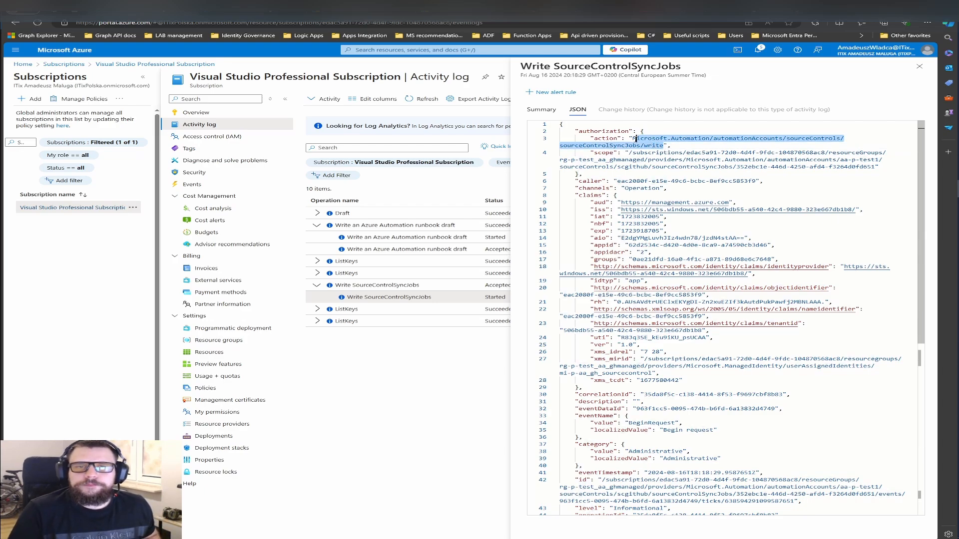
{"action": "left_click", "coordinate": [920, 67]}
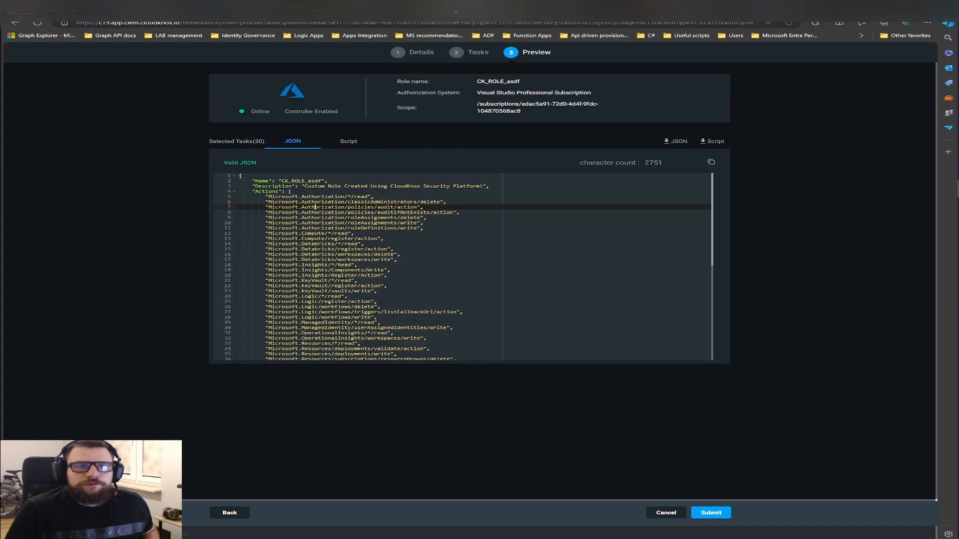
Step: Return to CK_ROLE_asdf's task selection in Permissions Management and search the tasks for the copied sourceControlSyncJobs/write action, shortening the search to automationAccounts
{"action": "left_click", "coordinate": [230, 513]}
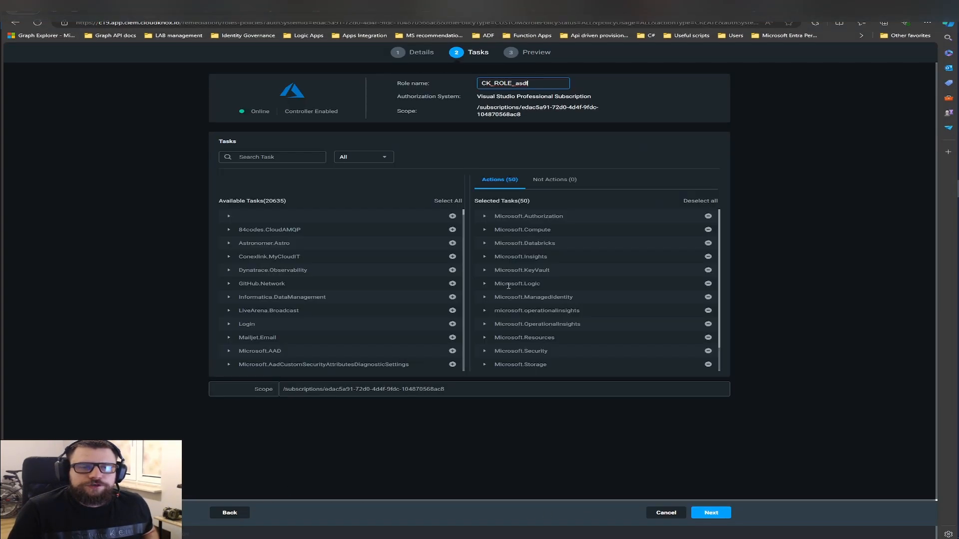
{"action": "key", "text": "ctrl+v"}
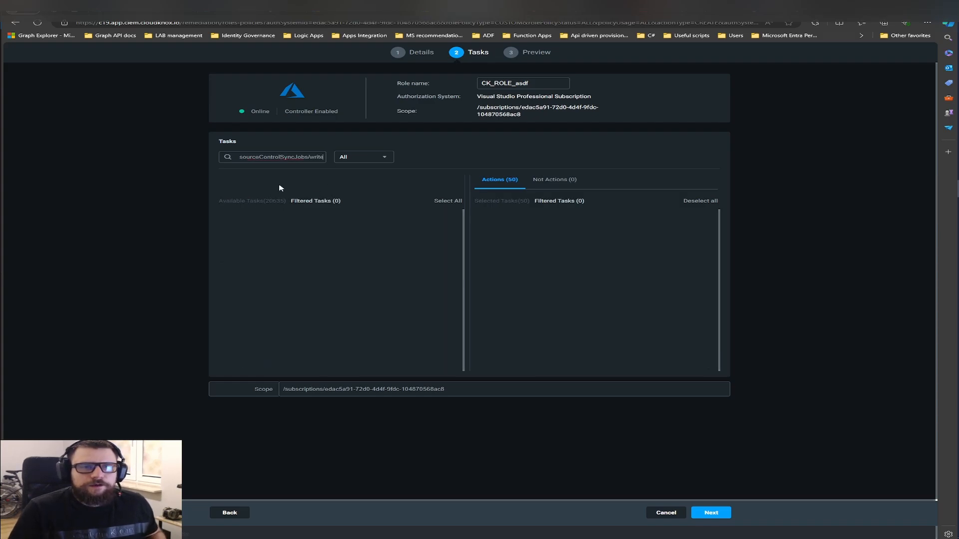
{"action": "key", "text": "ctrl+a"}
{"action": "key", "text": "ctrl+c"}
{"action": "key", "text": "BackSpace"}
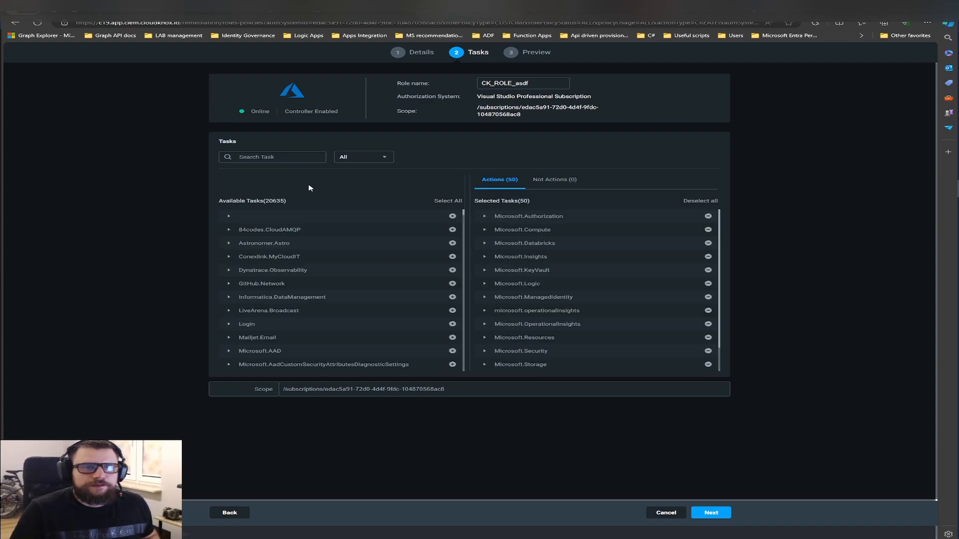
{"action": "key", "text": "ctrl+v"}
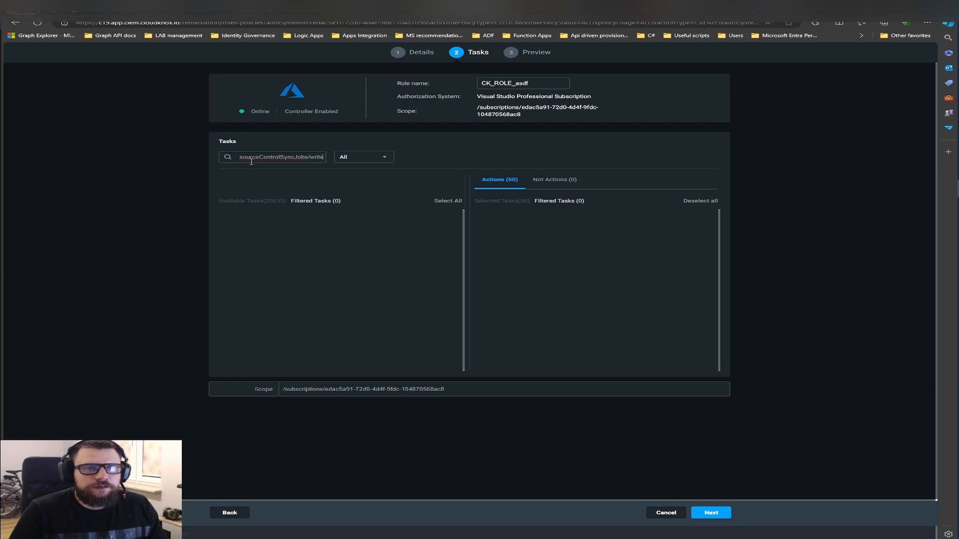
{"action": "key", "text": "ctrl+a"}
{"action": "left_click", "coordinate": [302, 159]}
{"action": "left_click_drag", "start_coordinate": [302, 159], "coordinate": [42, 159]}
{"action": "key", "text": "BackSpace"}
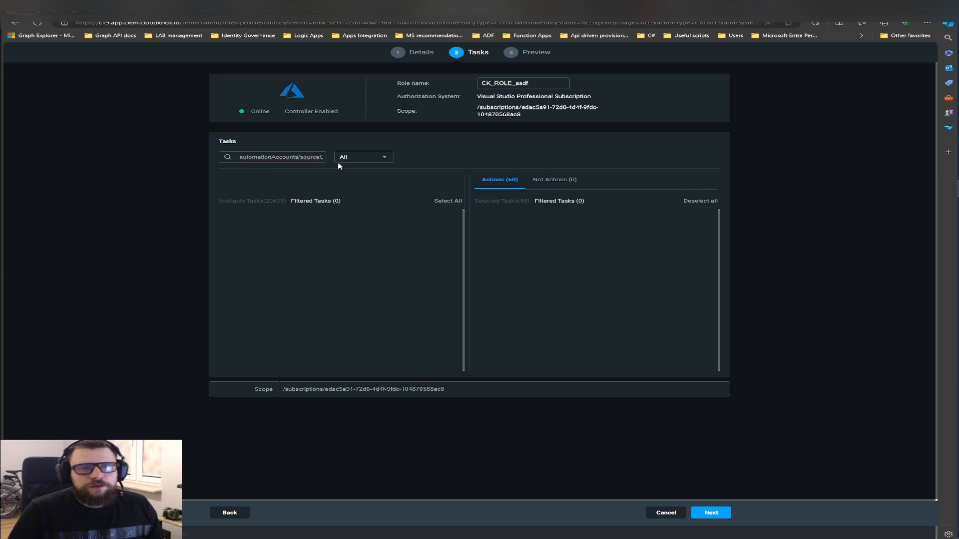
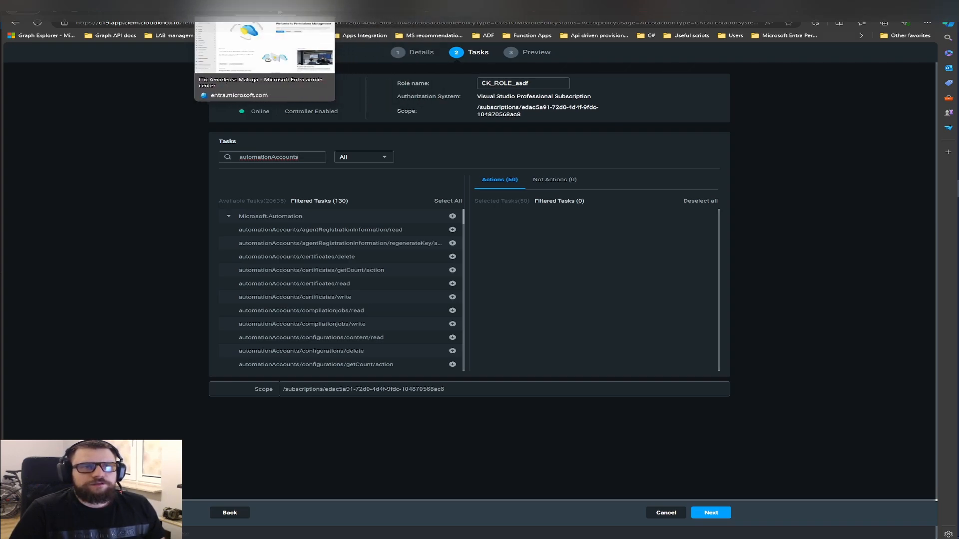
Step: Go back to the role's details and cancel the role creation, confirming that it is discarded
{"action": "left_click", "coordinate": [245, 521]}
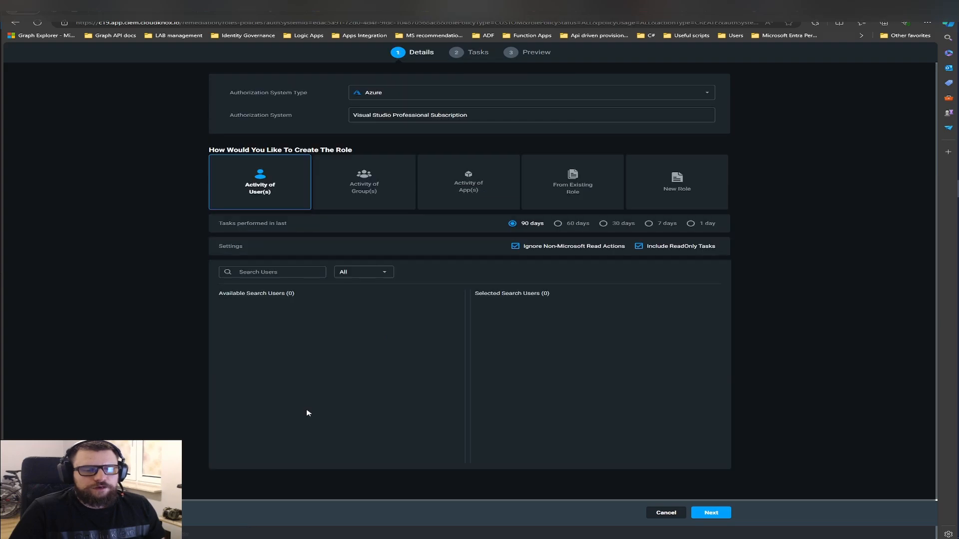
{"action": "left_click", "coordinate": [671, 514]}
{"action": "left_click", "coordinate": [494, 310]}
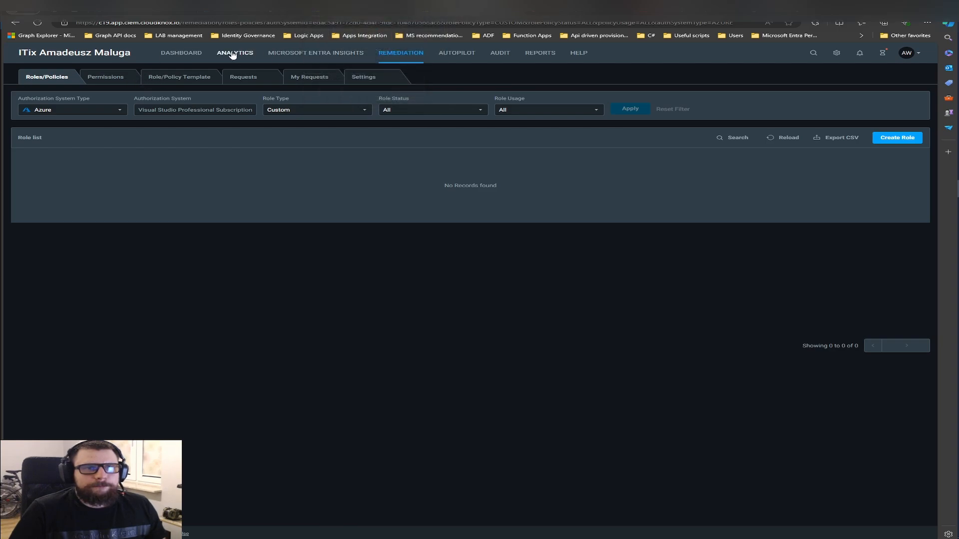
Step: List the permissions of managed identities in the Azure subscription and select mi-p-aa_gh_sourcecontrol
{"action": "left_click", "coordinate": [104, 79]}
{"action": "left_click", "coordinate": [302, 111]}
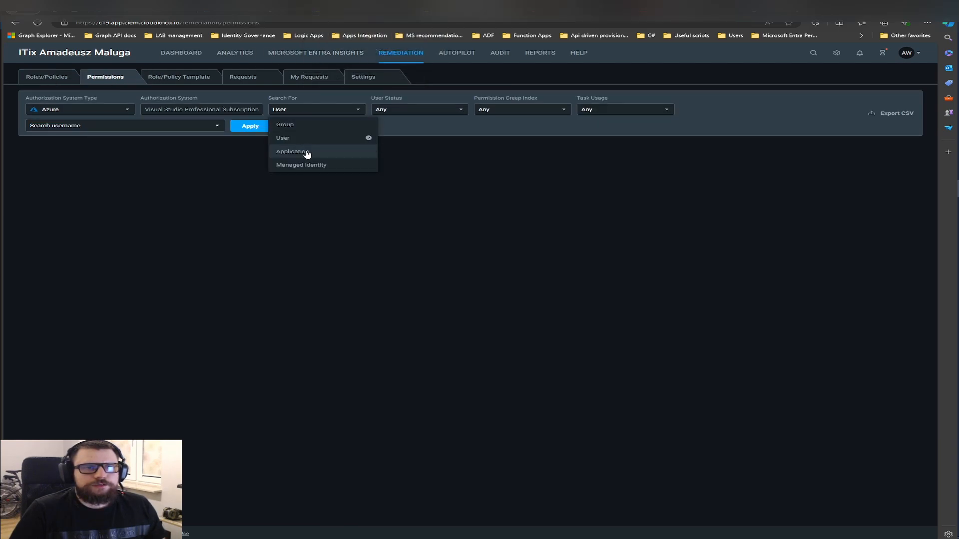
{"action": "left_click", "coordinate": [310, 165]}
{"action": "left_click", "coordinate": [235, 126]}
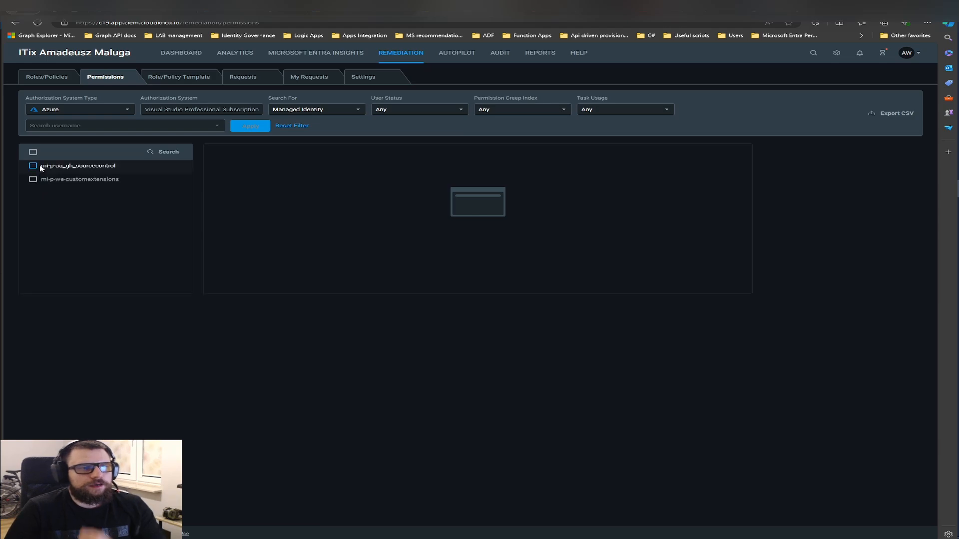
{"action": "left_click", "coordinate": [33, 166]}
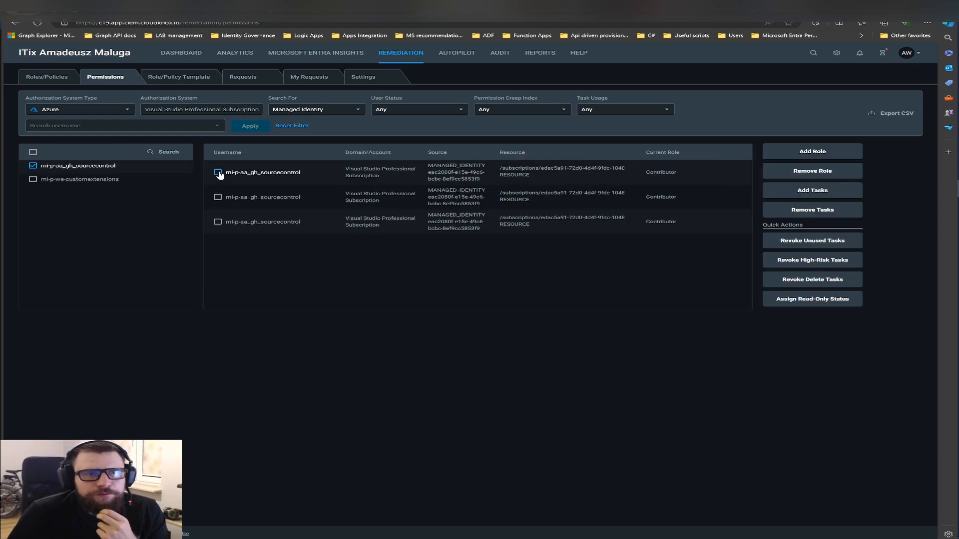
Step: Remove the Contributor role from all three mi-p-aa_gh_sourcecontrol assignments and execute the permission change
{"action": "left_click", "coordinate": [218, 173]}
{"action": "left_click", "coordinate": [218, 197]}
{"action": "left_click", "coordinate": [218, 222]}
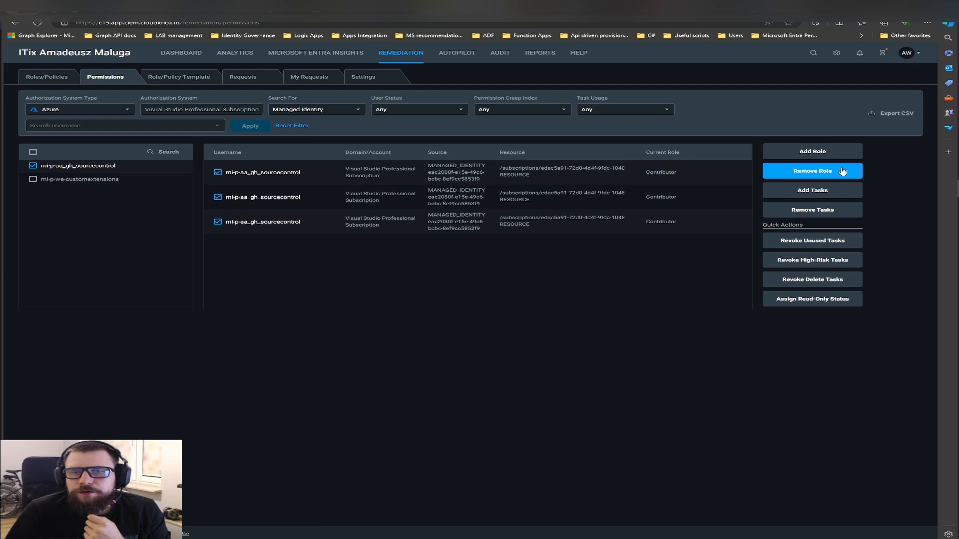
{"action": "left_click", "coordinate": [783, 173]}
{"action": "left_click", "coordinate": [445, 239]}
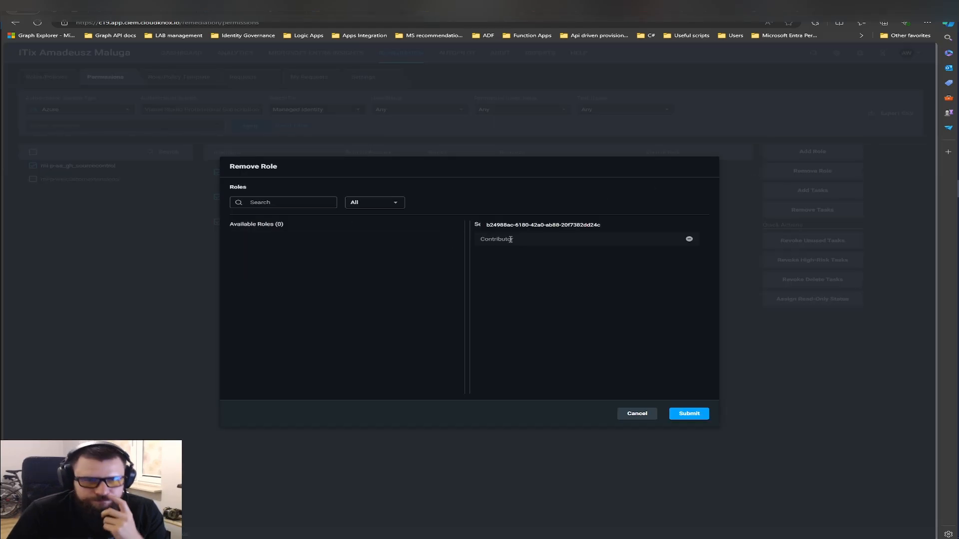
{"action": "left_click", "coordinate": [700, 415]}
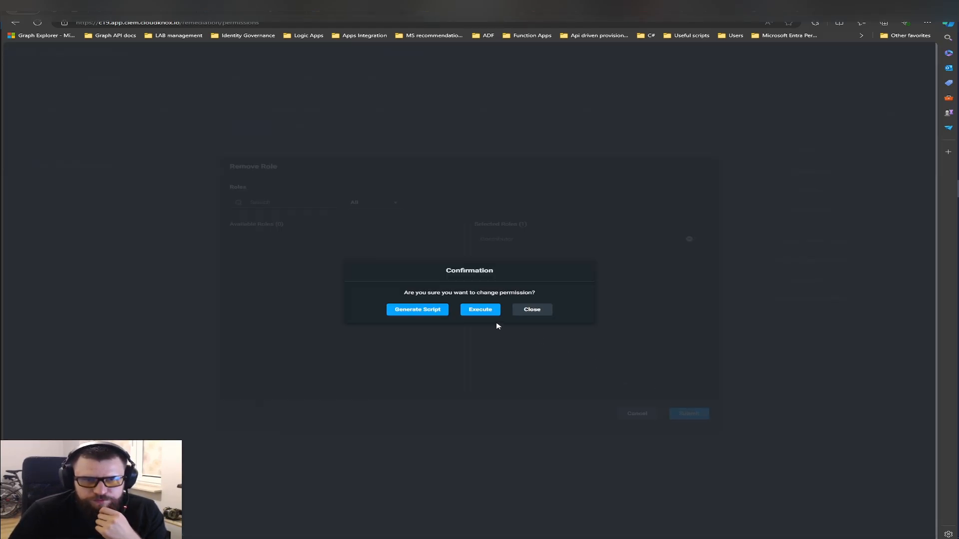
{"action": "left_click", "coordinate": [484, 315]}
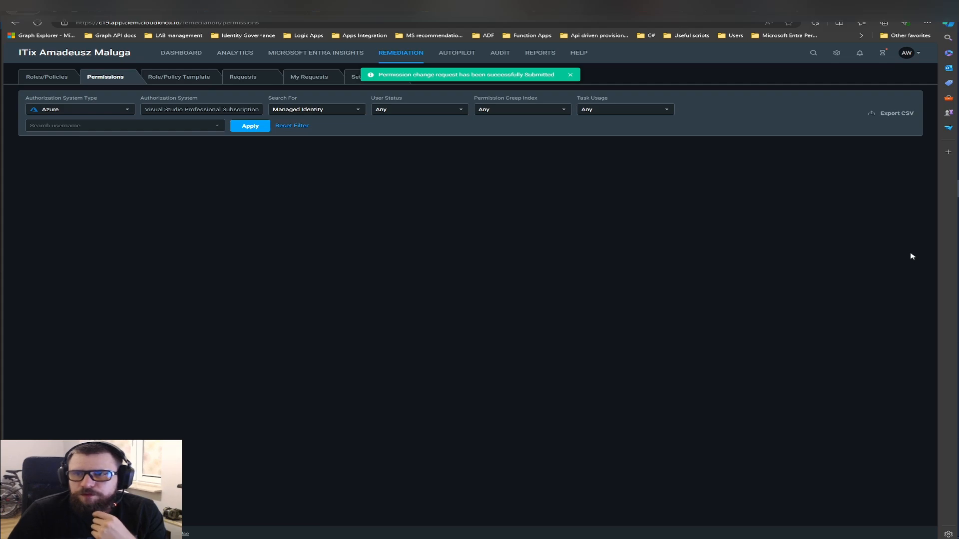
Step: Switch to custom_role.json in Visual Studio Code and open custom_role_scope_specified.json to examine its actions and assignable scopes
{"action": "left_click", "coordinate": [958, 154]}
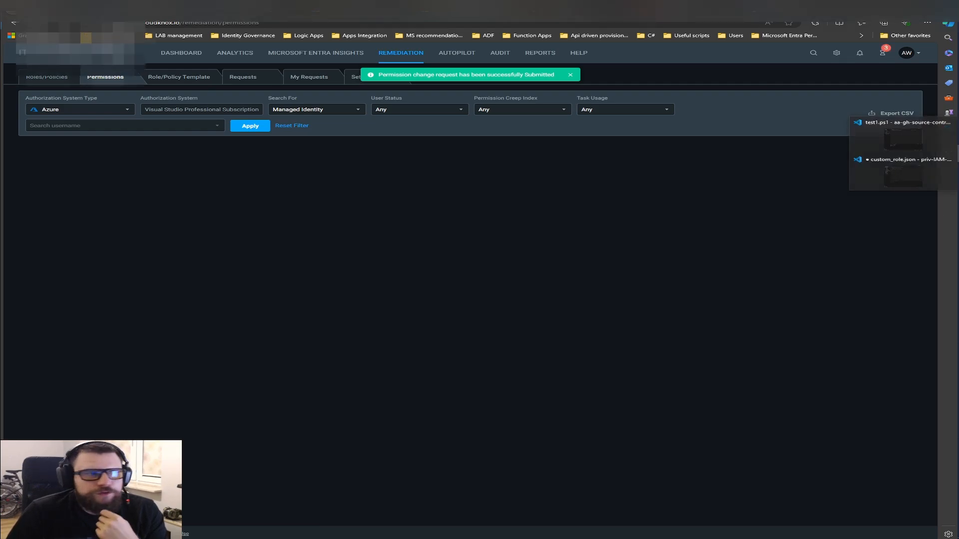
{"action": "left_click", "coordinate": [903, 170]}
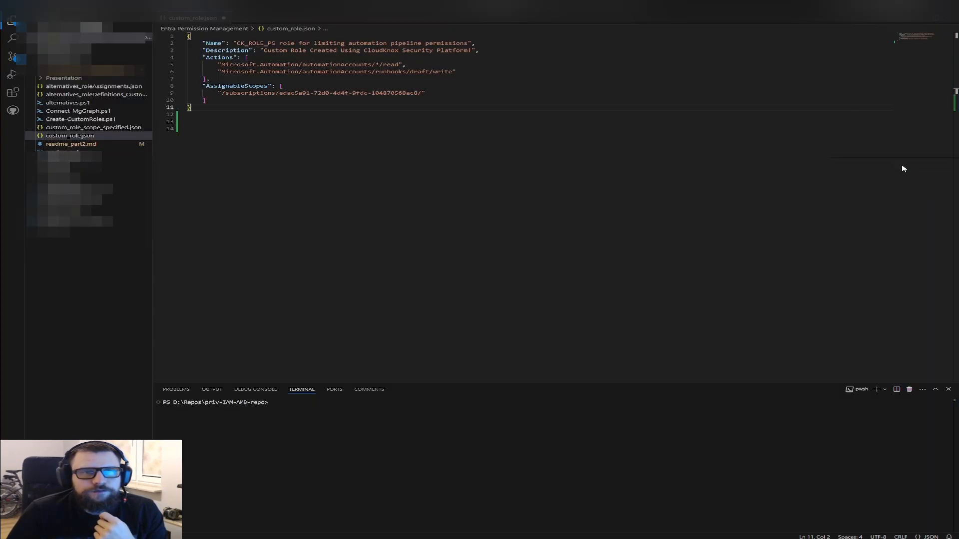
{"action": "left_click", "coordinate": [93, 128]}
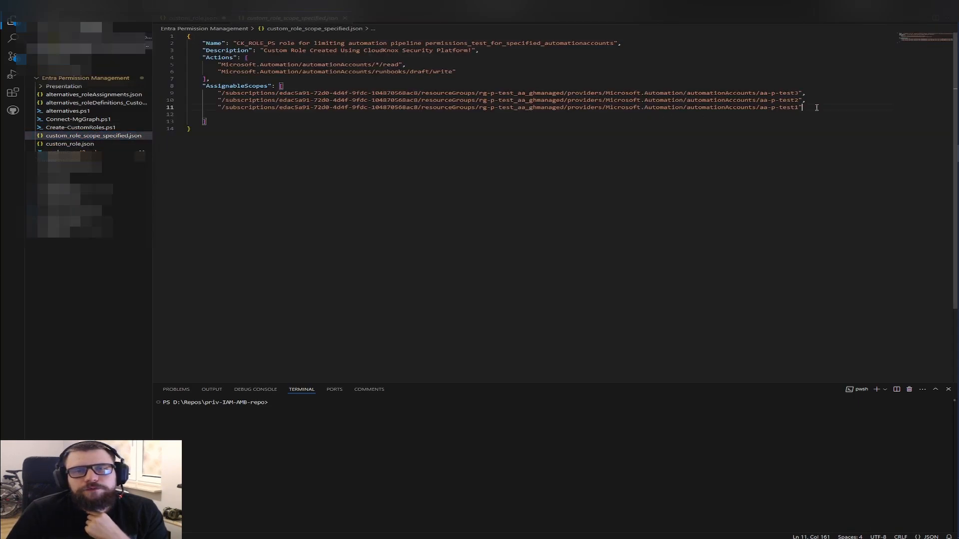
Step: Compare the assignable scopes in custom_role_scope_specified.json with the subscription-wide scope in custom_role.json
{"action": "left_click_drag", "start_coordinate": [803, 108], "coordinate": [187, 86]}
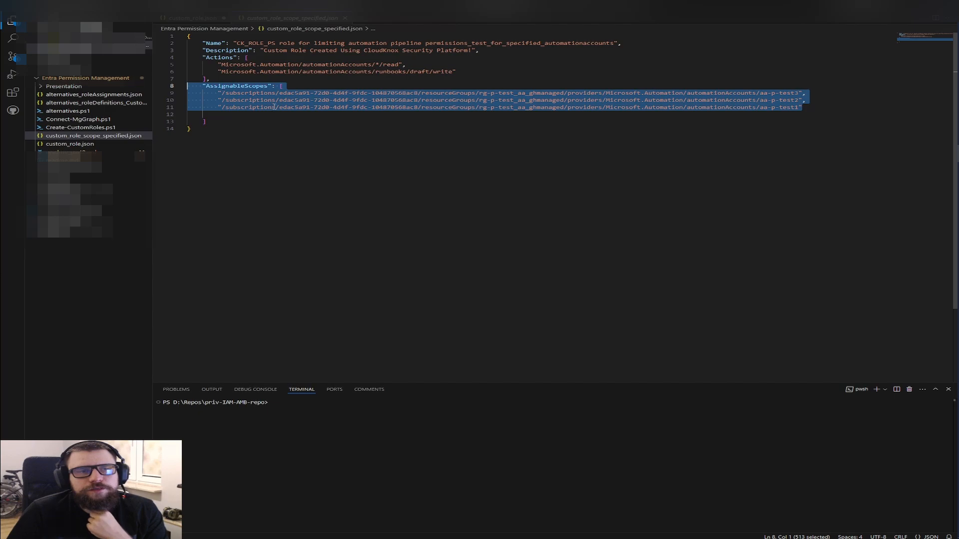
{"action": "left_click", "coordinate": [107, 144]}
{"action": "left_click_drag", "start_coordinate": [445, 93], "coordinate": [218, 93]}
{"action": "left_click", "coordinate": [330, 115]}
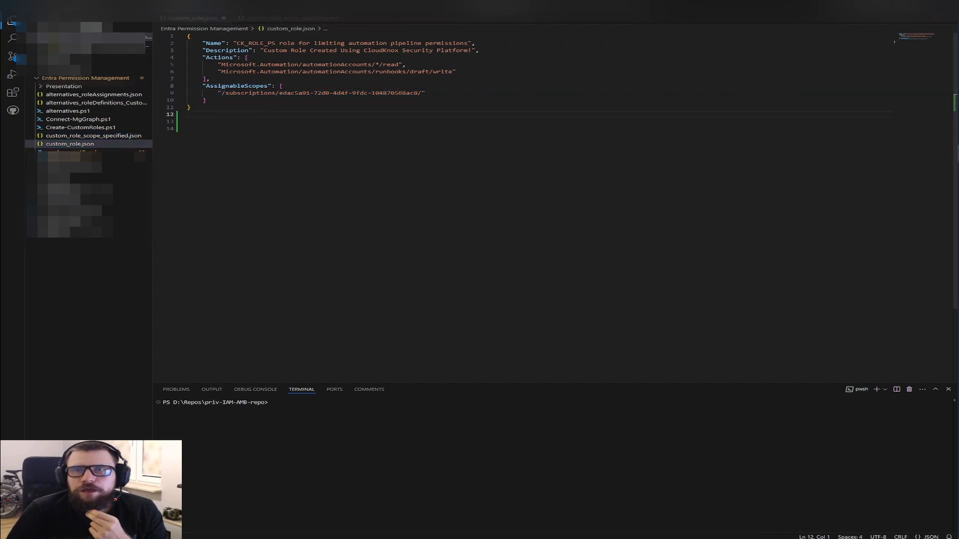
Step: Switch back to Permissions Management, reapply the managed identity filter and check the current roles of mi-p-aa_gh_sourcecontrol
{"action": "key", "text": "alt+Tab"}
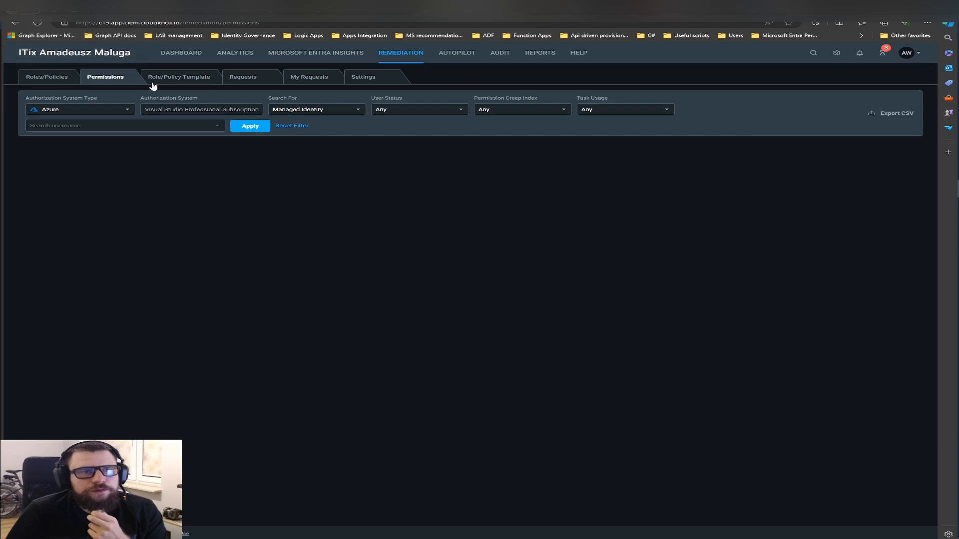
{"action": "left_click", "coordinate": [250, 128]}
{"action": "left_click", "coordinate": [46, 168]}
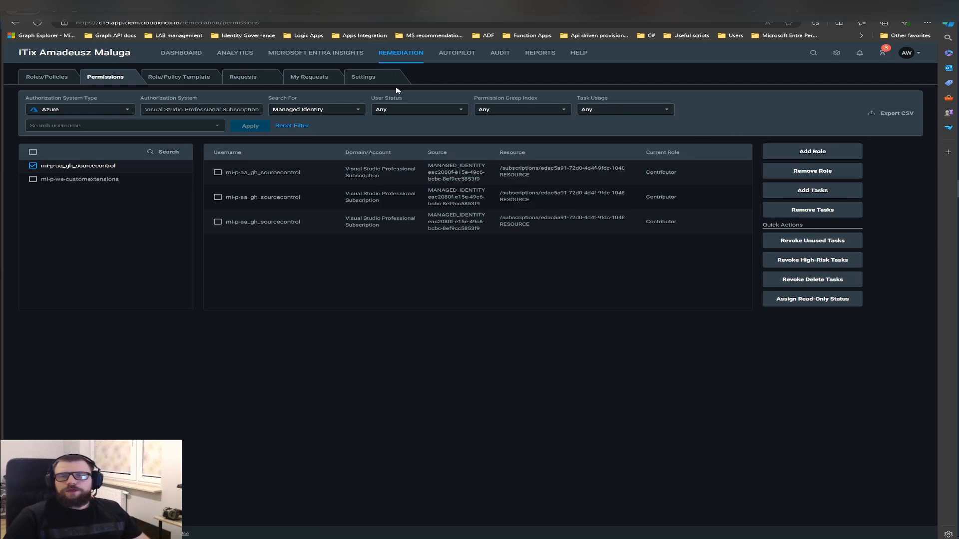
Step: Switch to the Azure portal and open the role assignments in the Visual Studio Professional Subscription's access control
{"action": "left_click", "coordinate": [168, 14]}
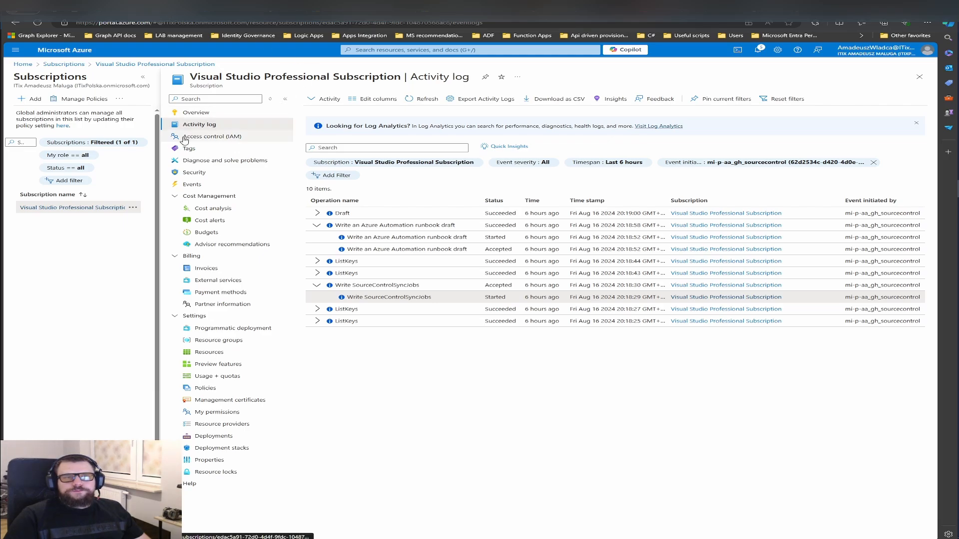
{"action": "left_click", "coordinate": [407, 50]}
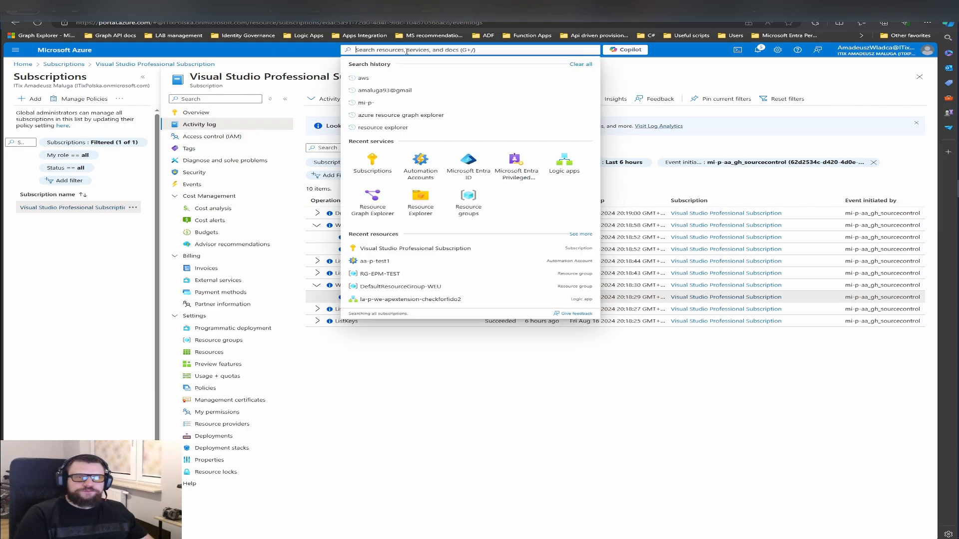
{"action": "left_click", "coordinate": [370, 162]}
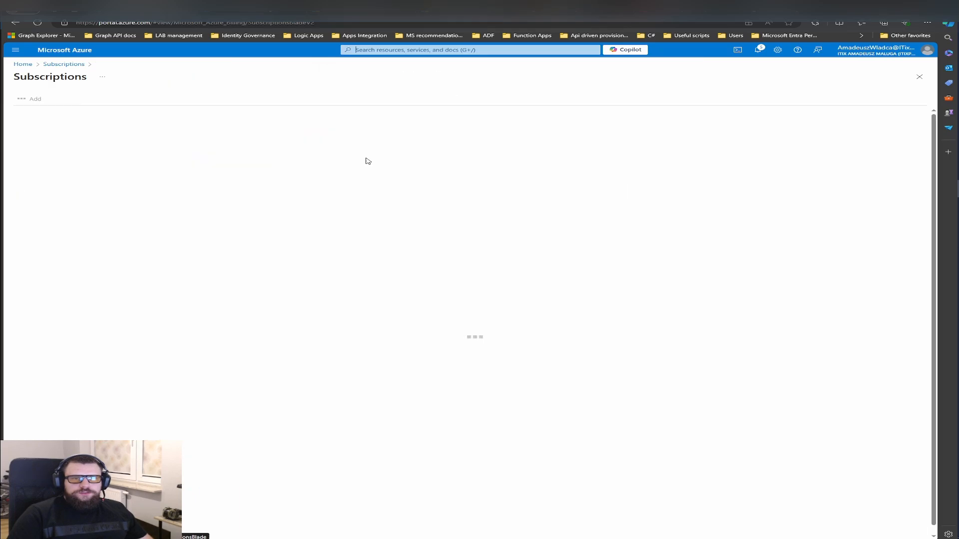
{"action": "left_click", "coordinate": [95, 163]}
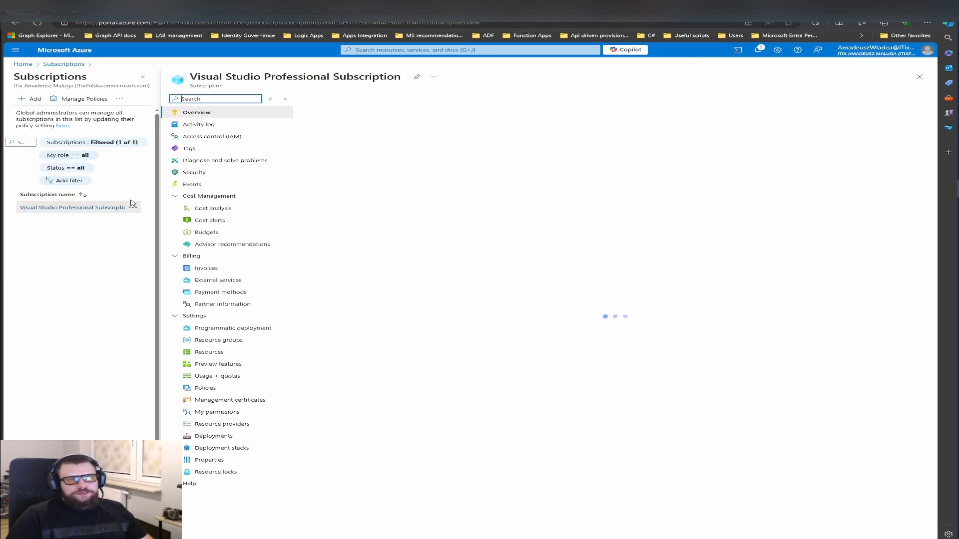
{"action": "left_click", "coordinate": [231, 139]}
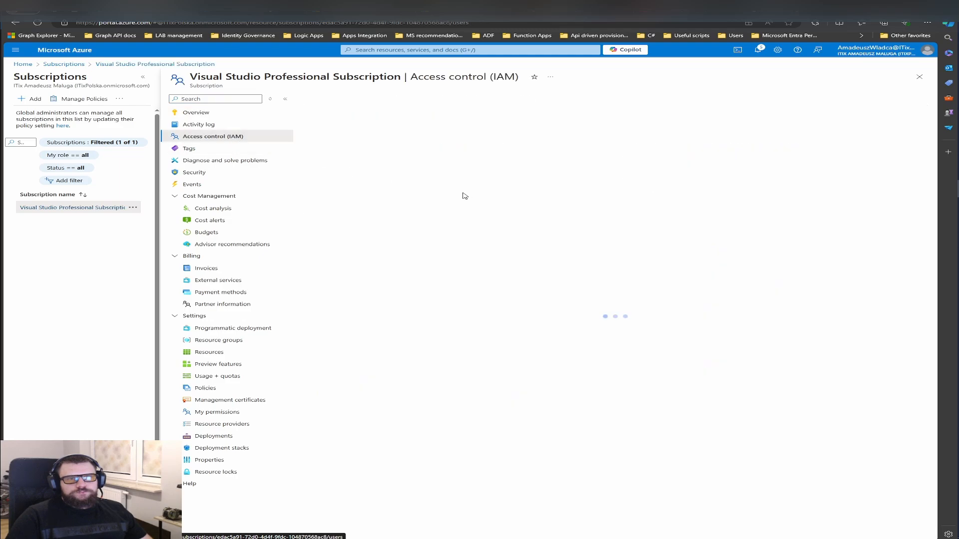
{"action": "left_click", "coordinate": [358, 120]}
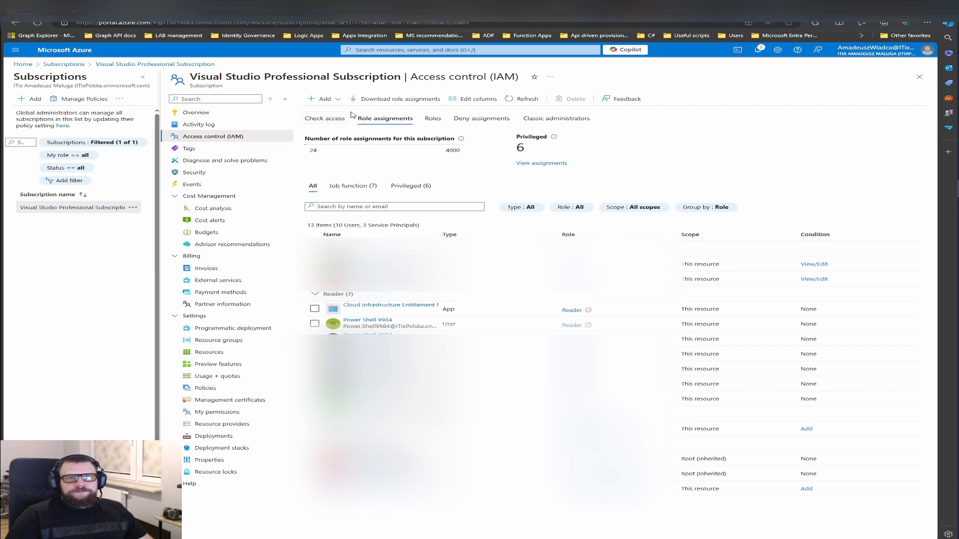
Step: Start a new role assignment on the subscription, search the job function roles for "ck_" and widen the name column
{"action": "left_click", "coordinate": [324, 98]}
{"action": "left_click", "coordinate": [334, 120]}
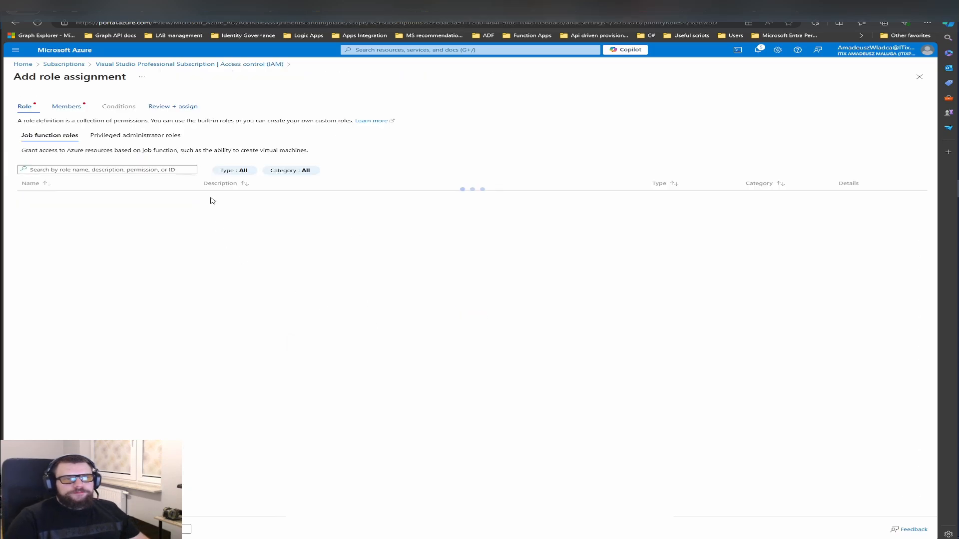
{"action": "left_click", "coordinate": [133, 169]}
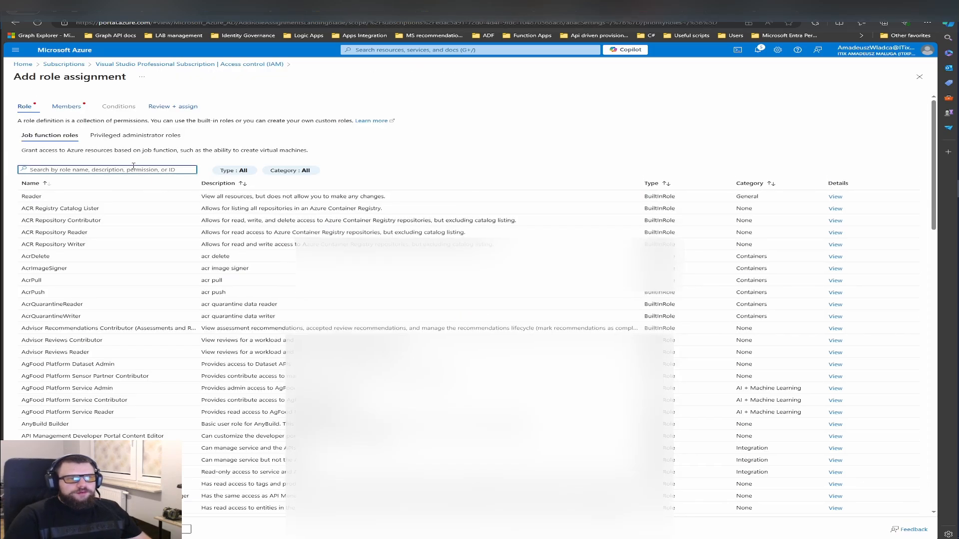
{"action": "type", "text": "ck"}
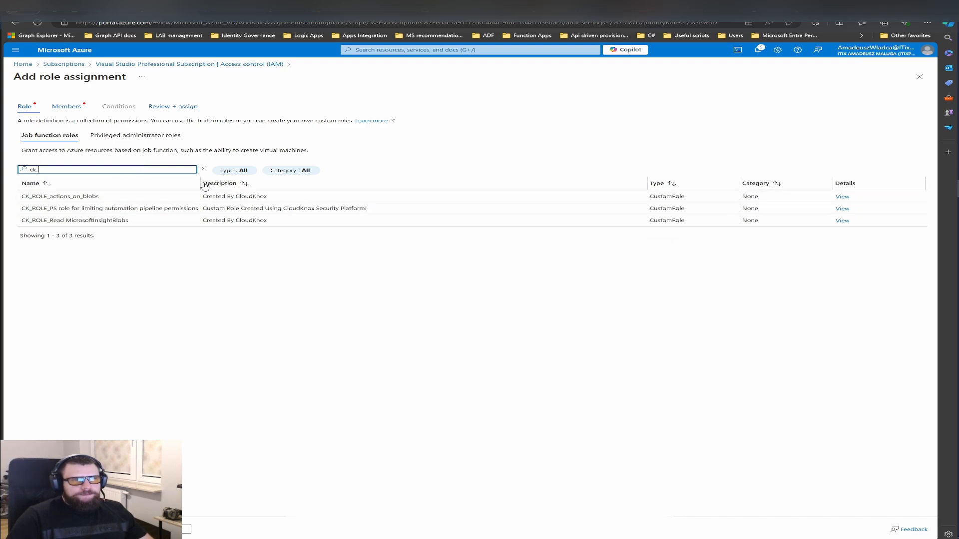
{"action": "left_click_drag", "start_coordinate": [202, 184], "coordinate": [270, 182]}
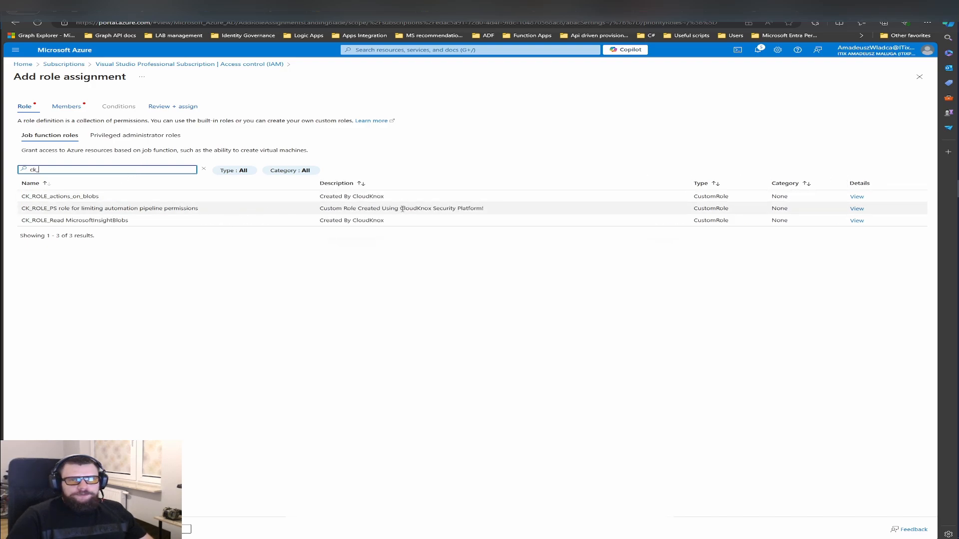
{"action": "type", "text": "_"}
Step: Select the CK_ROLE_PS role for limiting automation pipeline permissions and examine the assignable scopes in its JSON definition
{"action": "left_click", "coordinate": [857, 209]}
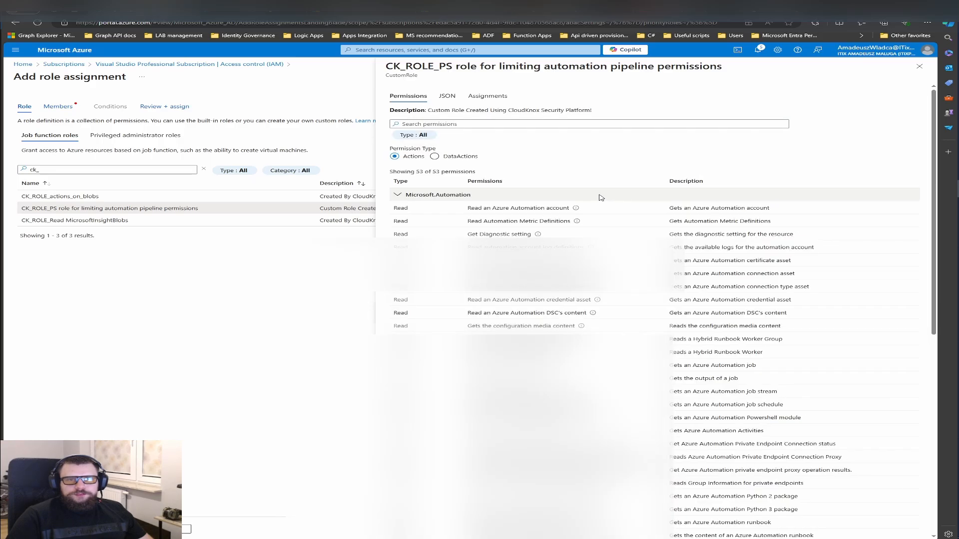
{"action": "left_click", "coordinate": [447, 96]}
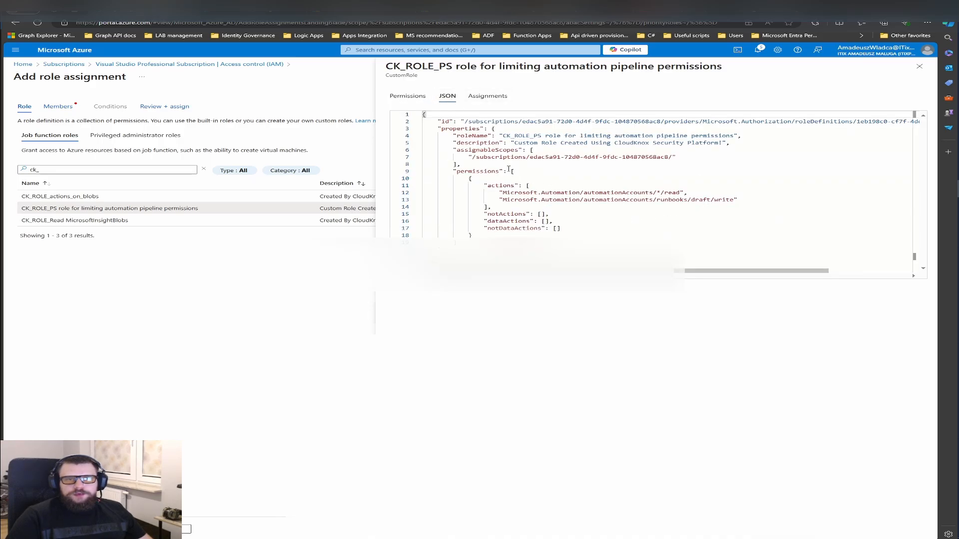
{"action": "left_click_drag", "start_coordinate": [677, 157], "coordinate": [385, 150]}
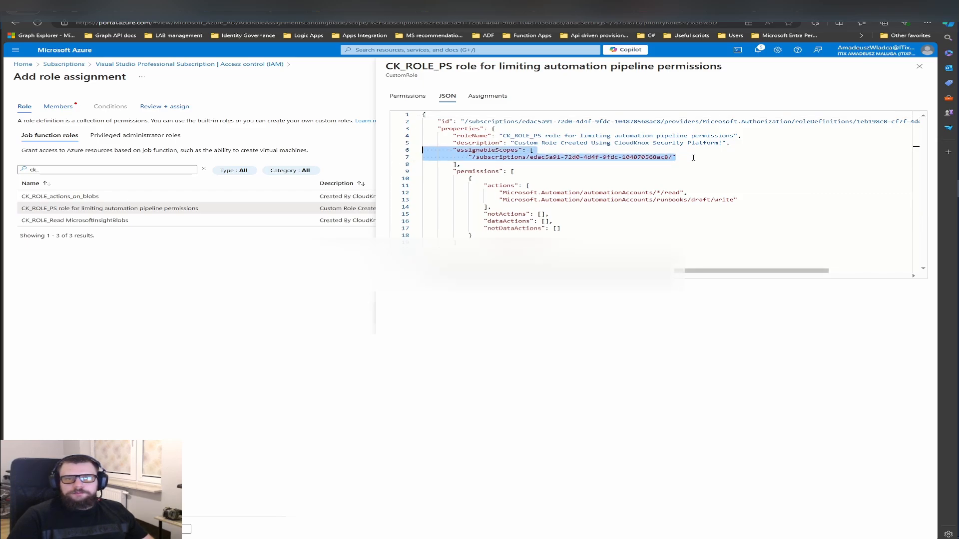
{"action": "left_click", "coordinate": [919, 67]}
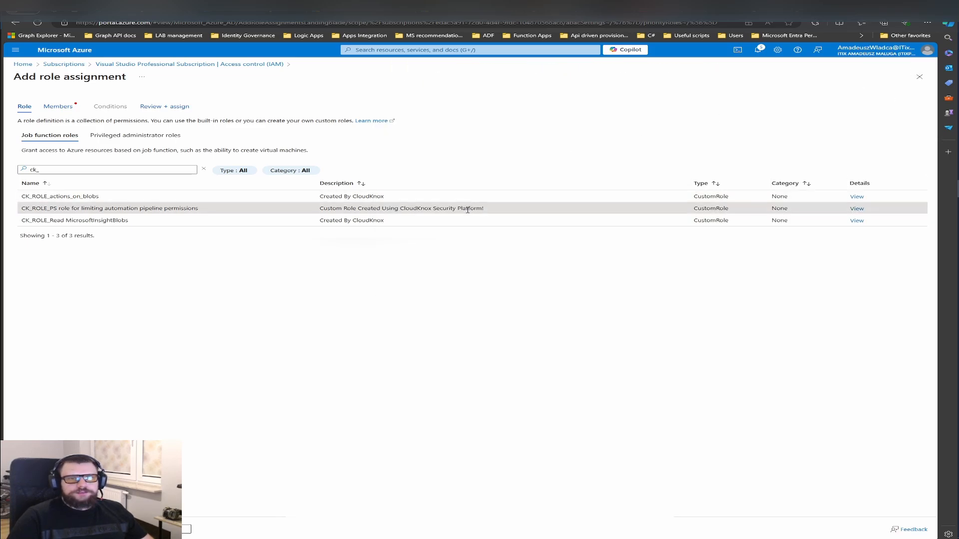
Step: Add the user-assigned managed identity mi-p-aa_gh_sourcecontrol as the role's member, then review and complete the assignment
{"action": "left_click", "coordinate": [63, 106]}
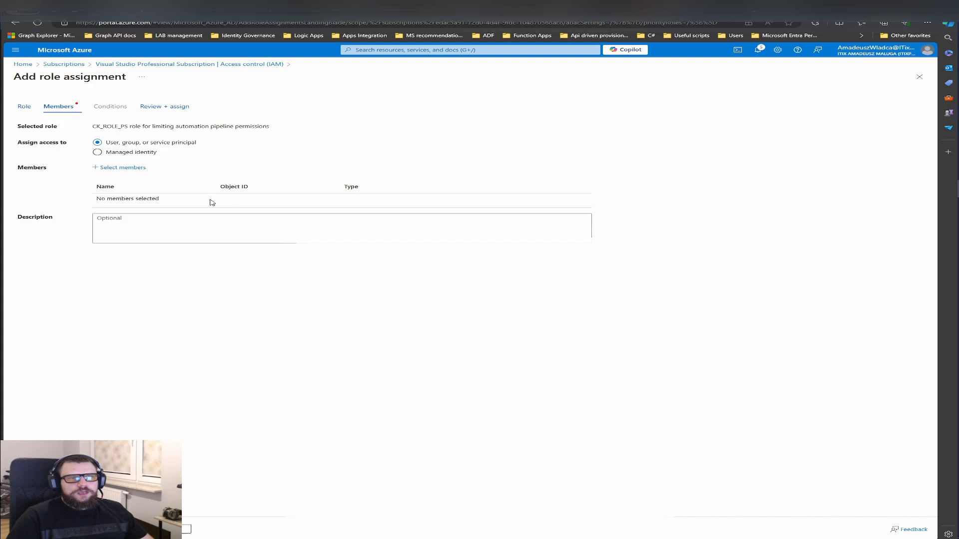
{"action": "left_click", "coordinate": [115, 152]}
{"action": "left_click", "coordinate": [119, 169]}
{"action": "left_click", "coordinate": [706, 140]}
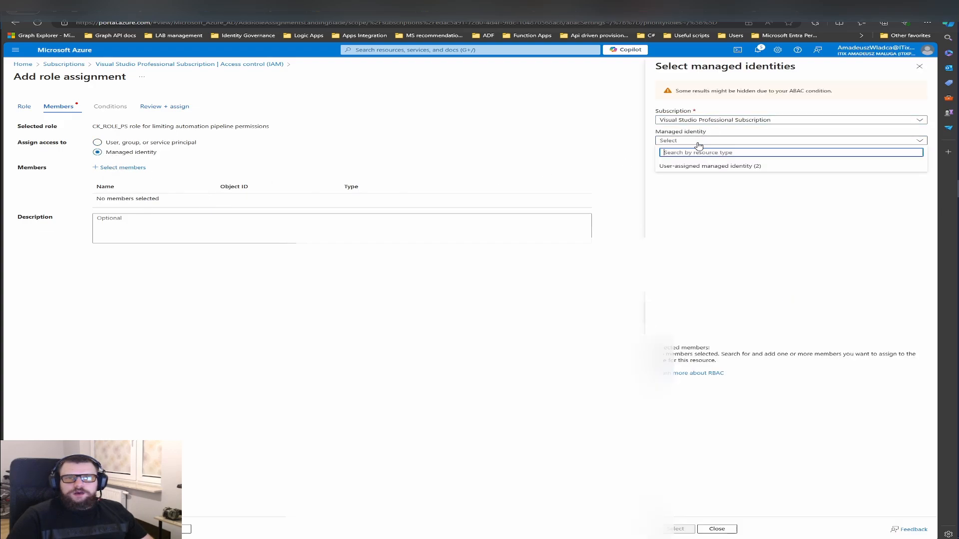
{"action": "left_click", "coordinate": [697, 167]}
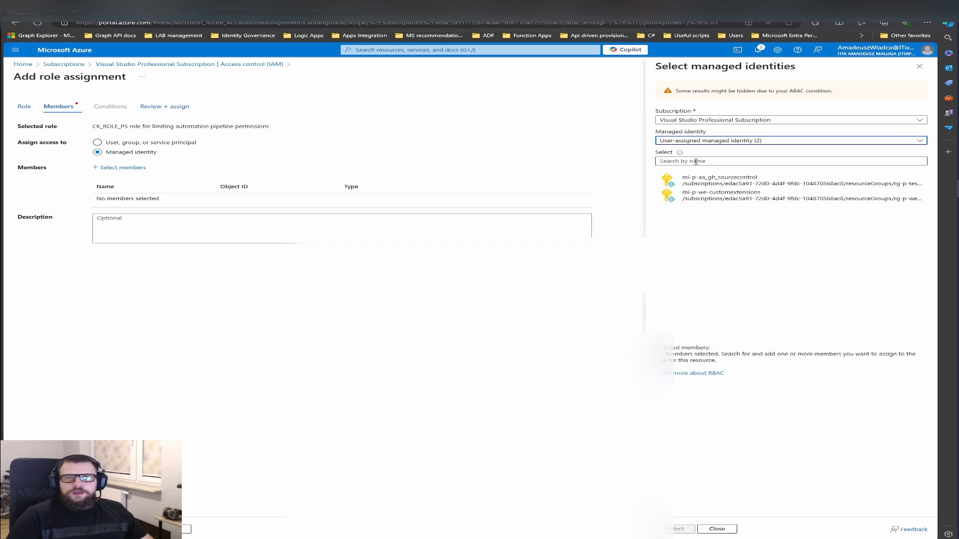
{"action": "left_click", "coordinate": [717, 181]}
{"action": "left_click", "coordinate": [679, 529]}
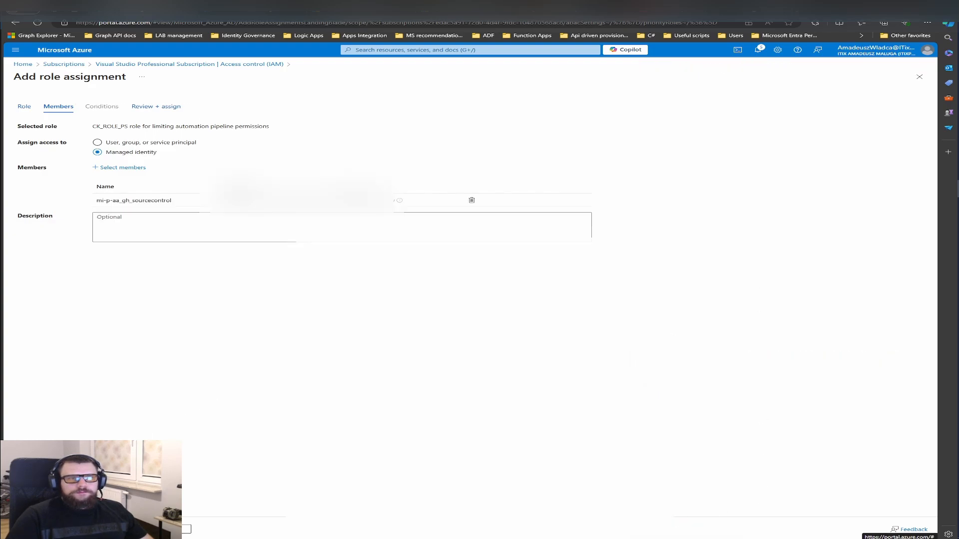
{"action": "left_click", "coordinate": [41, 529]}
{"action": "left_click", "coordinate": [41, 529]}
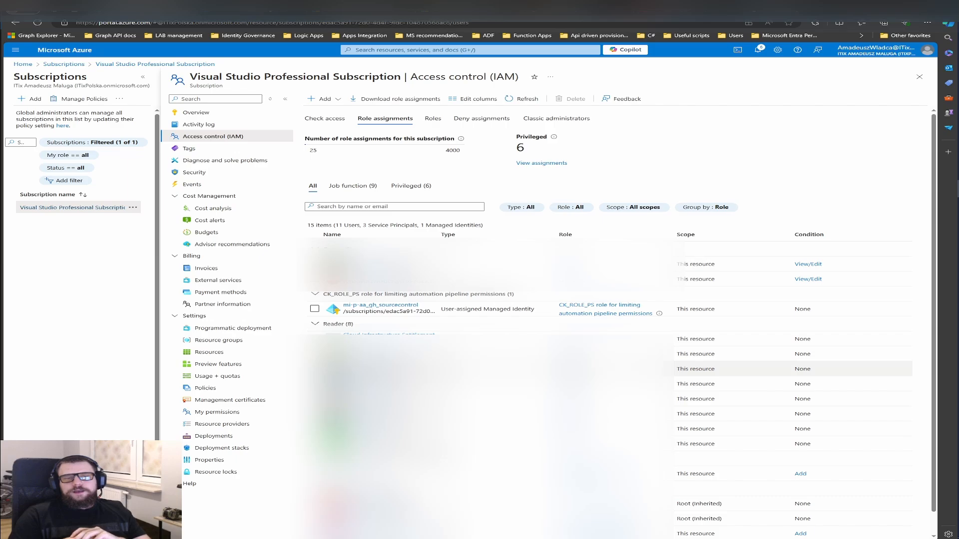
Step: Switch to test1.ps1 in Visual Studio Code and change the comment on line 2 to "##final test EPM"
{"action": "mouse_move", "coordinate": [955, 155]}
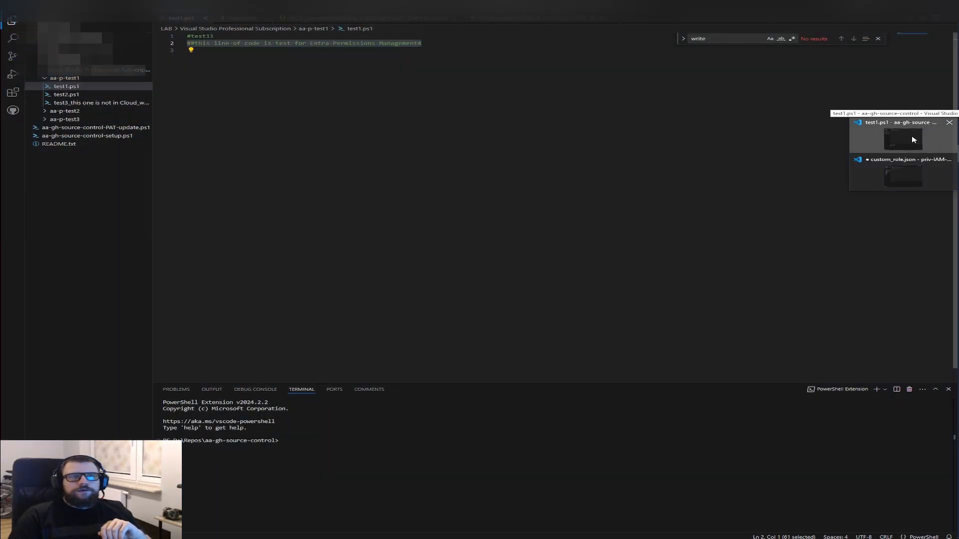
{"action": "left_click", "coordinate": [914, 139]}
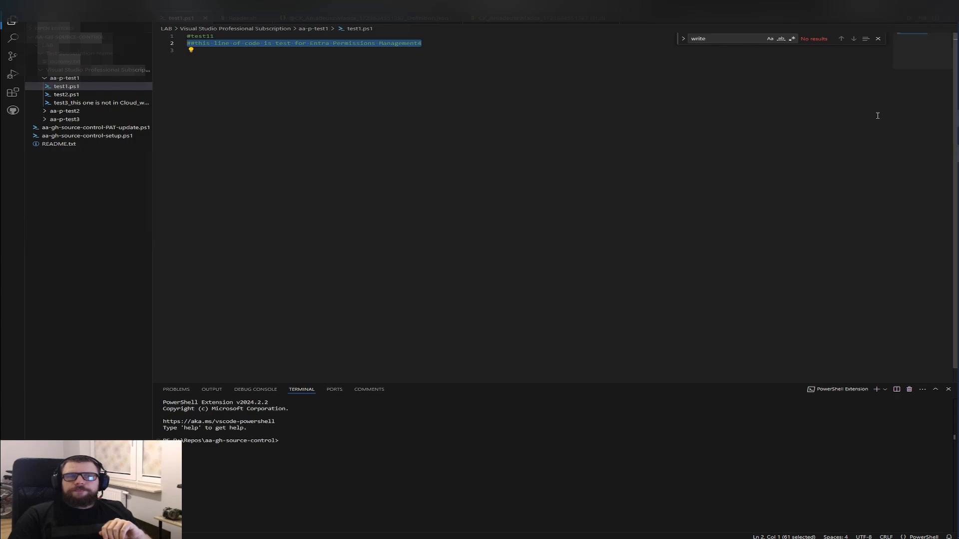
{"action": "left_click", "coordinate": [452, 43]}
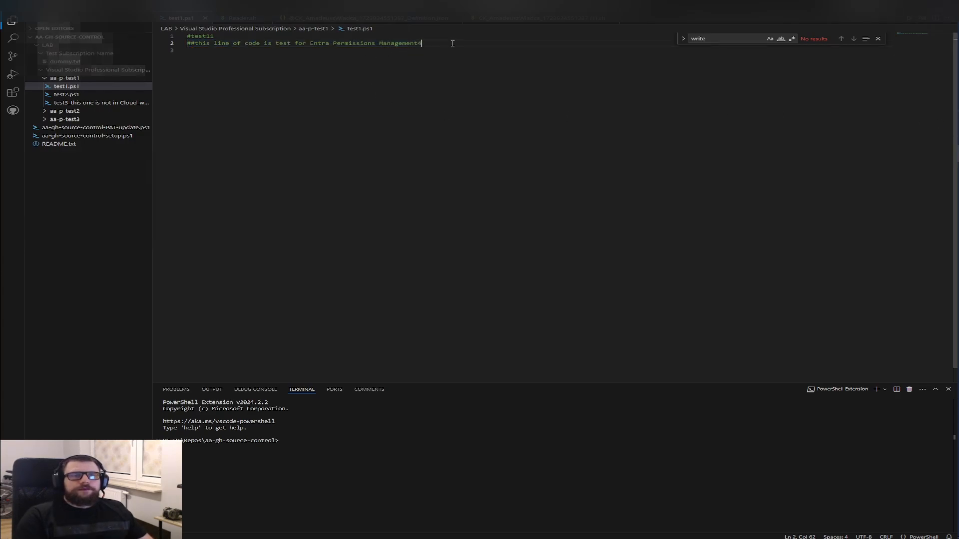
{"action": "key", "text": "BackSpace"}
{"action": "key", "text": "BackSpace"}
{"action": "key", "text": "BackSpace"}
{"action": "key", "text": "BackSpace"}
{"action": "key", "text": "BackSpace"}
{"action": "key", "text": "BackSpace"}
{"action": "key", "text": "BackSpace"}
{"action": "key", "text": "BackSpace"}
{"action": "key", "text": "BackSpace"}
{"action": "key", "text": "BackSpace"}
{"action": "key", "text": "BackSpace"}
{"action": "key", "text": "BackSpace"}
{"action": "key", "text": "BackSpace"}
{"action": "key", "text": "BackSpace"}
{"action": "key", "text": "BackSpace"}
{"action": "key", "text": "BackSpace"}
{"action": "key", "text": "BackSpace"}
{"action": "key", "text": "BackSpace"}
{"action": "key", "text": "BackSpace"}
{"action": "key", "text": "BackSpace"}
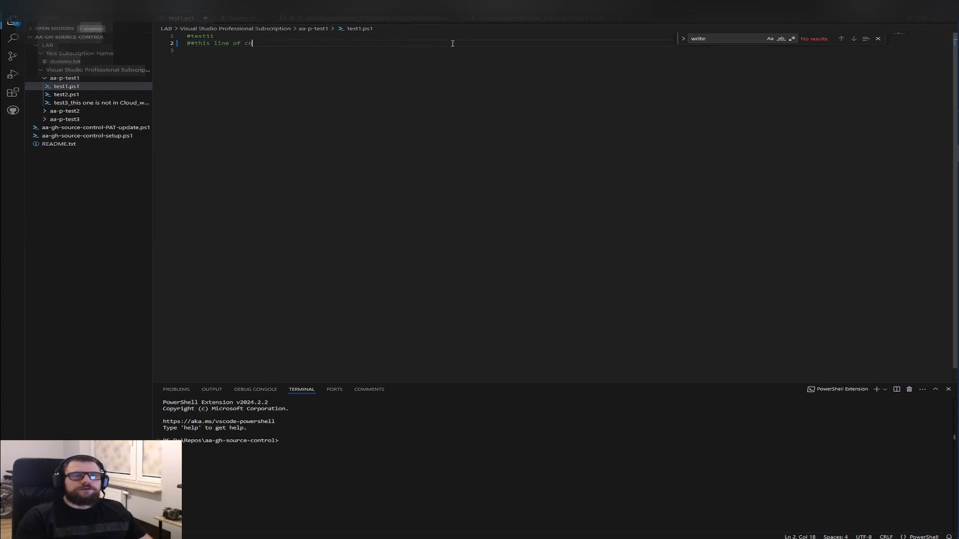
{"action": "key", "text": "BackSpace"}
{"action": "key", "text": "BackSpace"}
{"action": "key", "text": "BackSpace"}
{"action": "key", "text": "BackSpace"}
{"action": "key", "text": "BackSpace"}
{"action": "key", "text": "BackSpace"}
{"action": "key", "text": "BackSpace"}
{"action": "key", "text": "BackSpace"}
{"action": "key", "text": "BackSpace"}
{"action": "key", "text": "BackSpace"}
{"action": "key", "text": "BackSpace"}
{"action": "key", "text": "BackSpace"}
{"action": "key", "text": "BackSpace"}
{"action": "type", "text": "final test EPM"}
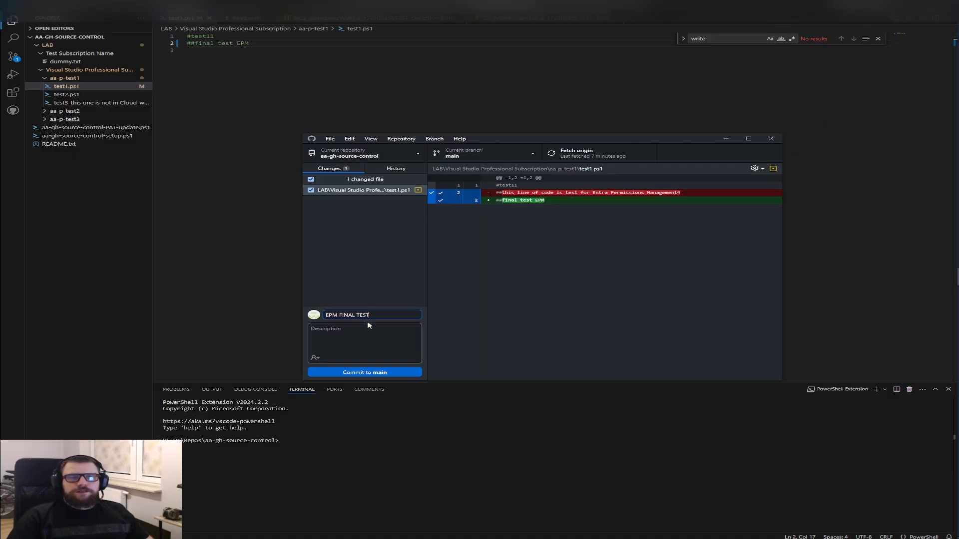
Step: Commit the test1.ps1 change to main in GitHub Desktop with the summary "EPM FINAL TEST" and push it to origin
{"action": "left_click", "coordinate": [384, 373]}
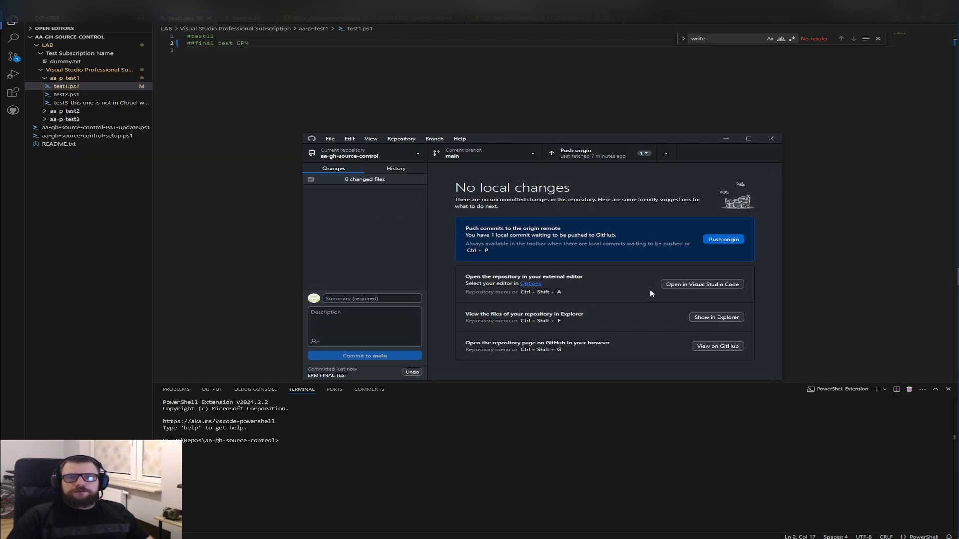
{"action": "left_click", "coordinate": [597, 162]}
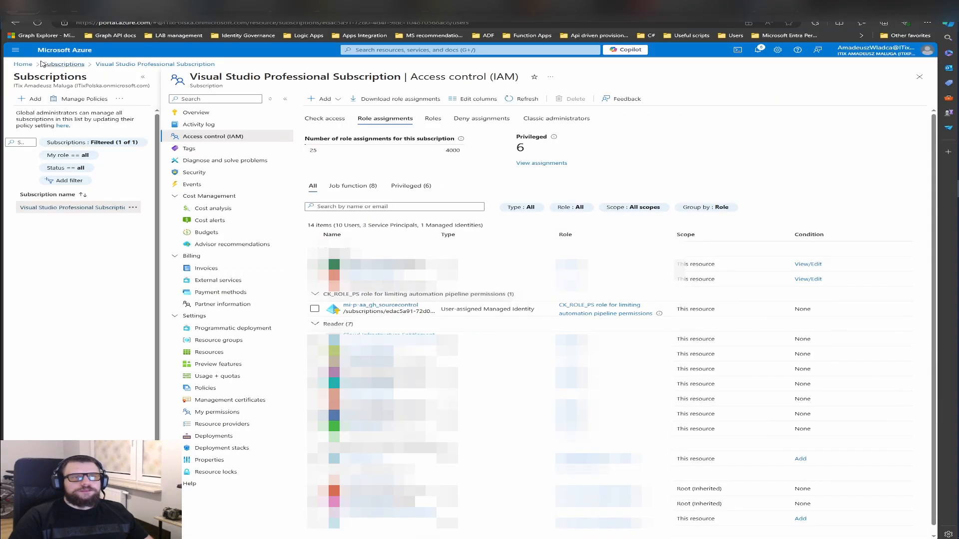
Step: In the Azure portal, open the runbooks of automation account aa-p-test1 and refresh the list to check the modification times
{"action": "left_click", "coordinate": [15, 49]}
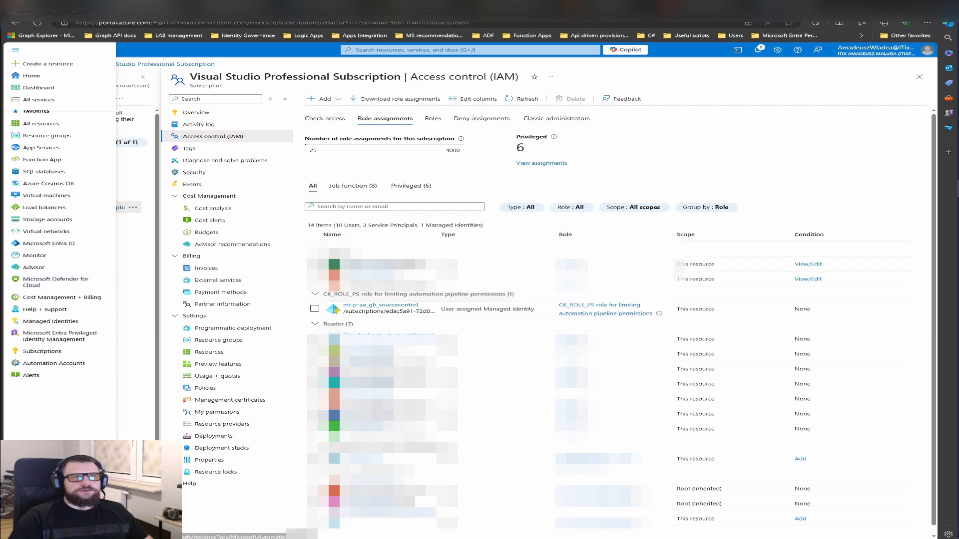
{"action": "left_click", "coordinate": [215, 141]}
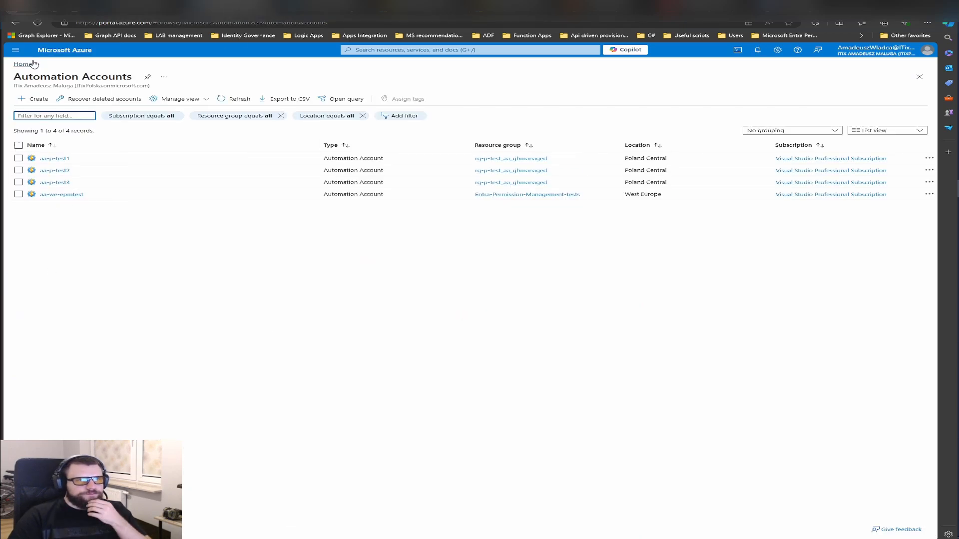
{"action": "left_click", "coordinate": [55, 159]}
{"action": "left_click", "coordinate": [219, 184]}
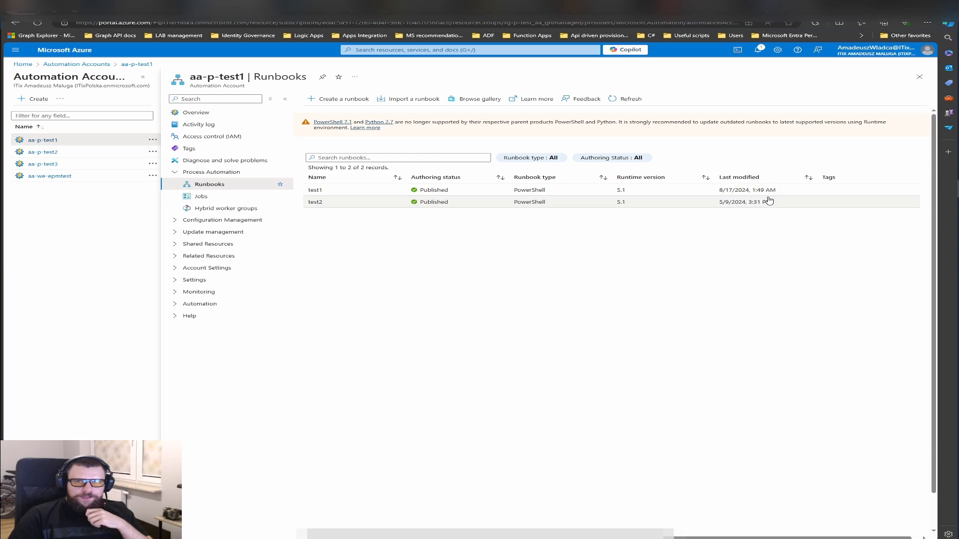
{"action": "left_click", "coordinate": [642, 102]}
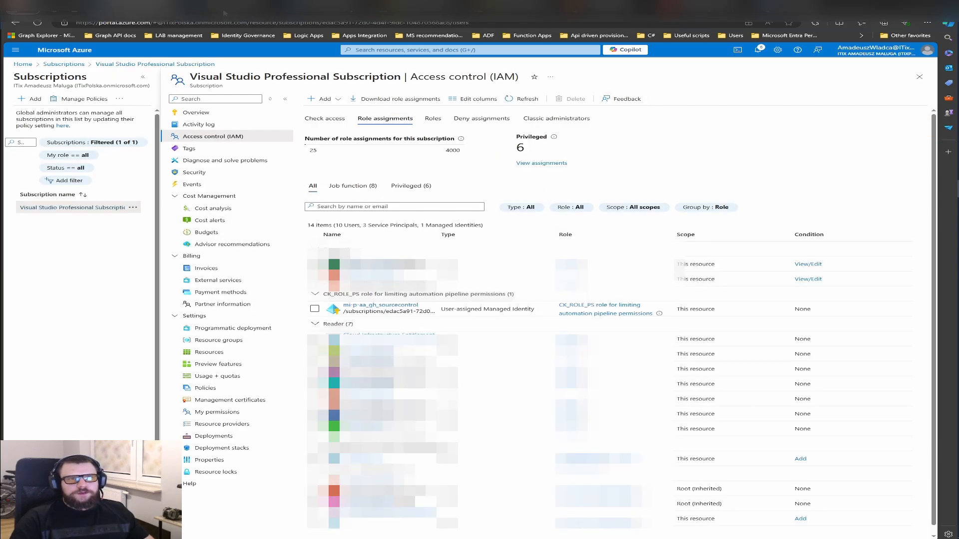
Step: Open the subscription's activity log and filter it to events initiated by mi-p-aa_gh_sourcecontrol
{"action": "left_click", "coordinate": [205, 124]}
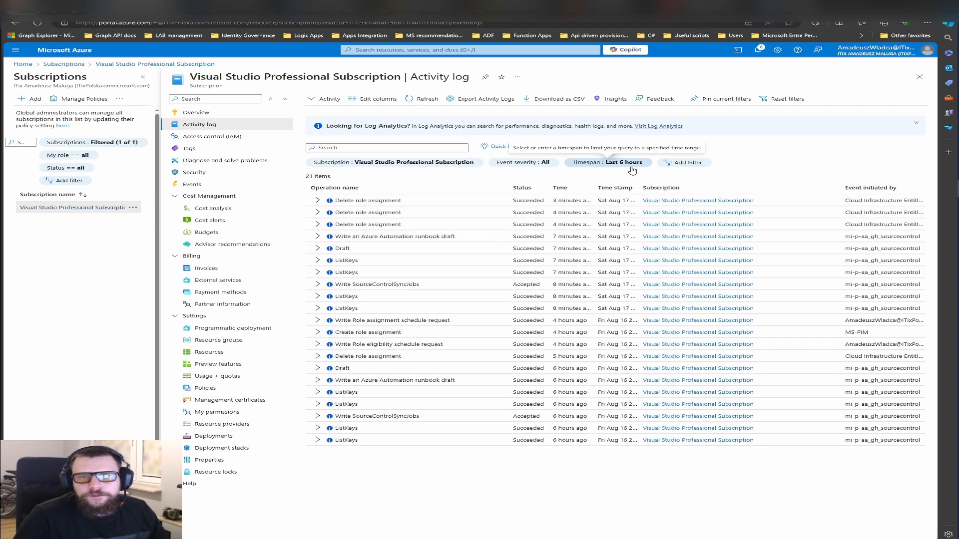
{"action": "left_click", "coordinate": [678, 162]}
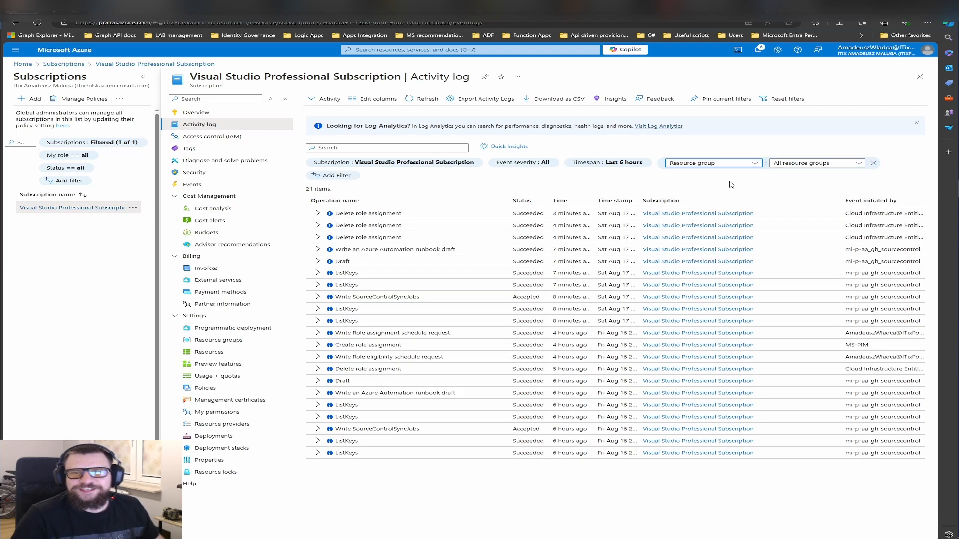
{"action": "left_click", "coordinate": [815, 163]}
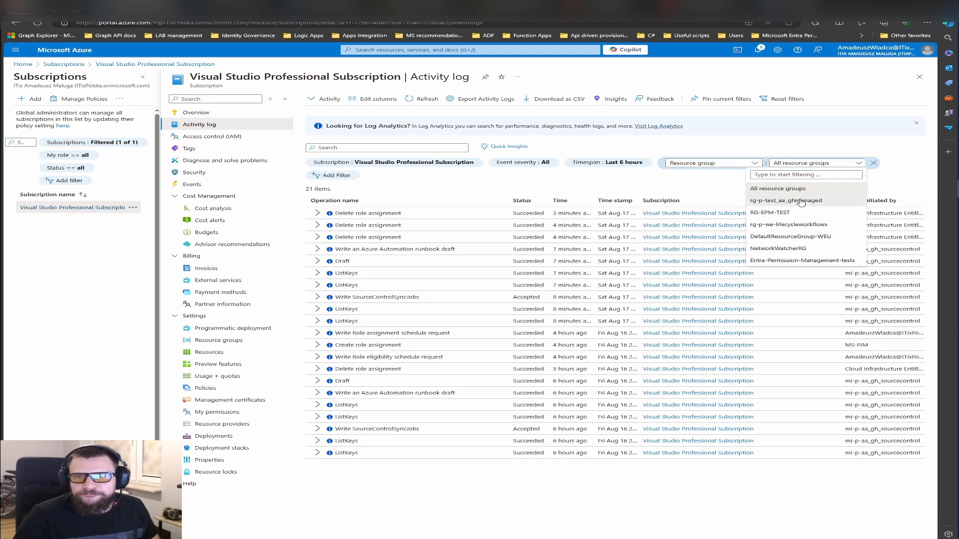
{"action": "left_click", "coordinate": [802, 201]}
{"action": "left_click", "coordinate": [783, 165]}
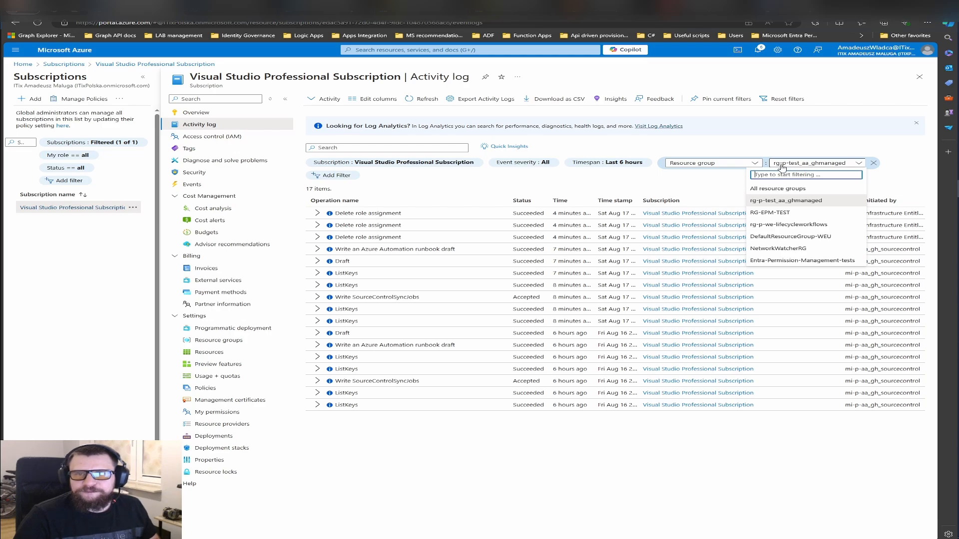
{"action": "left_click", "coordinate": [714, 163]}
{"action": "left_click", "coordinate": [699, 321]}
{"action": "left_click", "coordinate": [821, 163]}
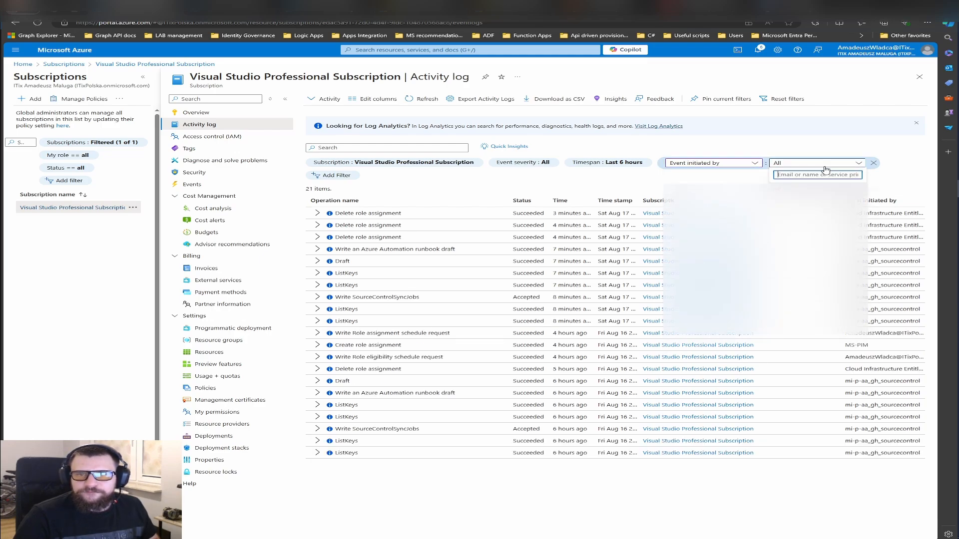
{"action": "type", "text": "mi-"}
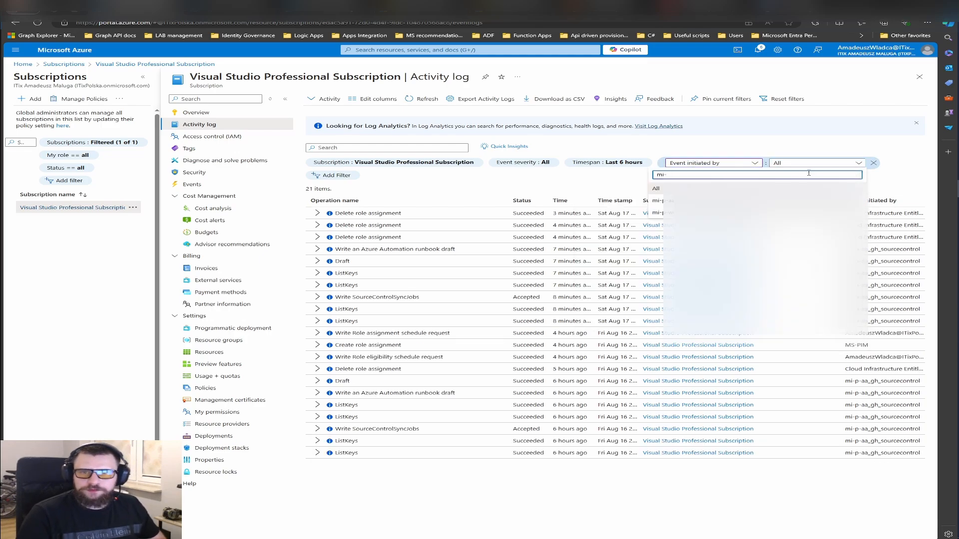
{"action": "left_click", "coordinate": [662, 201]}
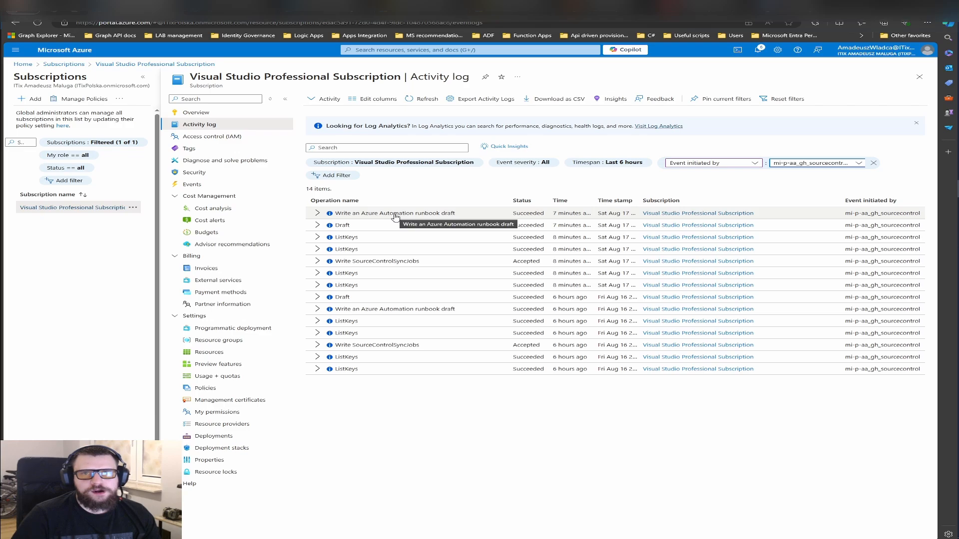
Step: Refresh the filtered activity log and the aa-p-test1 runbook list to check for new source-control sync activity
{"action": "left_click", "coordinate": [428, 99]}
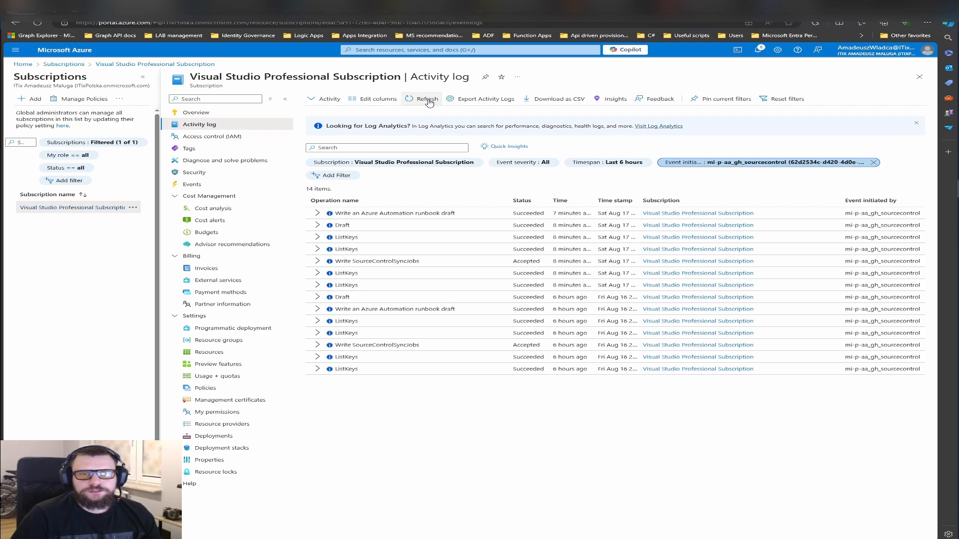
{"action": "left_click", "coordinate": [427, 99]}
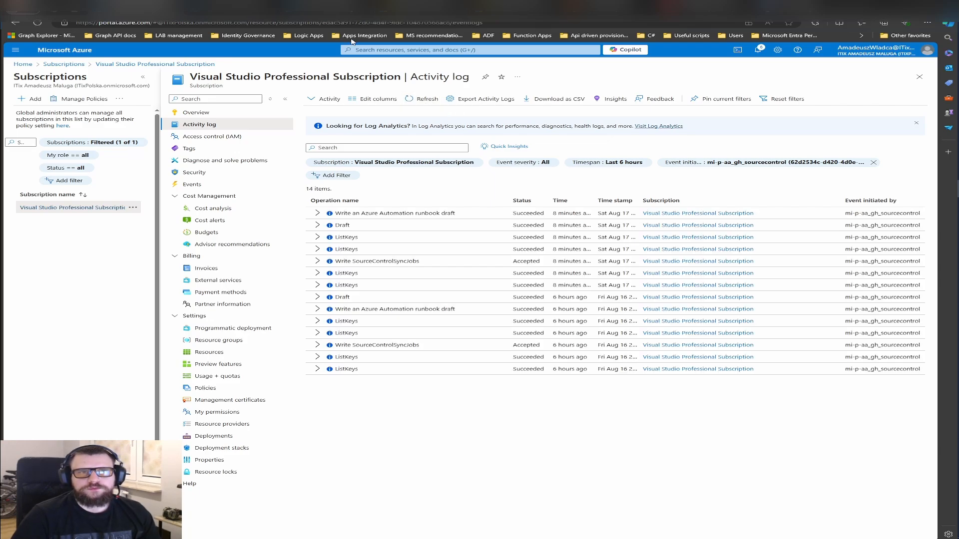
{"action": "left_click", "coordinate": [257, 6]}
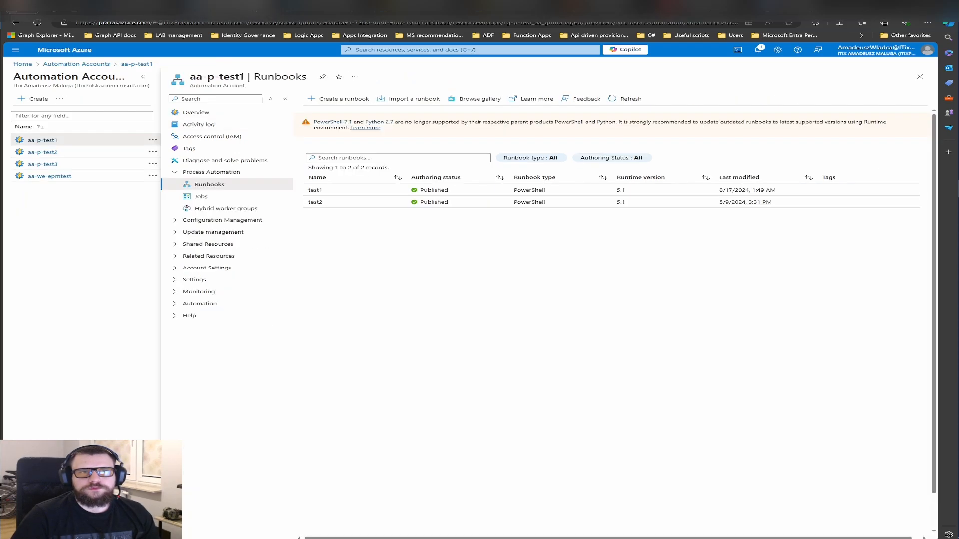
{"action": "left_click", "coordinate": [639, 98]}
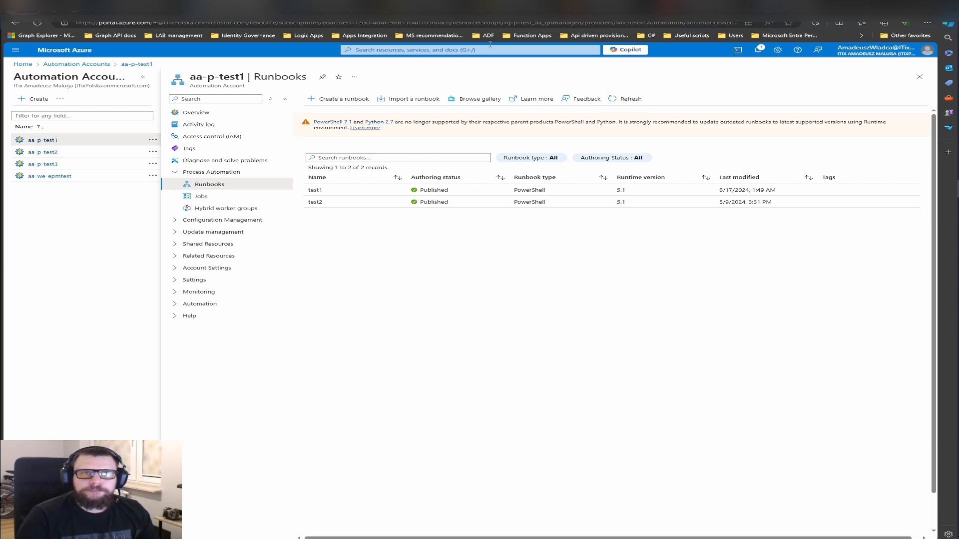
{"action": "left_click", "coordinate": [233, 12]}
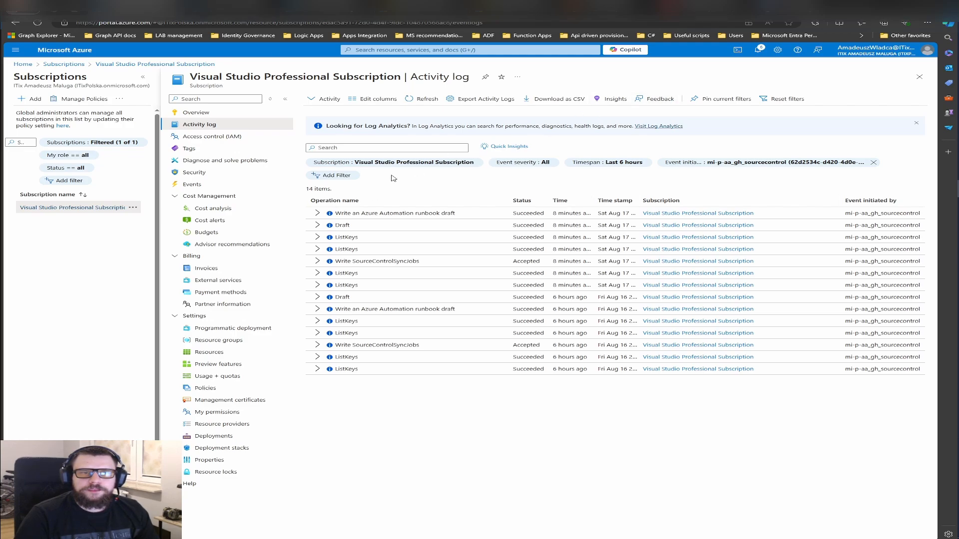
{"action": "left_click", "coordinate": [425, 99]}
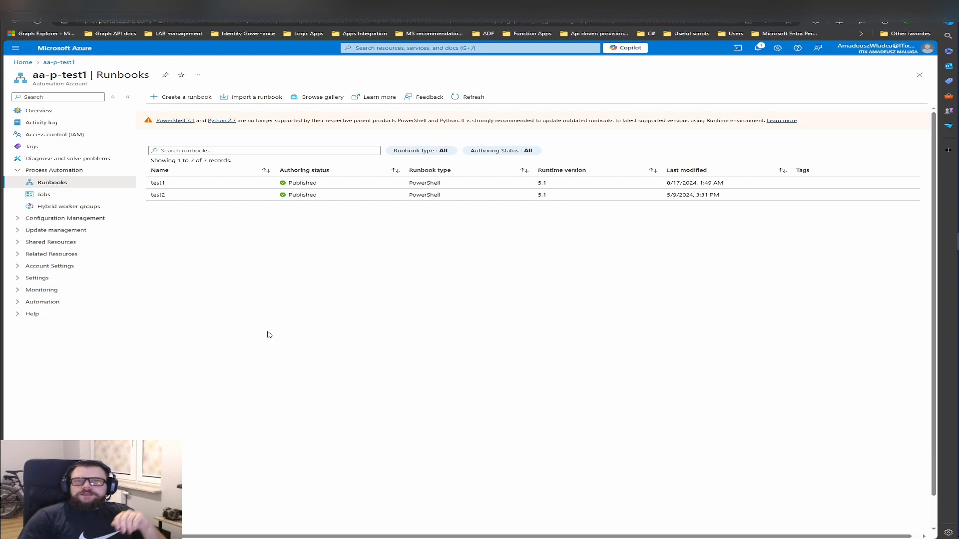
Step: Examine the last modified time of the test1 runbook in automation account aa-p-test1
{"action": "left_click_drag", "start_coordinate": [824, 186], "coordinate": [654, 189]}
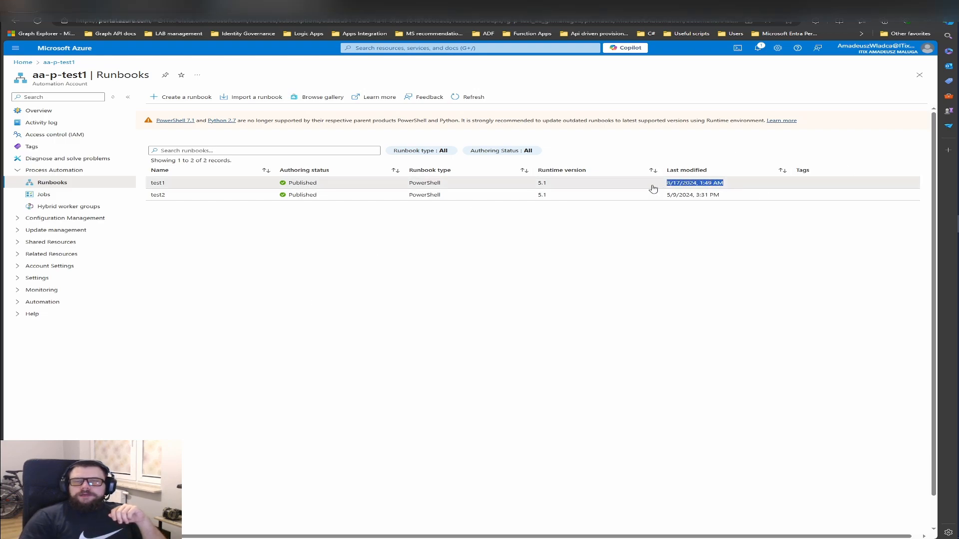
{"action": "left_click", "coordinate": [692, 188]}
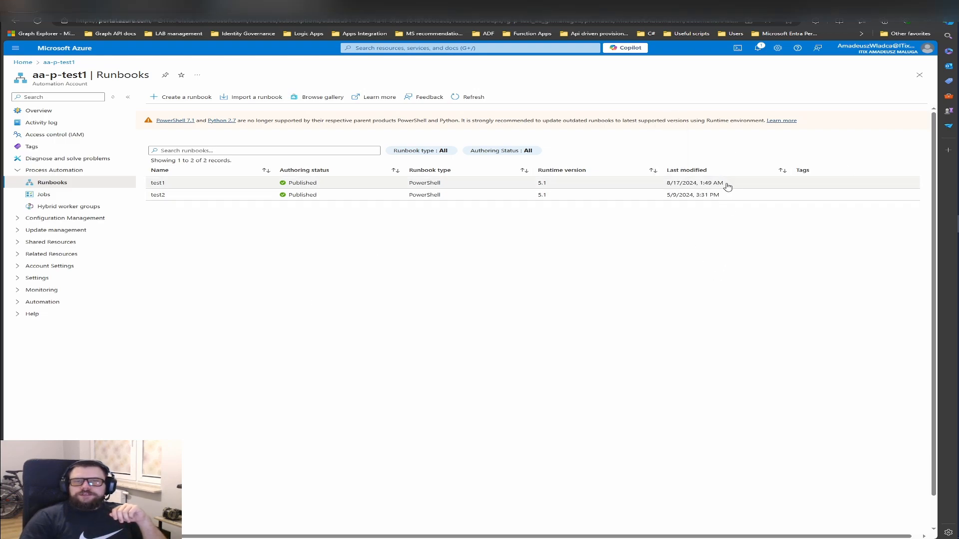
{"action": "left_click_drag", "start_coordinate": [728, 186], "coordinate": [650, 184]}
{"action": "left_click", "coordinate": [720, 267]}
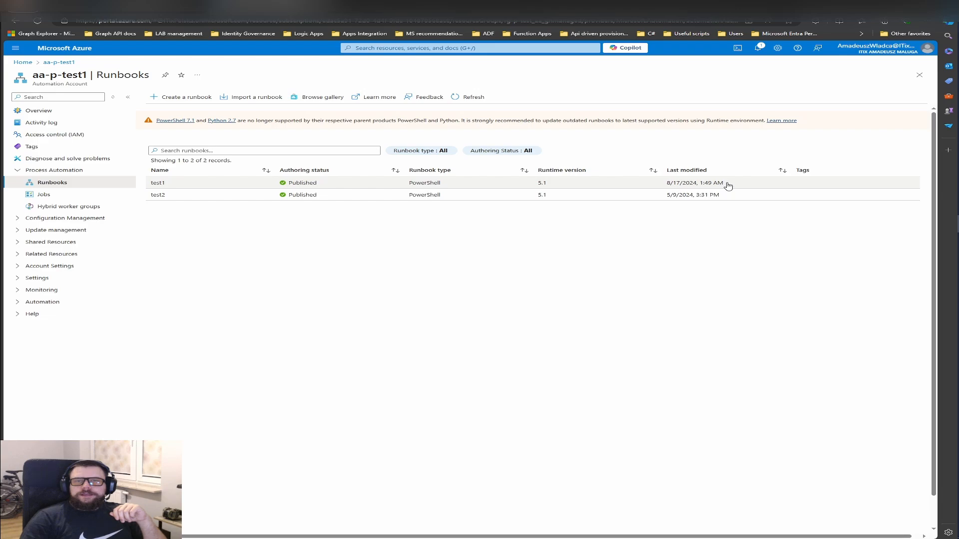
{"action": "left_click_drag", "start_coordinate": [728, 186], "coordinate": [666, 185]}
{"action": "left_click", "coordinate": [729, 253]}
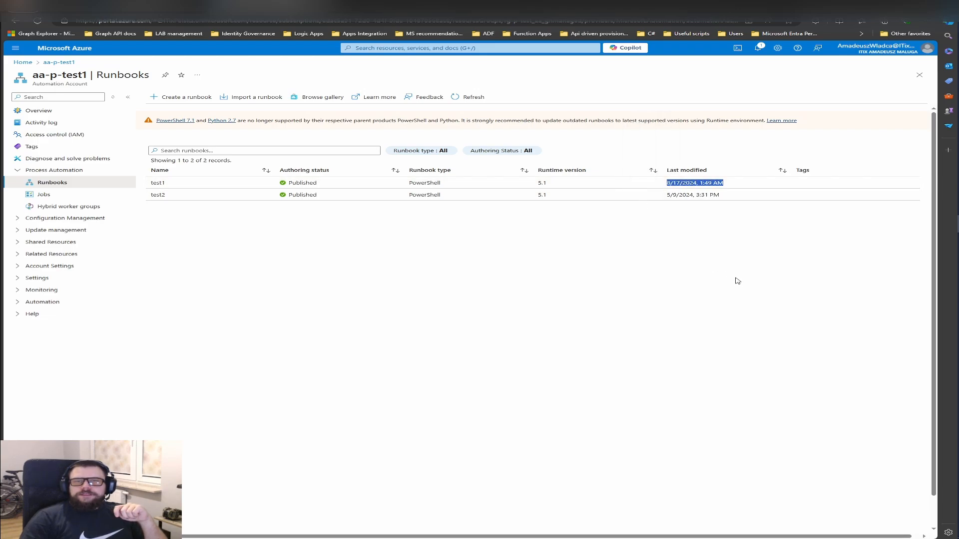
{"action": "left_click", "coordinate": [737, 279]}
{"action": "left_click_drag", "start_coordinate": [732, 181], "coordinate": [639, 185]}
{"action": "left_click", "coordinate": [710, 248]}
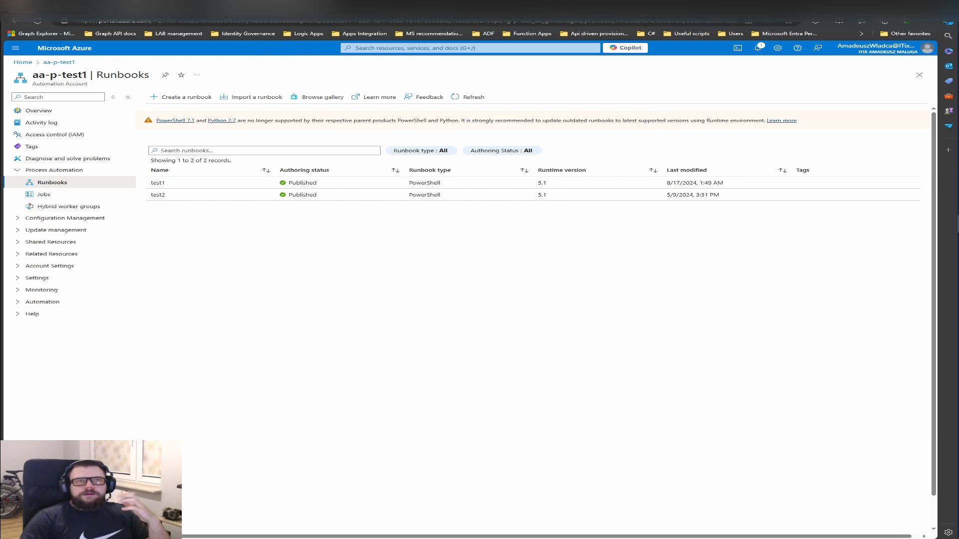
Step: Open the test1 runbook's published source and examine the comment on line 2
{"action": "left_click", "coordinate": [125, 7]}
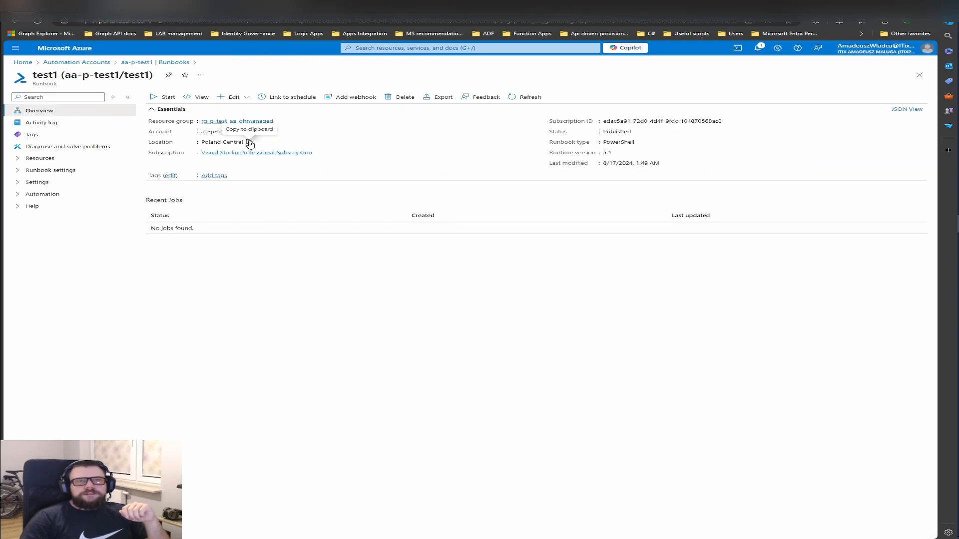
{"action": "left_click", "coordinate": [199, 97]}
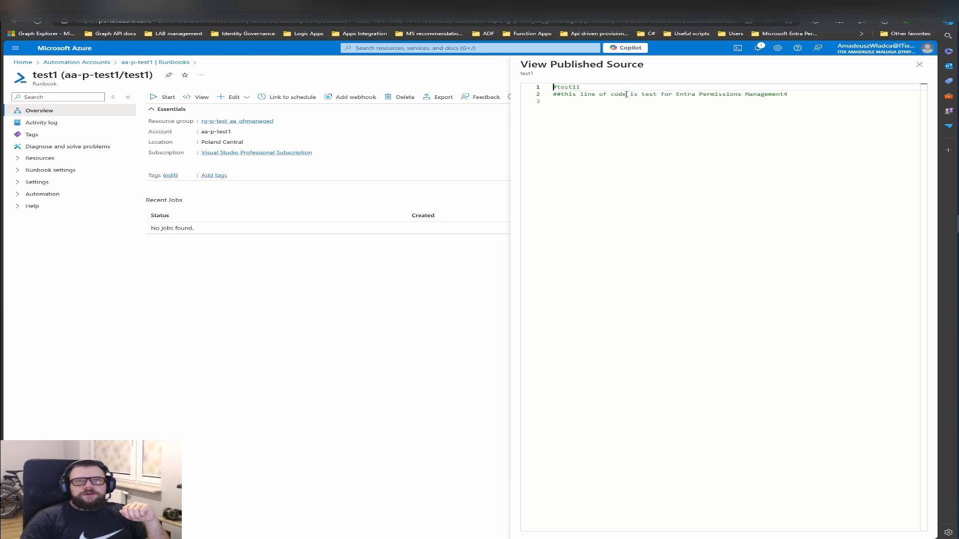
{"action": "left_click_drag", "start_coordinate": [814, 93], "coordinate": [540, 98]}
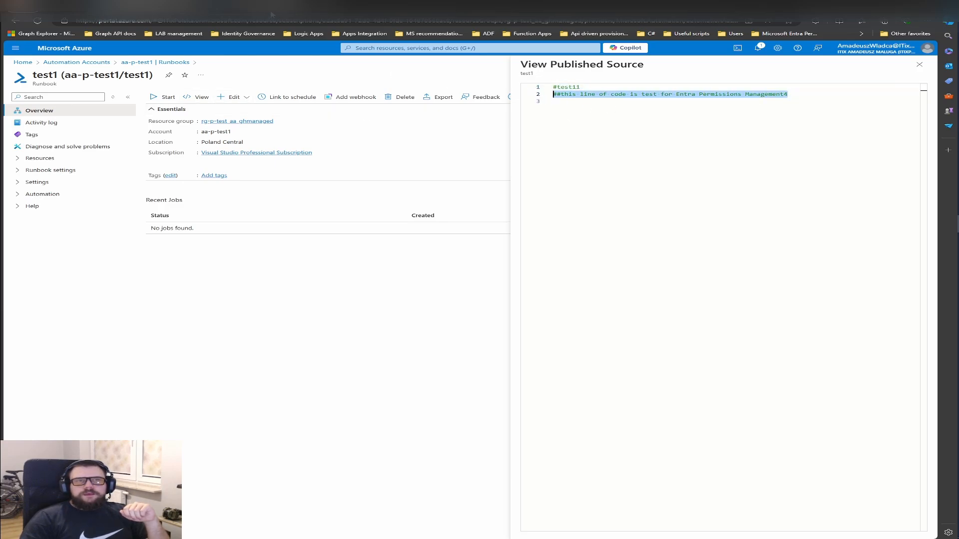
Step: Compare line 2 of test1.ps1 on GitHub with the runbook's published source in Azure, then close the source view
{"action": "left_click_drag", "start_coordinate": [1, 49], "coordinate": [659, 57]}
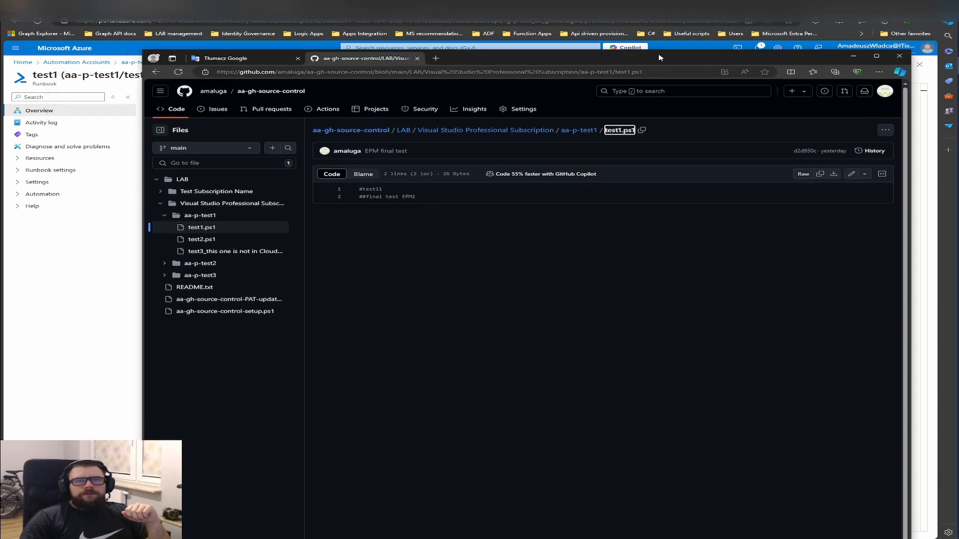
{"action": "double_click", "coordinate": [659, 57]}
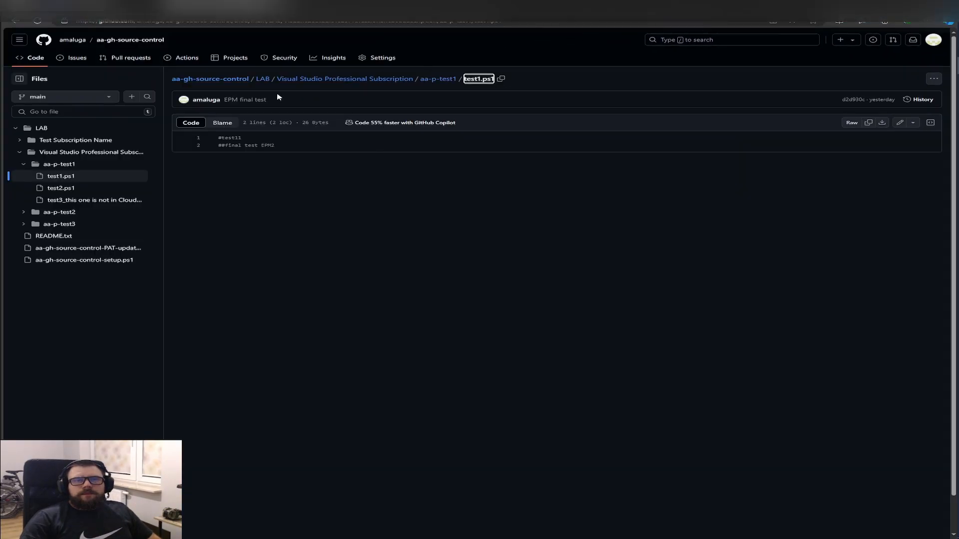
{"action": "left_click_drag", "start_coordinate": [288, 152], "coordinate": [218, 145]}
{"action": "left_click", "coordinate": [298, 178]}
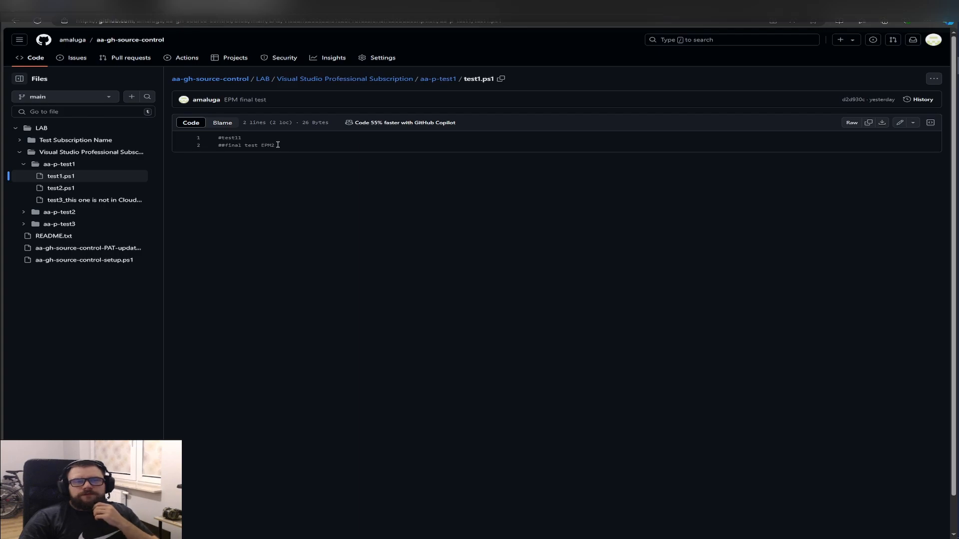
{"action": "left_click_drag", "start_coordinate": [278, 145], "coordinate": [202, 146]}
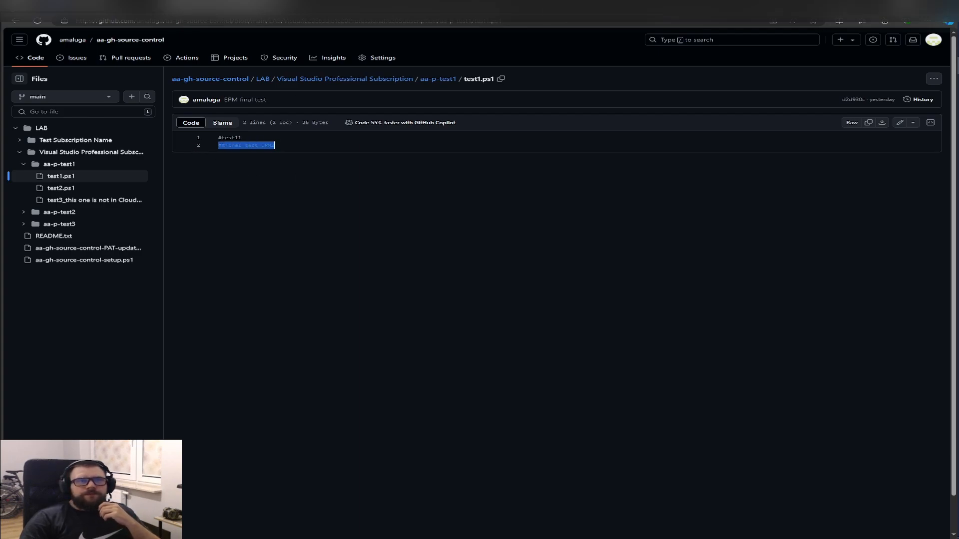
{"action": "key", "text": "alt+Tab"}
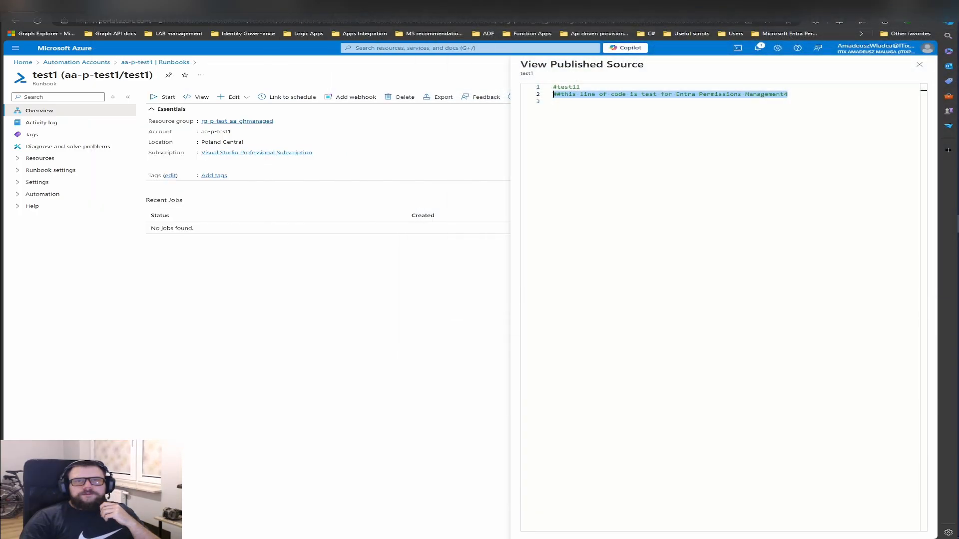
{"action": "left_click", "coordinate": [919, 65]}
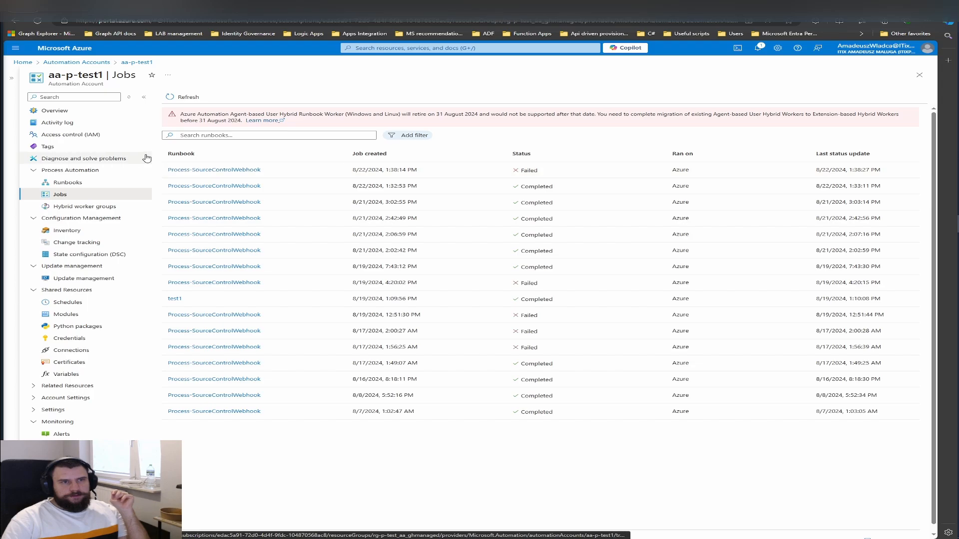
Step: In the aa-p-test1 jobs list, examine the creation time and status of the Process-SourceControlWebhook job from 8/17/2024, 1:56:25 AM
{"action": "left_click_drag", "start_coordinate": [419, 348], "coordinate": [349, 348]}
{"action": "left_click", "coordinate": [430, 348]}
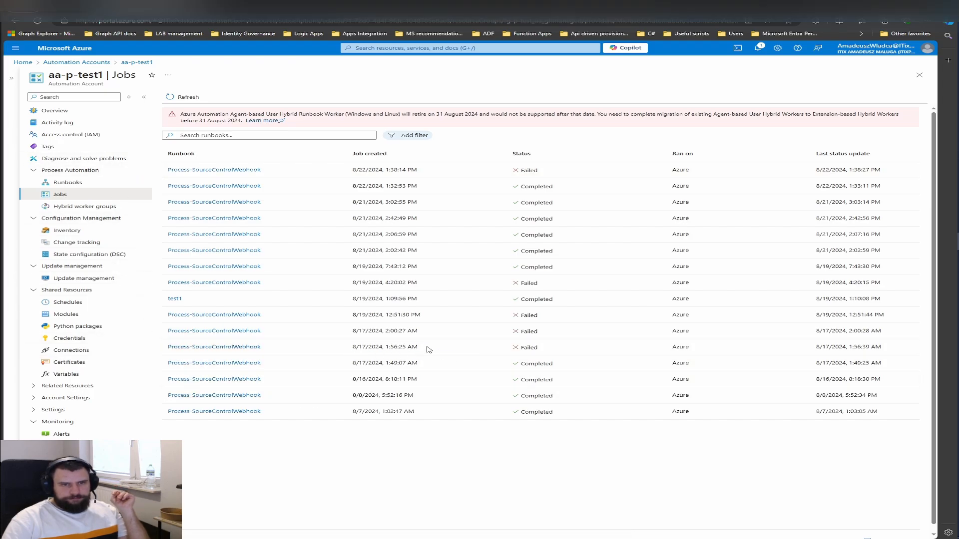
{"action": "left_click_drag", "start_coordinate": [430, 349], "coordinate": [337, 349]}
{"action": "left_click", "coordinate": [433, 351]}
{"action": "left_click_drag", "start_coordinate": [425, 346], "coordinate": [342, 348]}
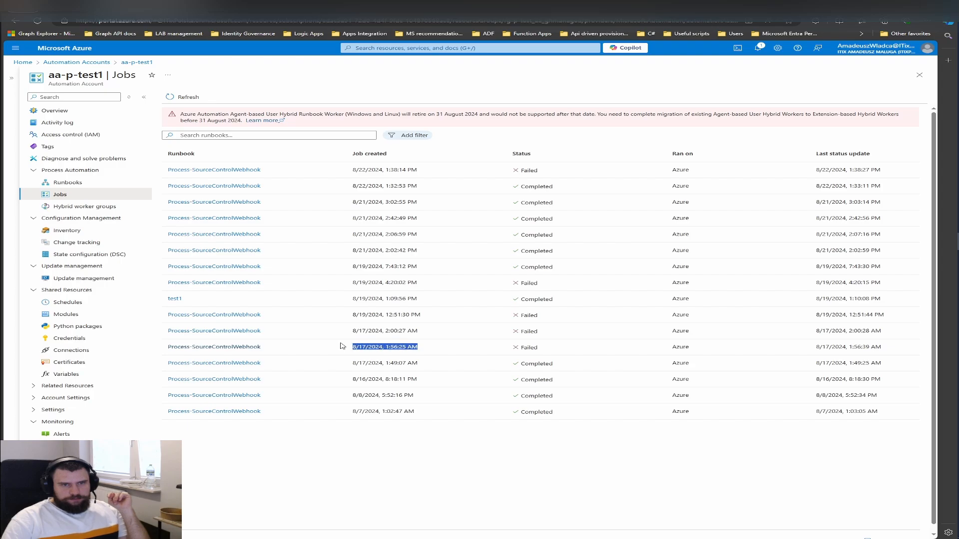
{"action": "left_click_drag", "start_coordinate": [433, 349], "coordinate": [340, 349]}
{"action": "left_click_drag", "start_coordinate": [484, 348], "coordinate": [554, 348]}
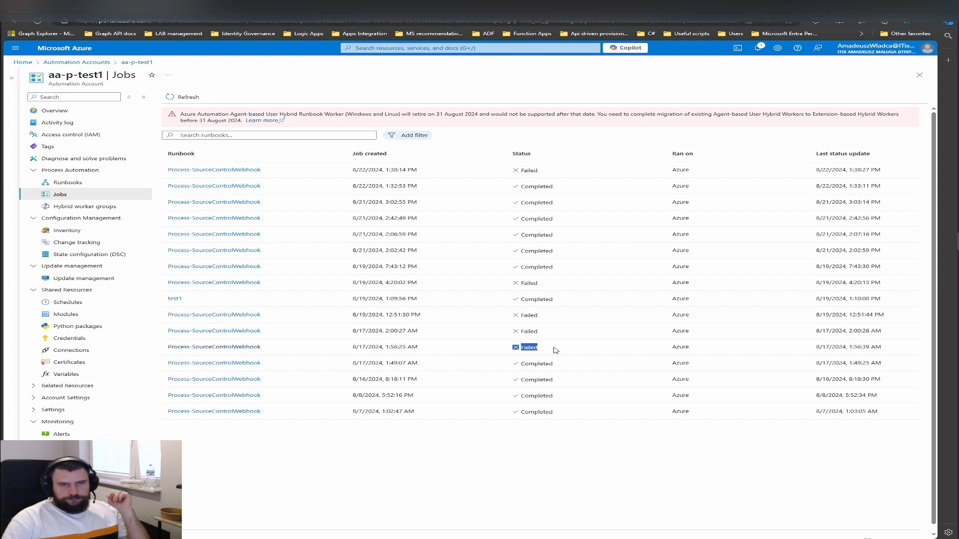
Step: Open the errors of the 8/17/2024, 1:56:25 AM Process-SourceControlWebhook job, read the error entry's job stream details, and close them
{"action": "left_click", "coordinate": [243, 350]}
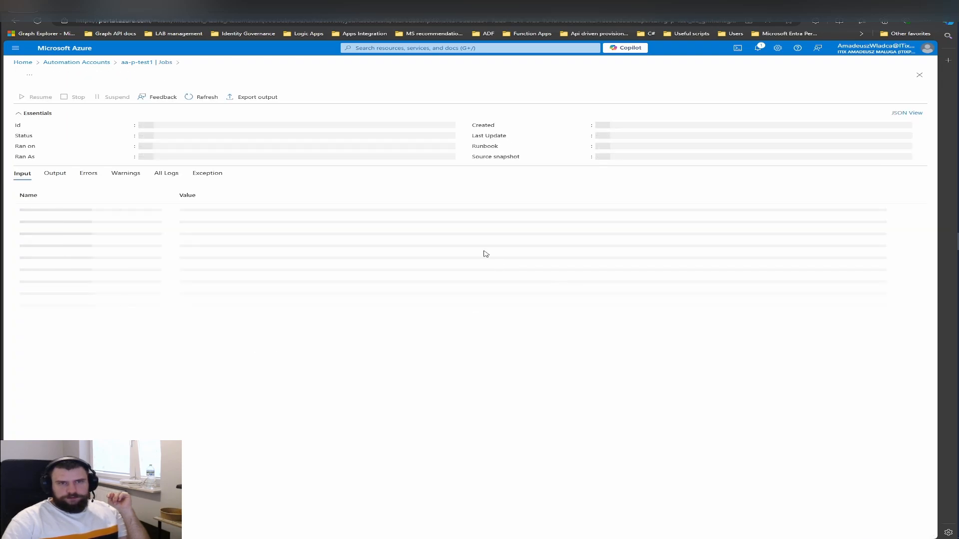
{"action": "left_click", "coordinate": [89, 173]}
{"action": "left_click", "coordinate": [372, 253]}
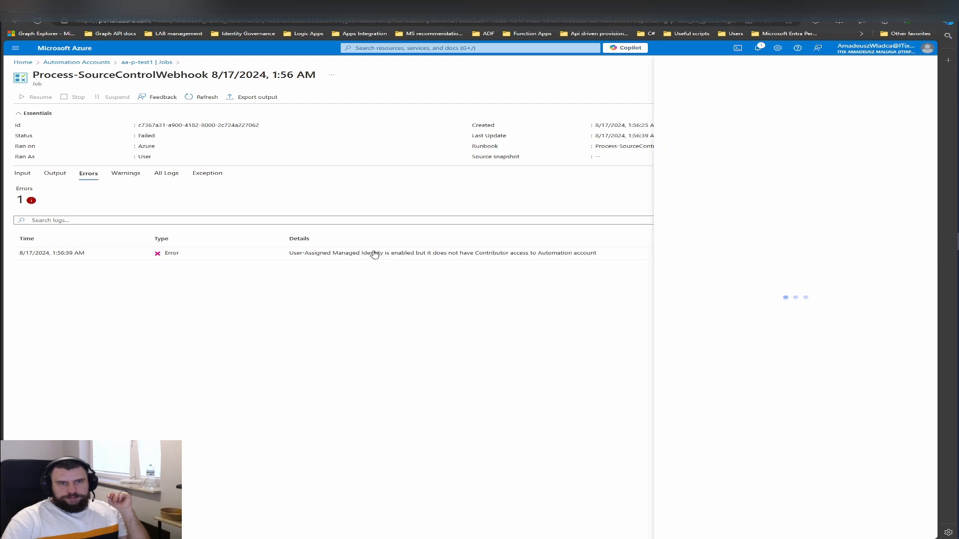
{"action": "left_click_drag", "start_coordinate": [763, 88], "coordinate": [885, 87]}
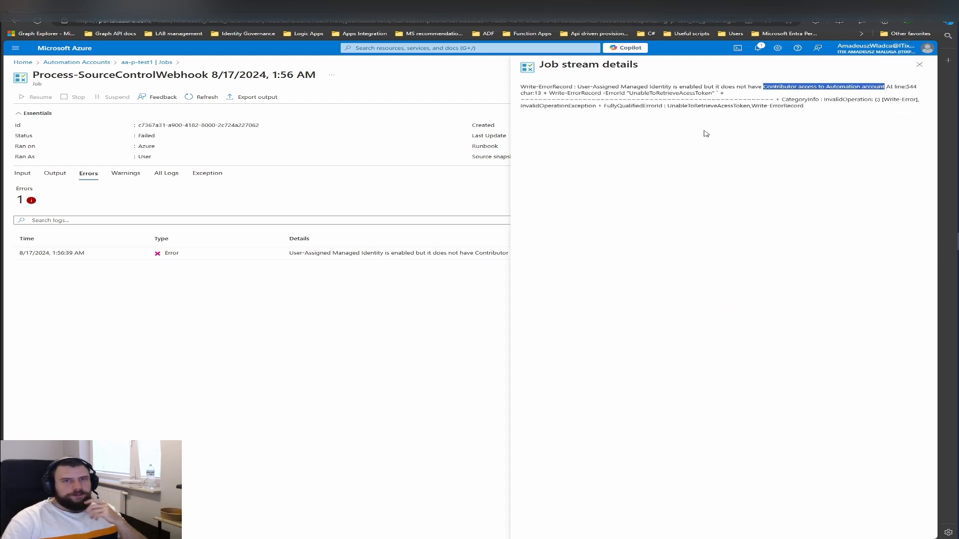
{"action": "left_click", "coordinate": [710, 113]}
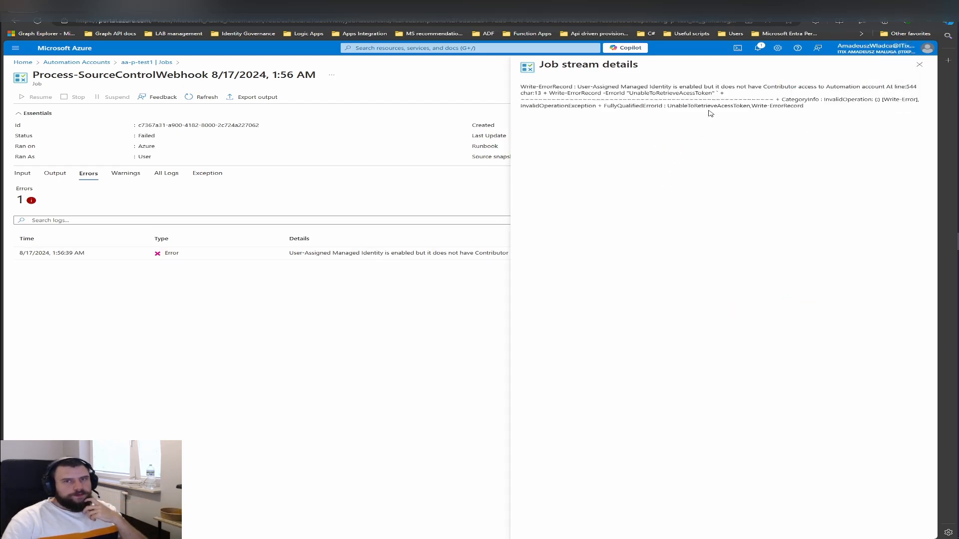
{"action": "left_click", "coordinate": [919, 65]}
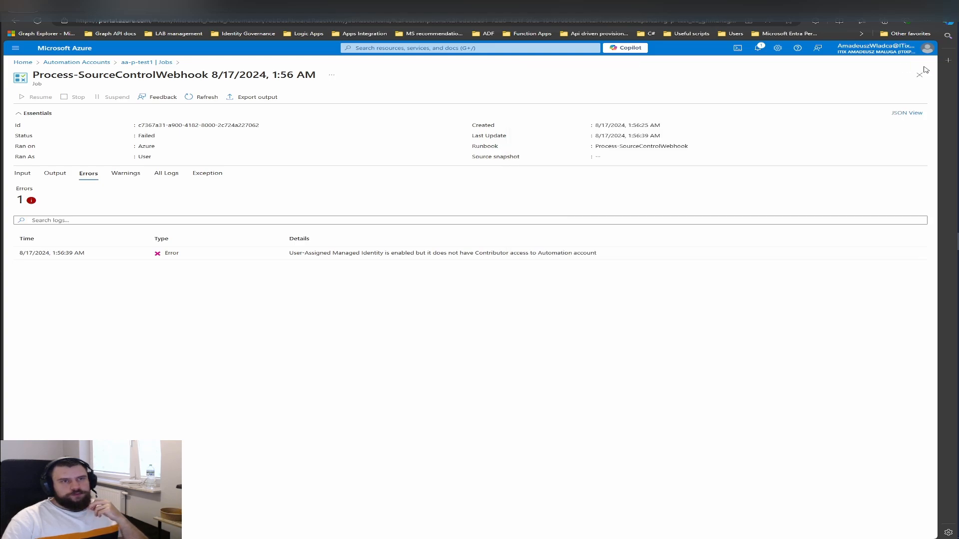
Step: Return to the Automation Accounts list, switch to VS Code and examine the Get-AzProviderOperation "Microsoft.Automation/*" command in Create-CustomRoles.ps1
{"action": "left_click", "coordinate": [145, 63]}
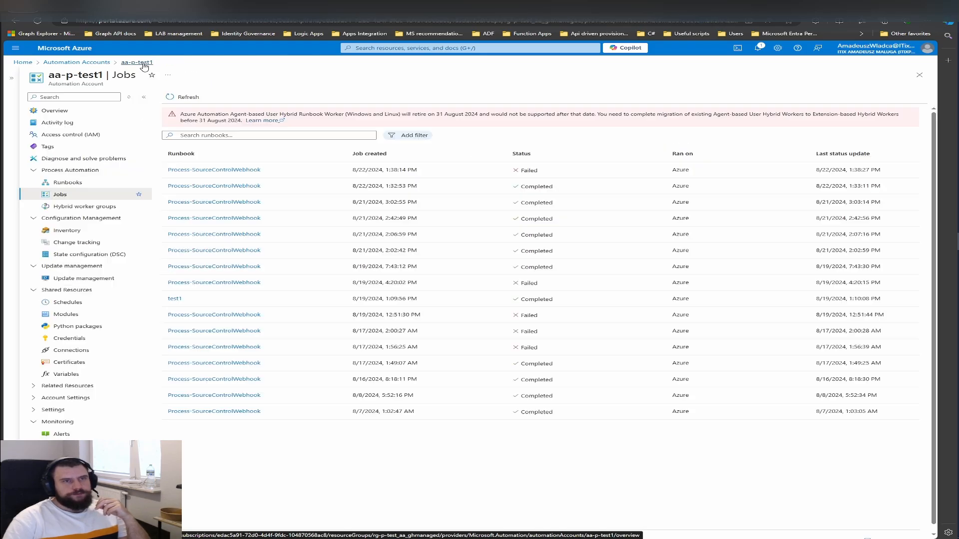
{"action": "left_click", "coordinate": [78, 63]}
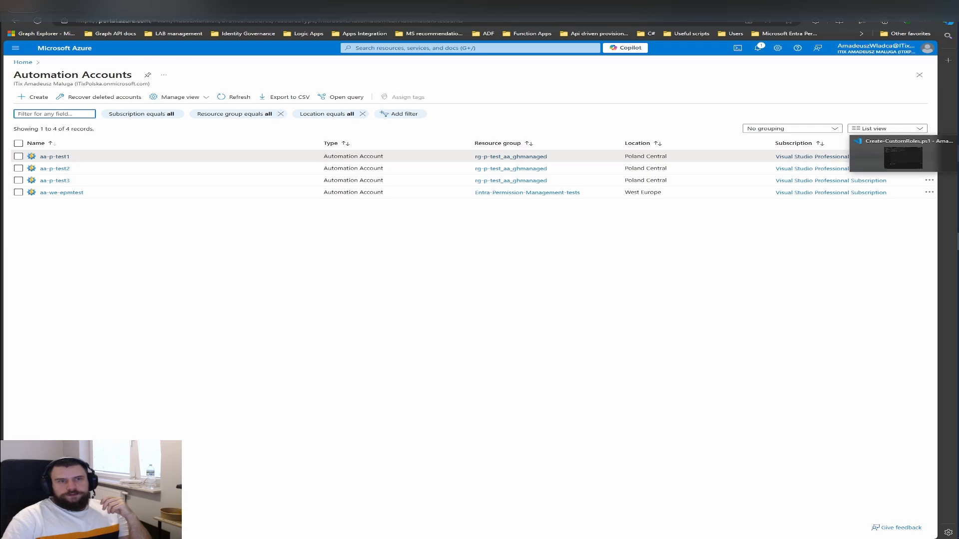
{"action": "left_click", "coordinate": [903, 156]}
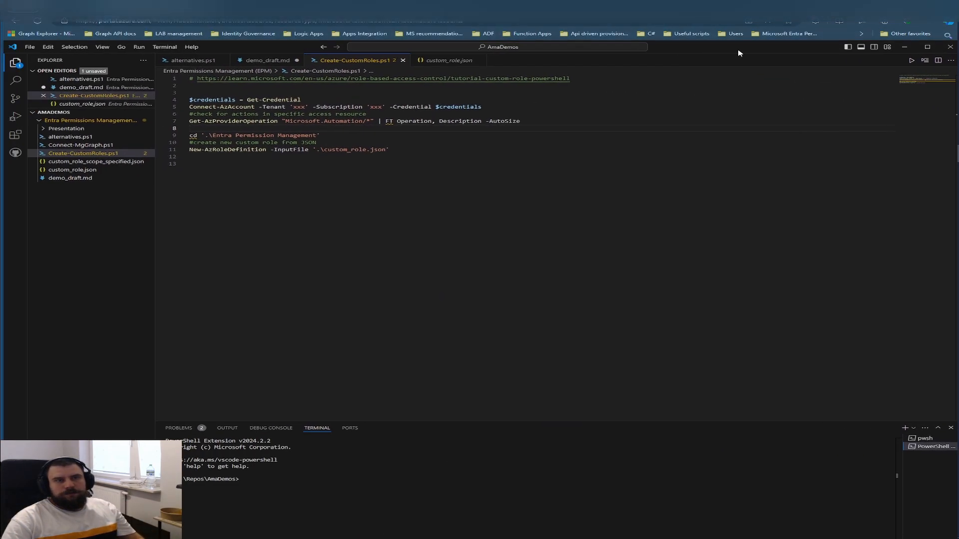
{"action": "double_click", "coordinate": [739, 50]}
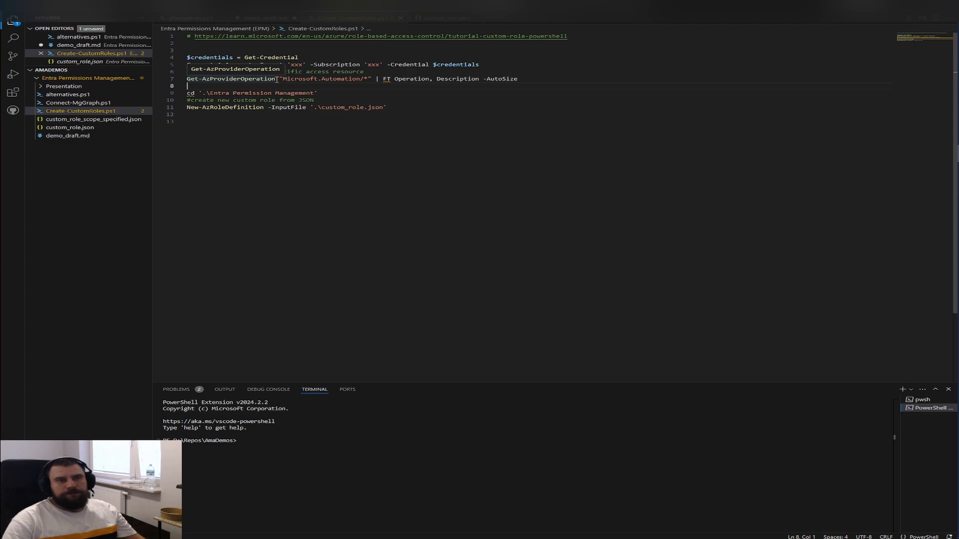
{"action": "left_click", "coordinate": [350, 80]}
{"action": "left_click_drag", "start_coordinate": [372, 80], "coordinate": [184, 78]}
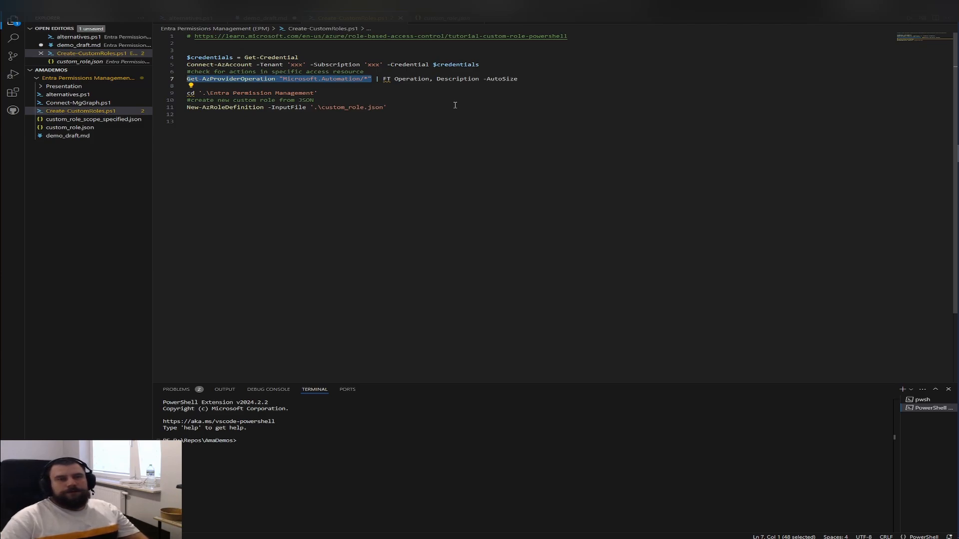
{"action": "left_click", "coordinate": [360, 80]}
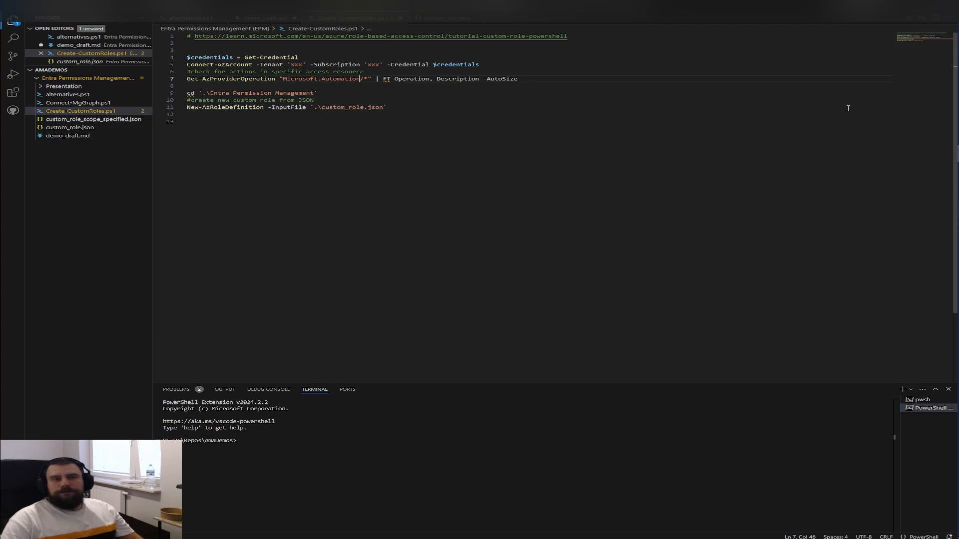
Step: Switch back to the Azure portal and open the activity log of the Visual Studio Professional Subscription
{"action": "left_click", "coordinate": [901, 6]}
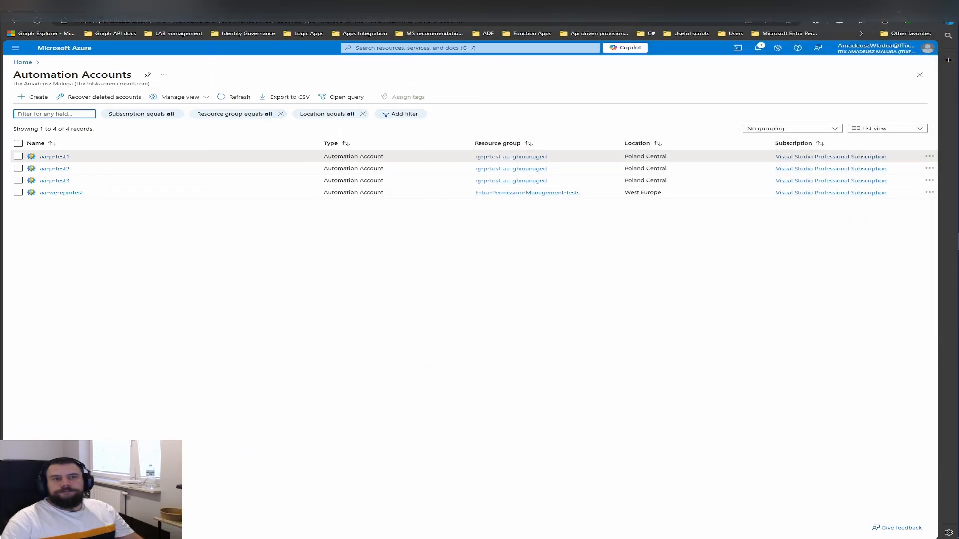
{"action": "left_click", "coordinate": [15, 48]}
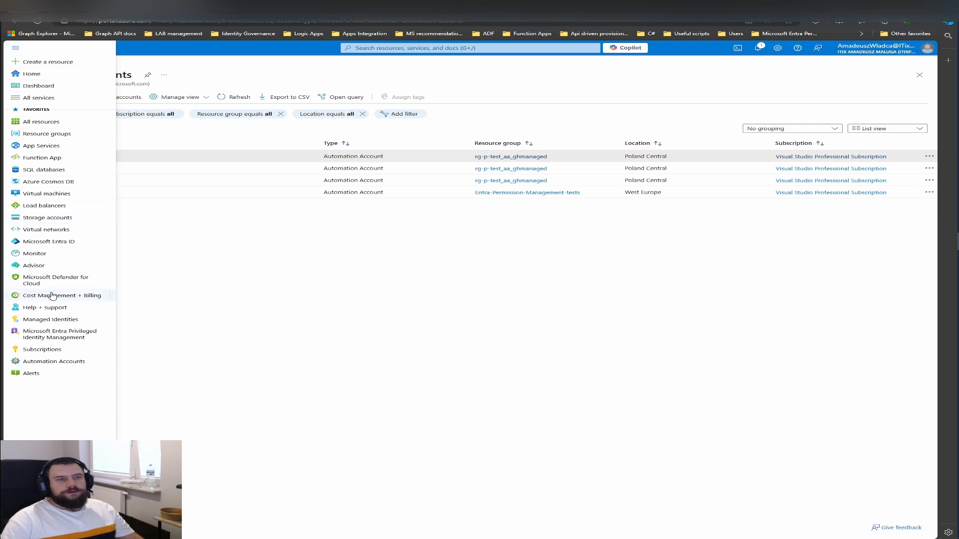
{"action": "left_click", "coordinate": [59, 350]}
{"action": "left_click", "coordinate": [60, 159]}
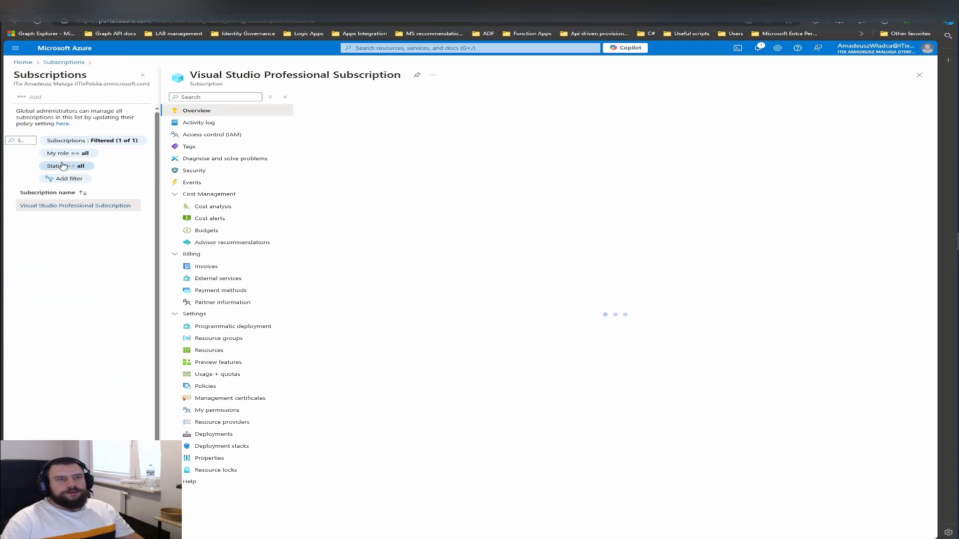
{"action": "left_click", "coordinate": [145, 74]}
{"action": "left_click", "coordinate": [80, 123]}
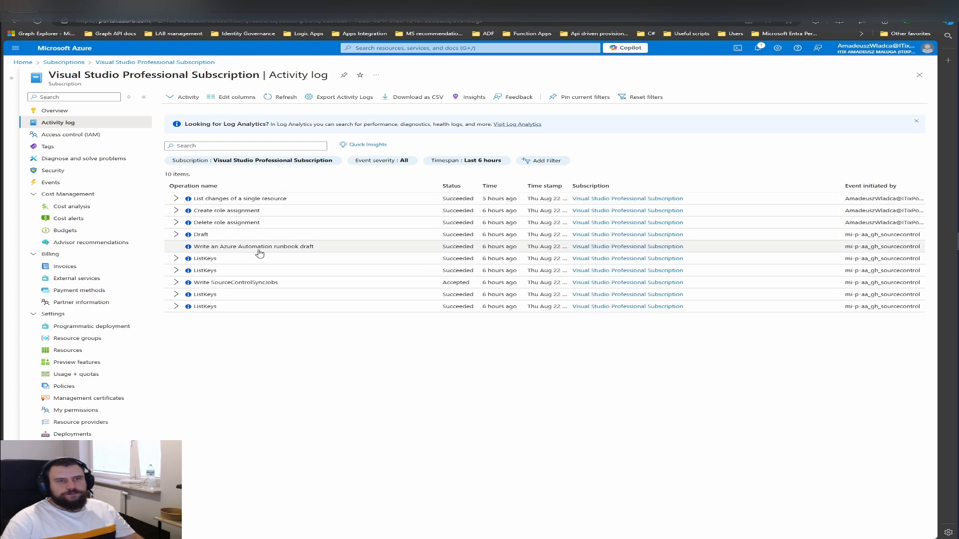
Step: Open the JSON of the Write SourceControlSyncJobs event, examine the authorization action string, and close the event details
{"action": "left_click", "coordinate": [275, 285]}
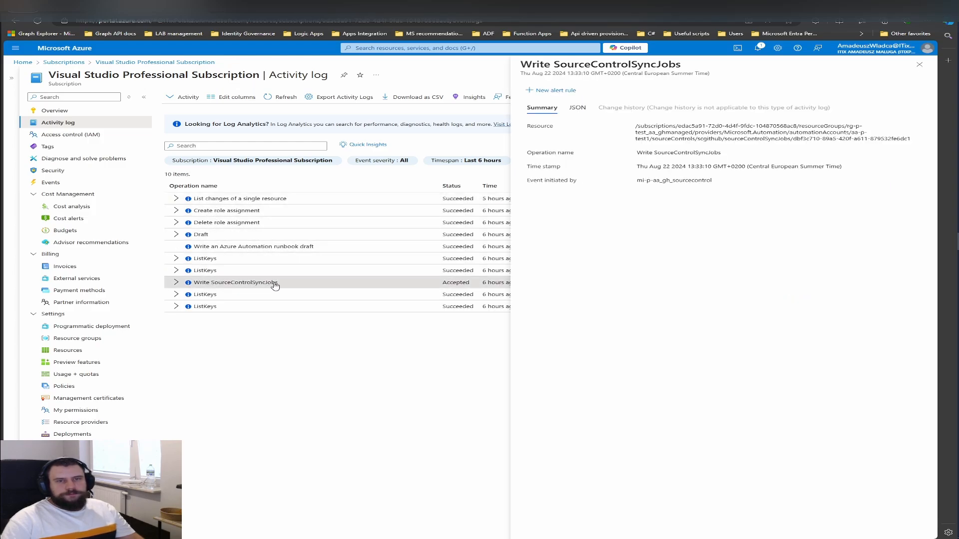
{"action": "left_click", "coordinate": [577, 107]}
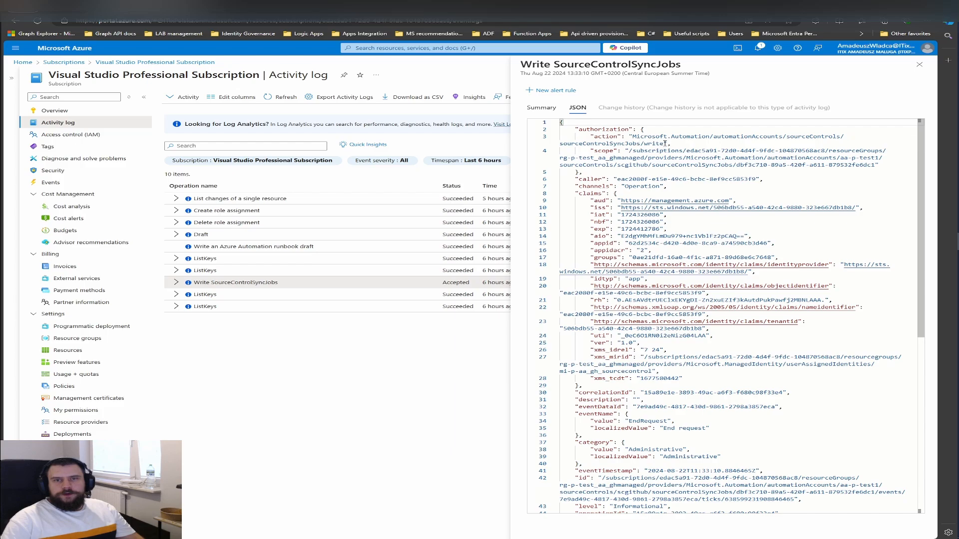
{"action": "left_click_drag", "start_coordinate": [665, 143], "coordinate": [634, 137]}
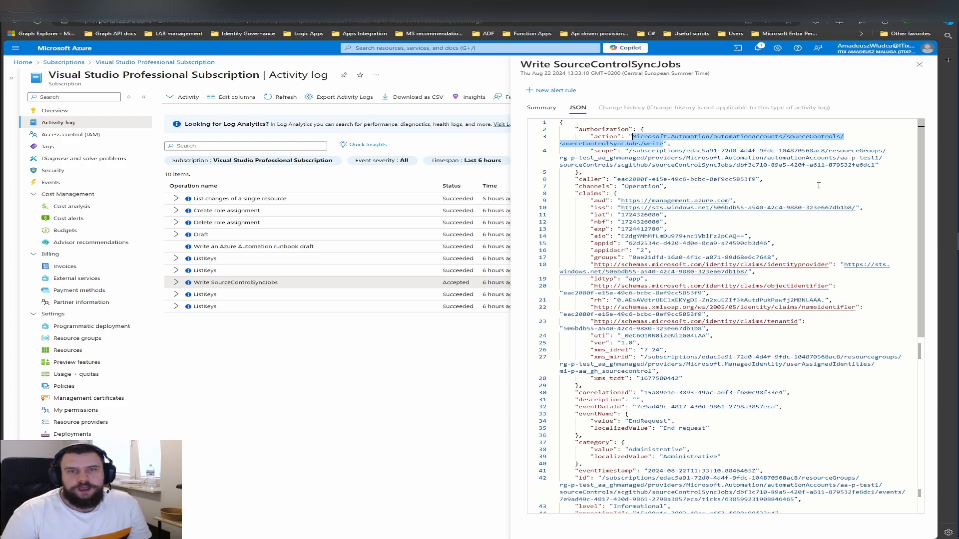
{"action": "left_click_drag", "start_coordinate": [664, 144], "coordinate": [635, 137]}
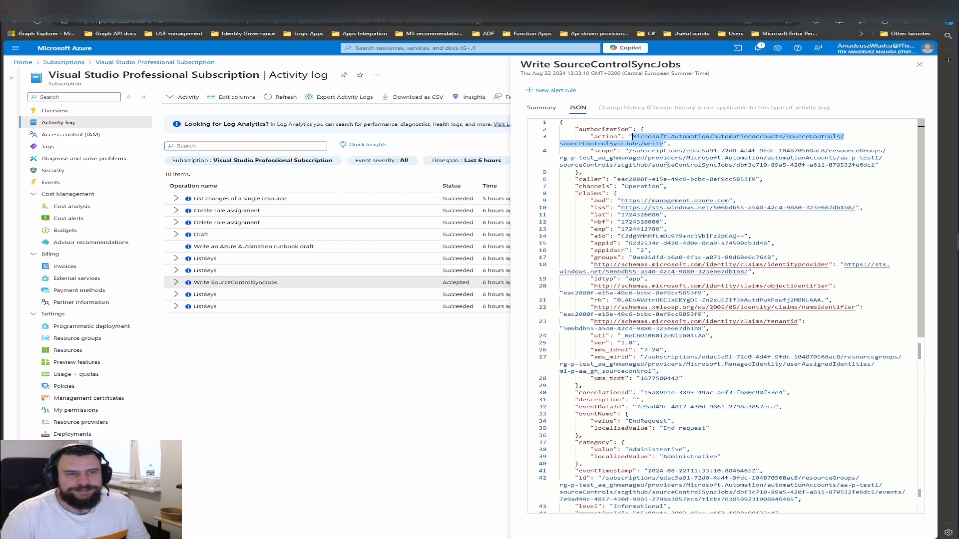
{"action": "left_click", "coordinate": [919, 65]}
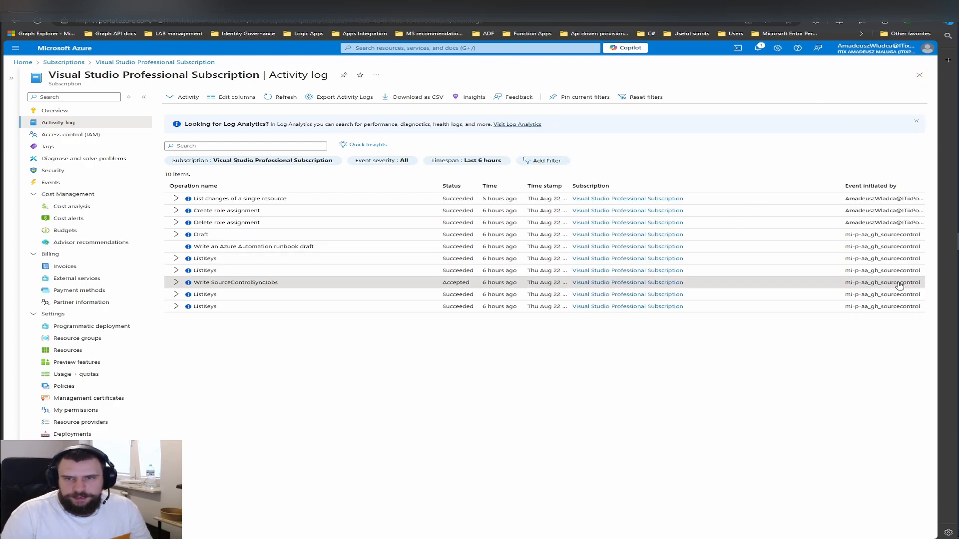